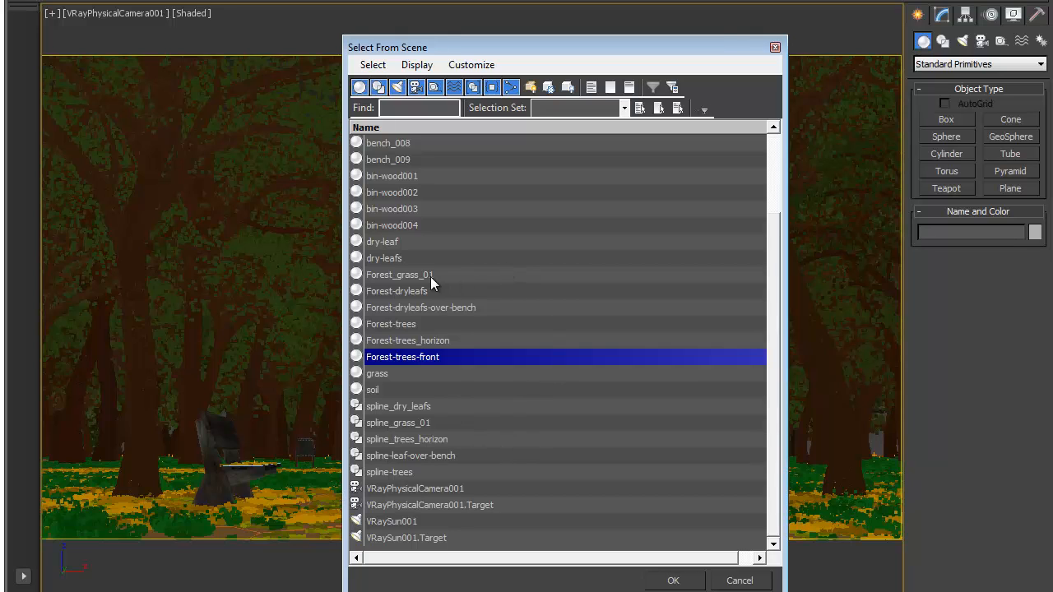
# - Review the Forest grass, dry leaves, dry leaves over bench, trees, horizon trees and front trees objects in the scene's object list
pyautogui.click(397, 275)
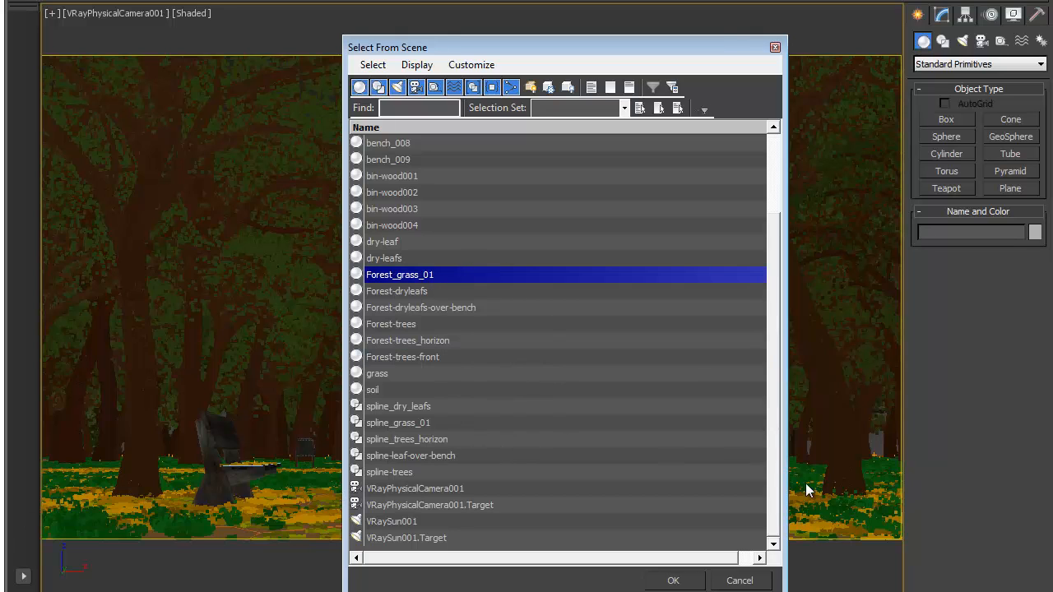
pyautogui.click(465, 291)
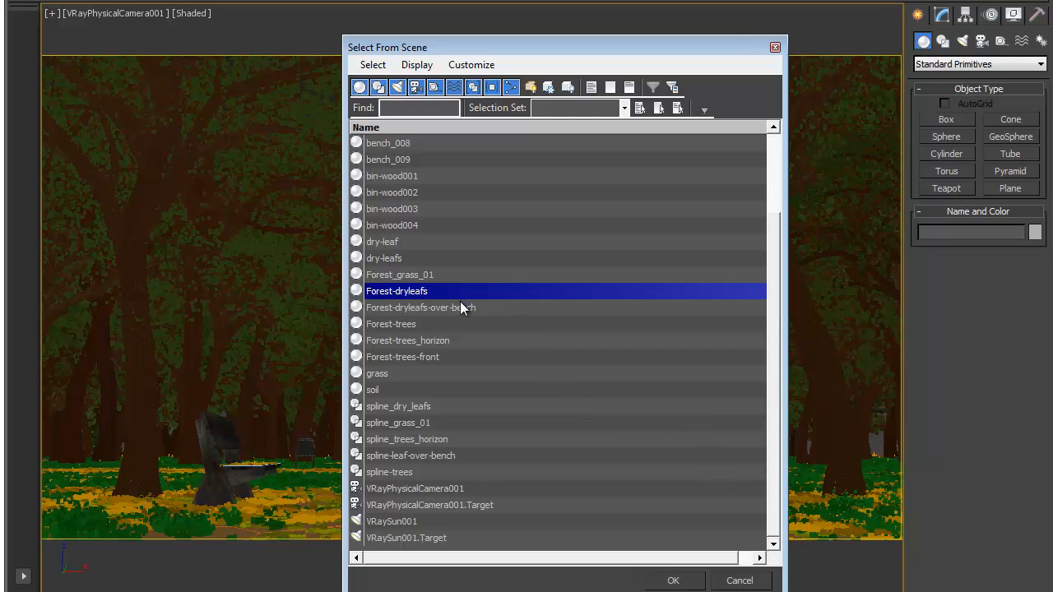
pyautogui.click(460, 306)
pyautogui.moveTo(574, 48); pyautogui.dragTo(710, 39)
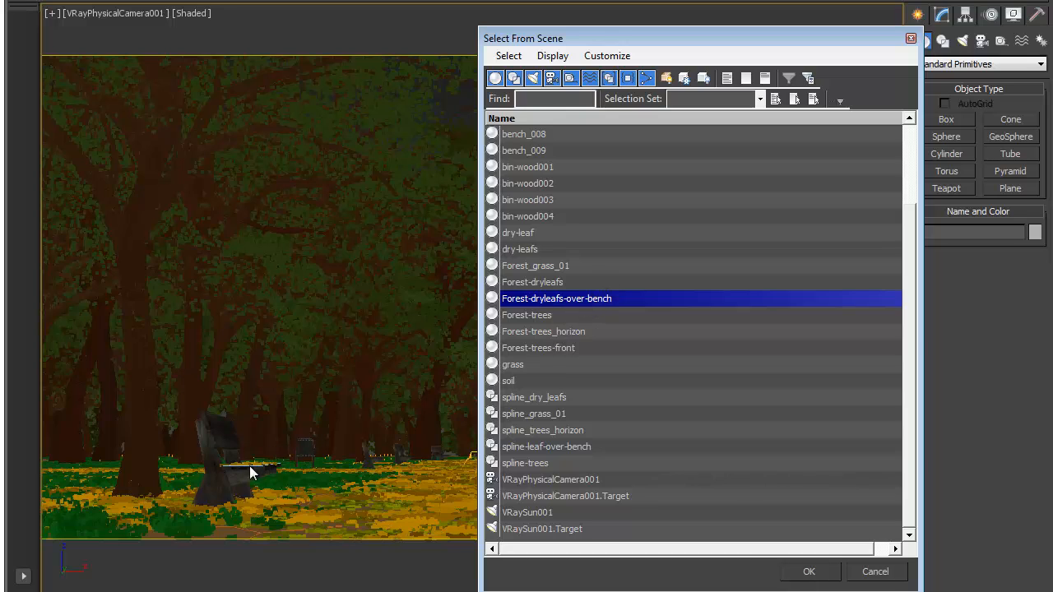
pyautogui.click(576, 314)
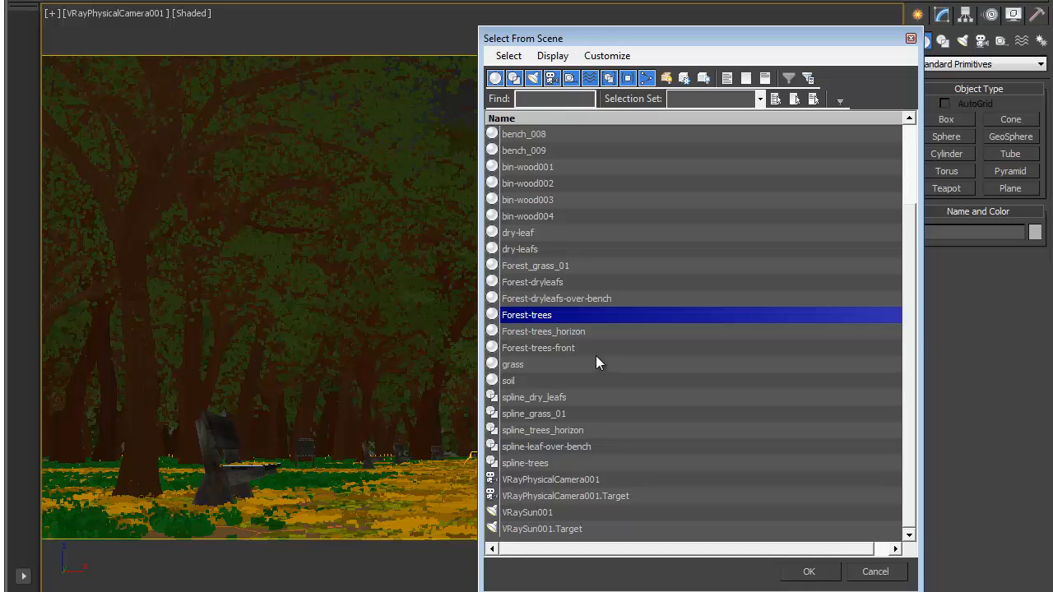
pyautogui.click(596, 332)
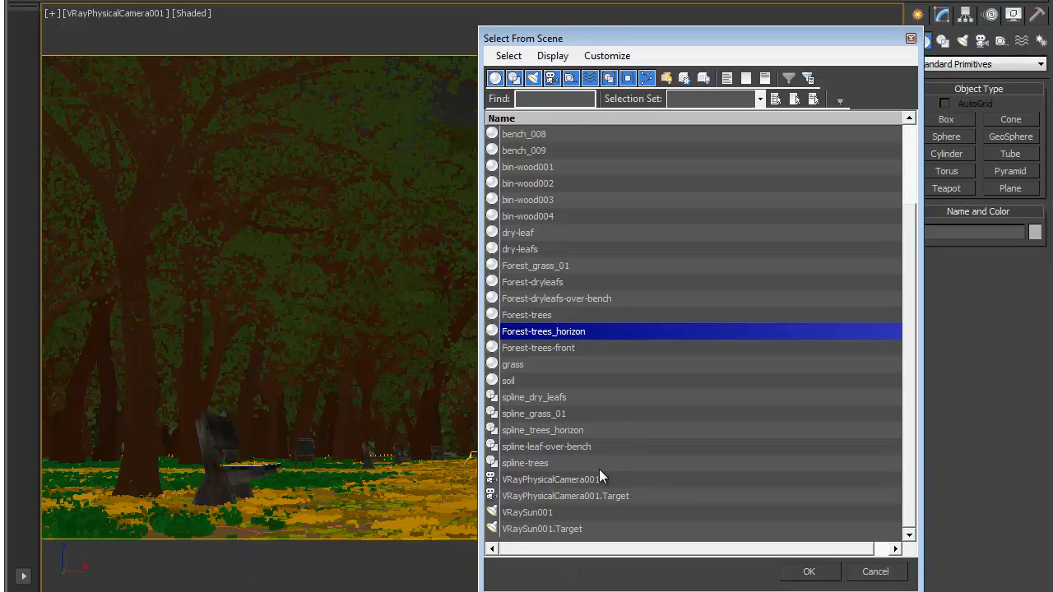
pyautogui.click(574, 350)
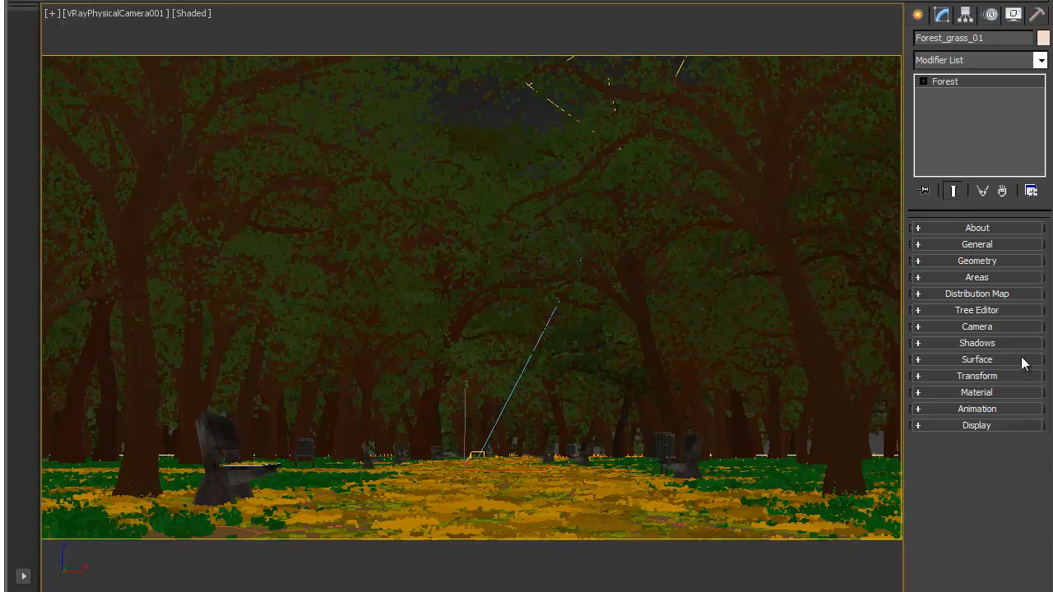
# - Examine the color tint and shader settings in the Material parameters of Forest_grass_01
pyautogui.click(932, 393)
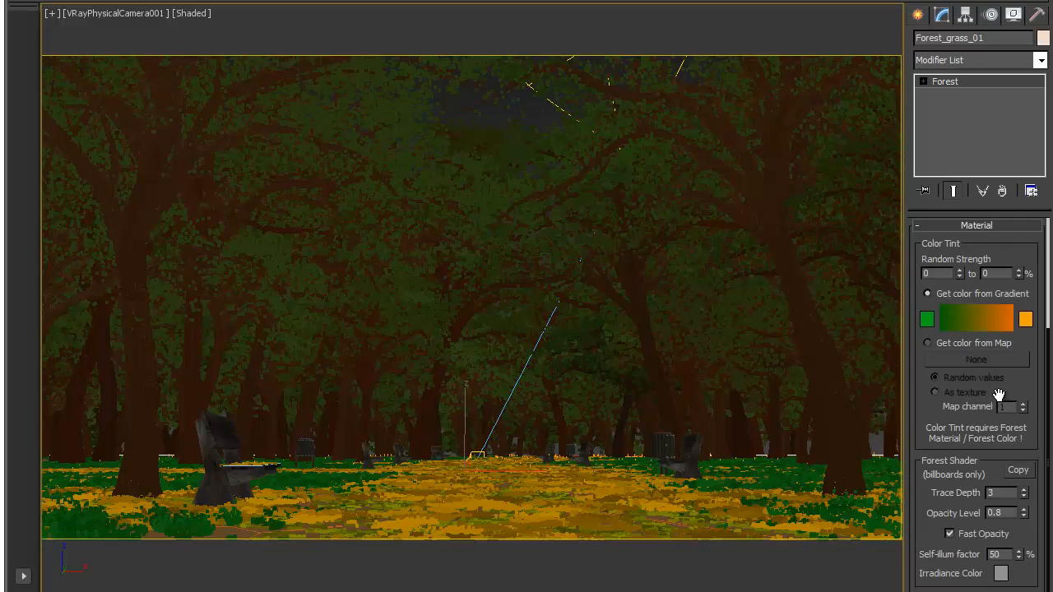
pyautogui.scroll(-2, 942, 494)
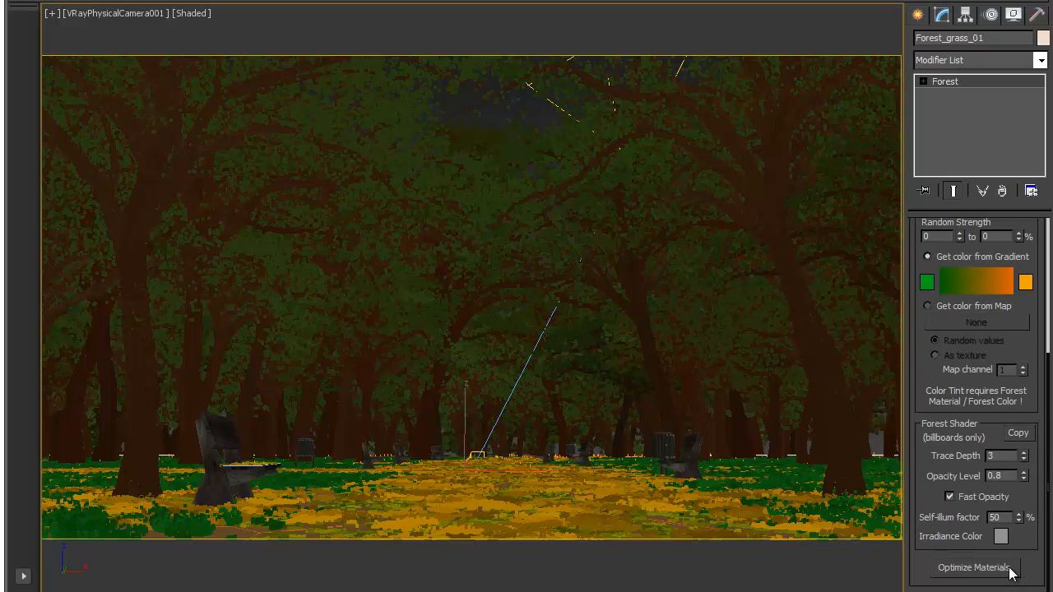
pyautogui.scroll(5, 926, 366)
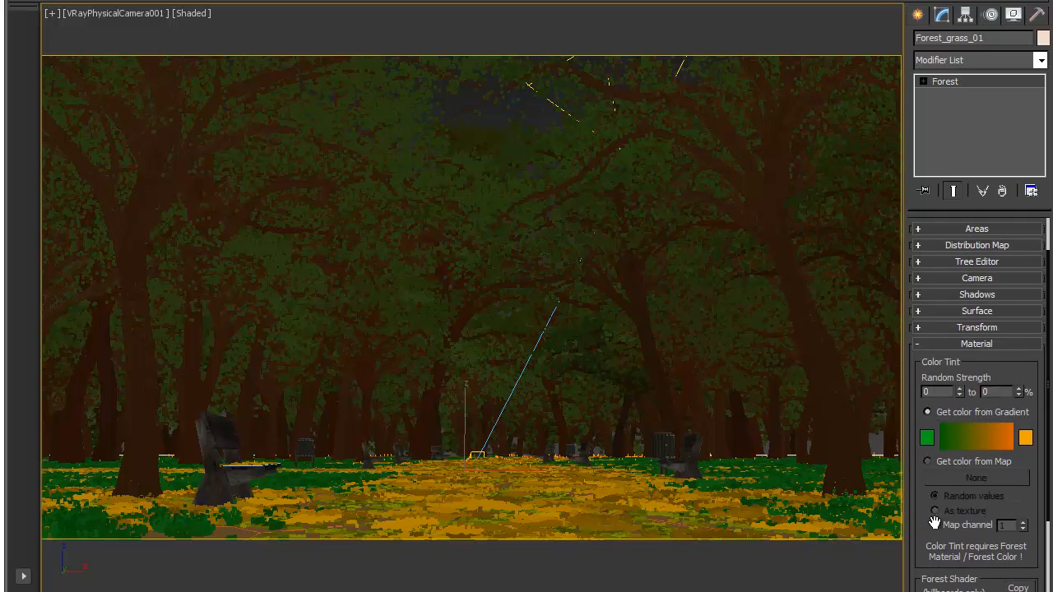
pyautogui.click(959, 346)
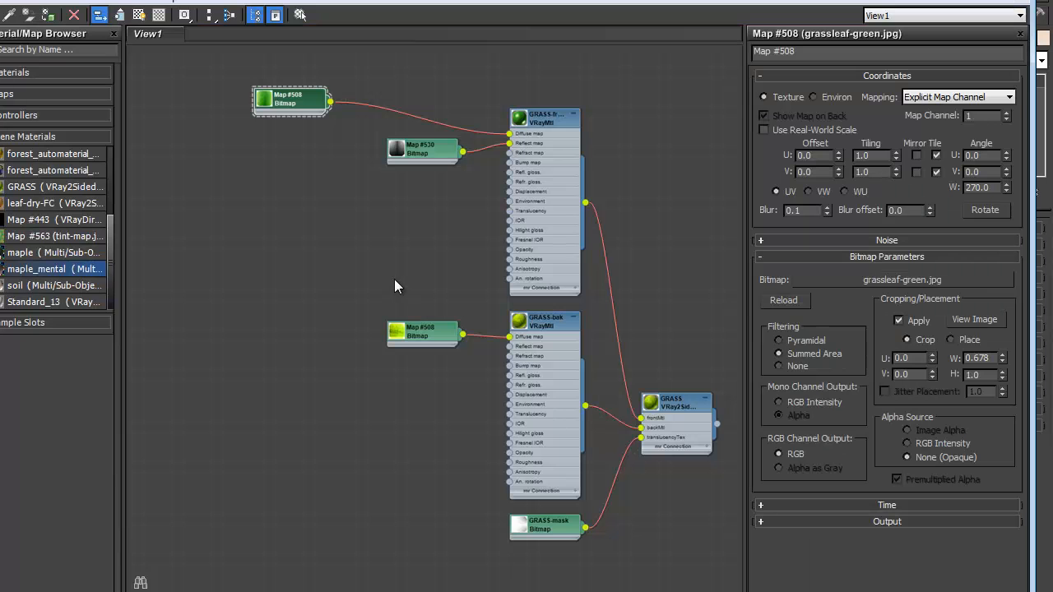
# - Rearrange the diffuse bitmap nodes of the two grass materials, leaving a gap between the grassleaf-green bitmap and the front material
pyautogui.moveTo(394, 279)
pyautogui.mouseDown(button='middle')
pyautogui.moveTo(347, 345)
pyautogui.moveTo(353, 310)
pyautogui.moveTo(393, 281)
pyautogui.mouseUp(button='middle')
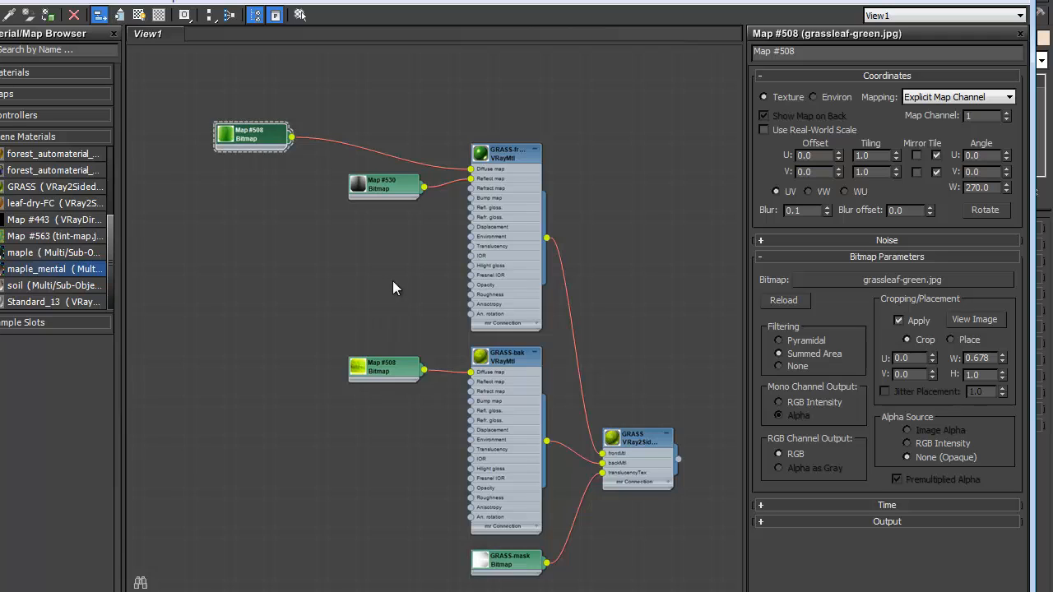
pyautogui.moveTo(249, 134); pyautogui.dragTo(372, 142)
pyautogui.moveTo(364, 368); pyautogui.dragTo(354, 368)
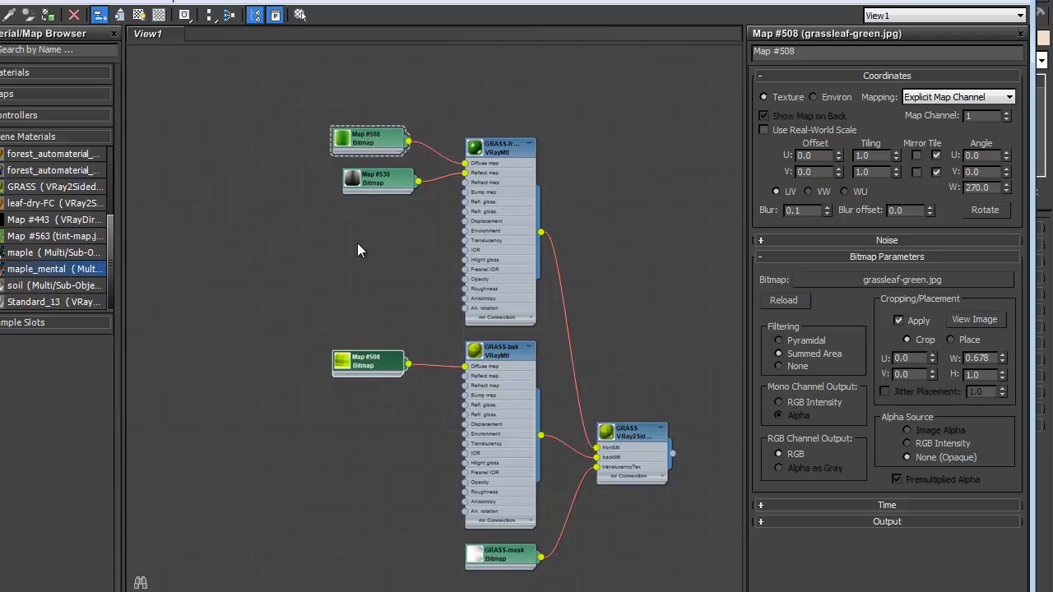
pyautogui.moveTo(375, 146); pyautogui.dragTo(299, 144)
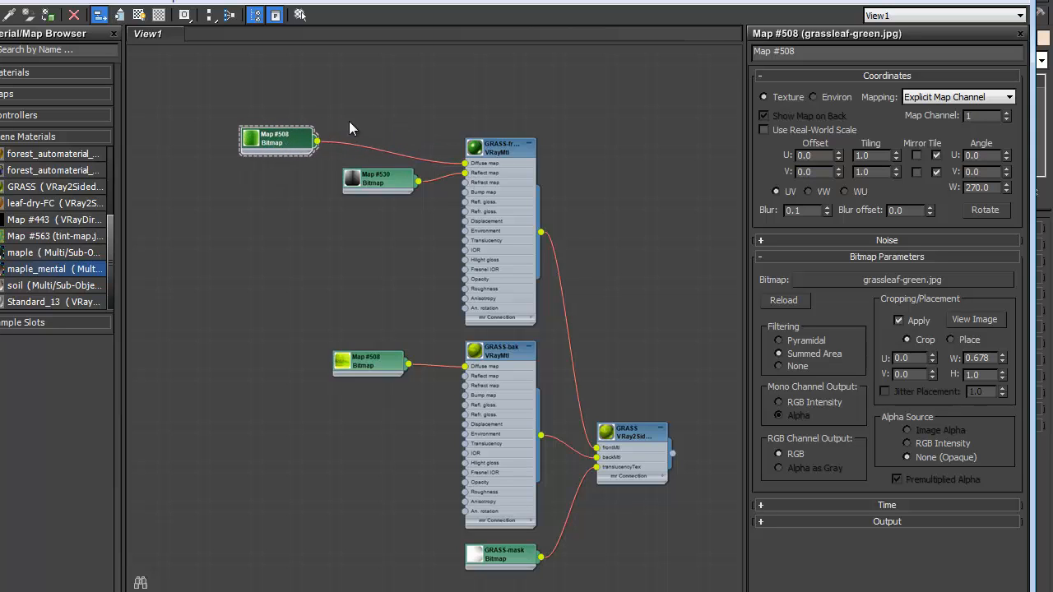
# - Add a Forest Color map to the node view and place it above the front grass material's reflection bitmap
pyautogui.rightClick(392, 113)
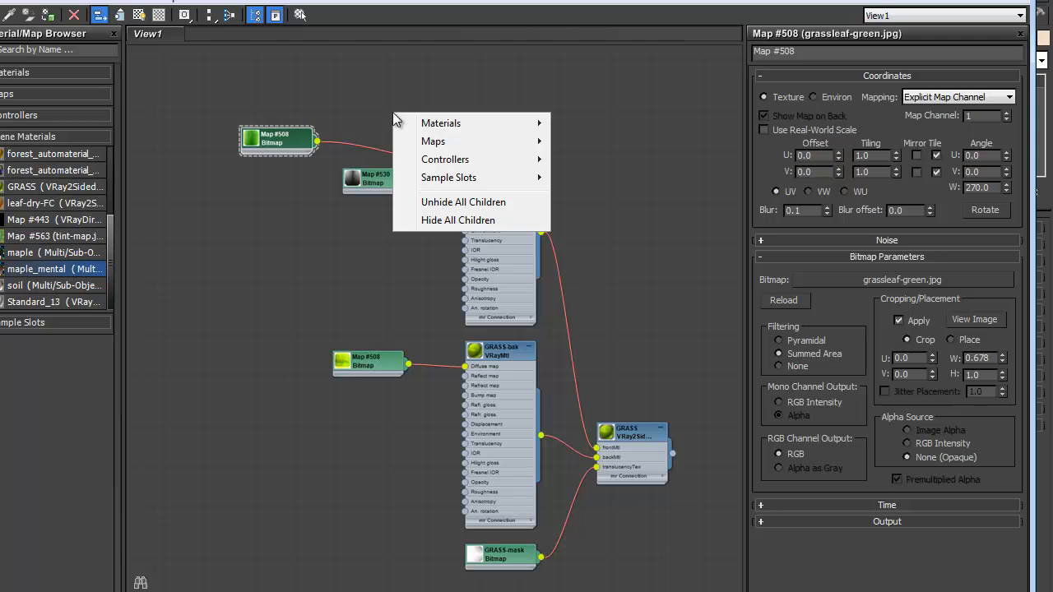
pyautogui.moveTo(440, 141)
pyautogui.moveTo(634, 145)
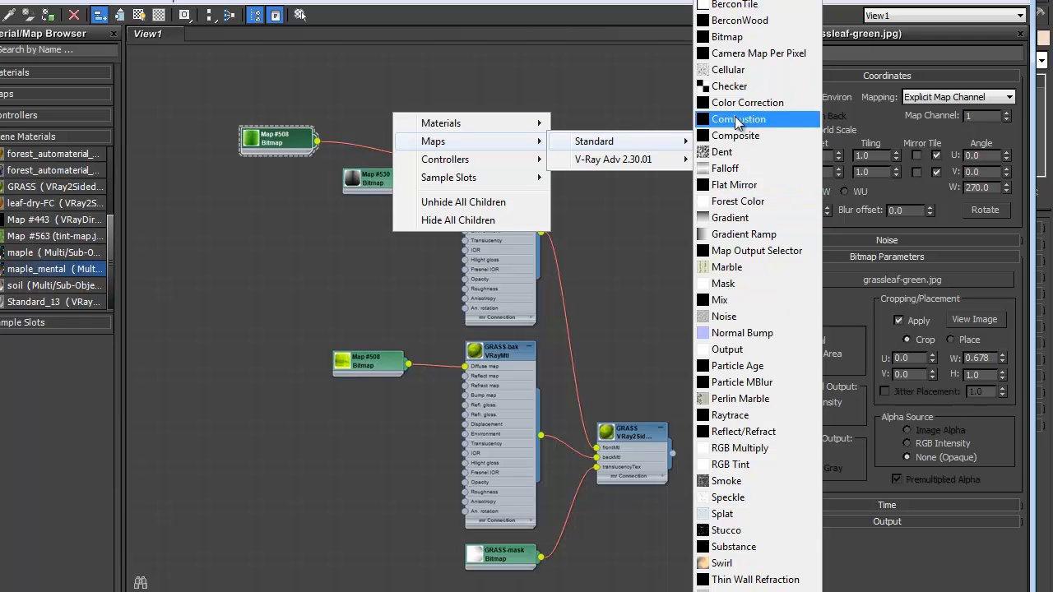
pyautogui.click(724, 202)
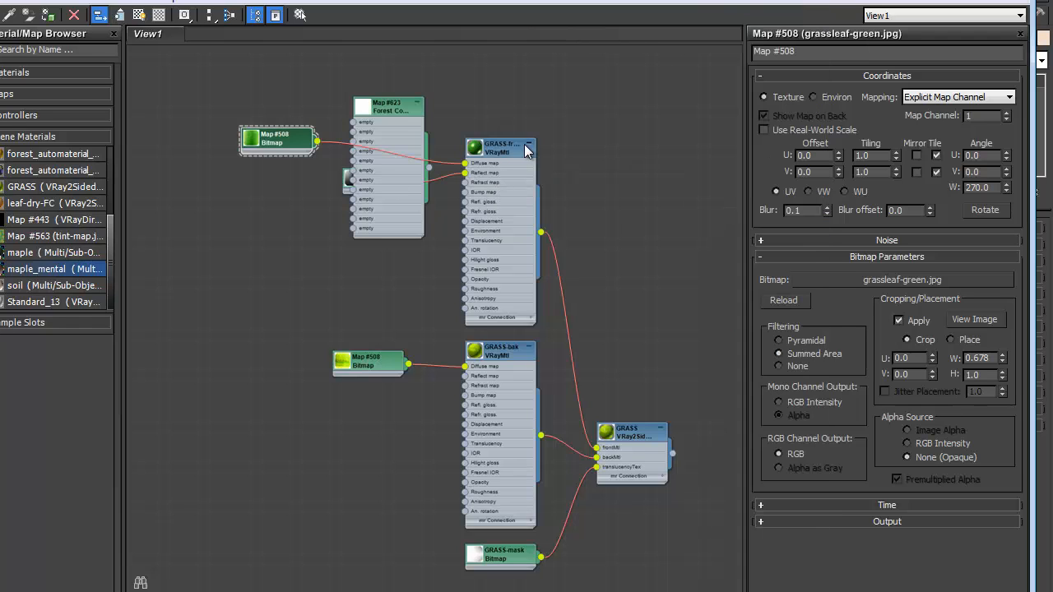
pyautogui.moveTo(524, 145)
pyautogui.mouseDown()
pyautogui.moveTo(565, 151)
pyautogui.moveTo(561, 133)
pyautogui.moveTo(515, 151)
pyautogui.mouseUp()
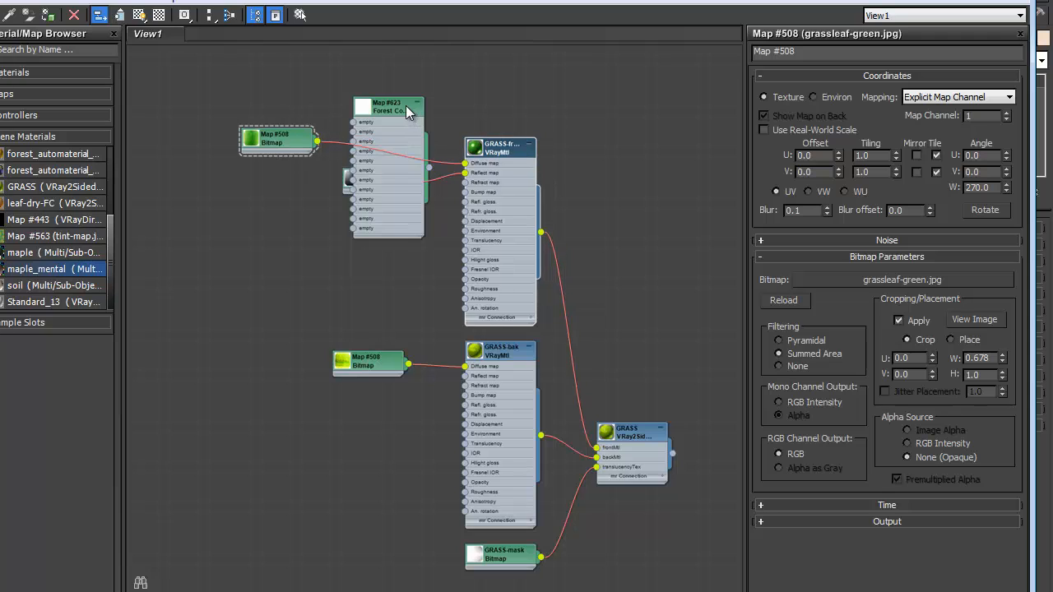
pyautogui.moveTo(405, 105); pyautogui.dragTo(391, 31)
pyautogui.moveTo(433, 125); pyautogui.dragTo(442, 196, button='middle')
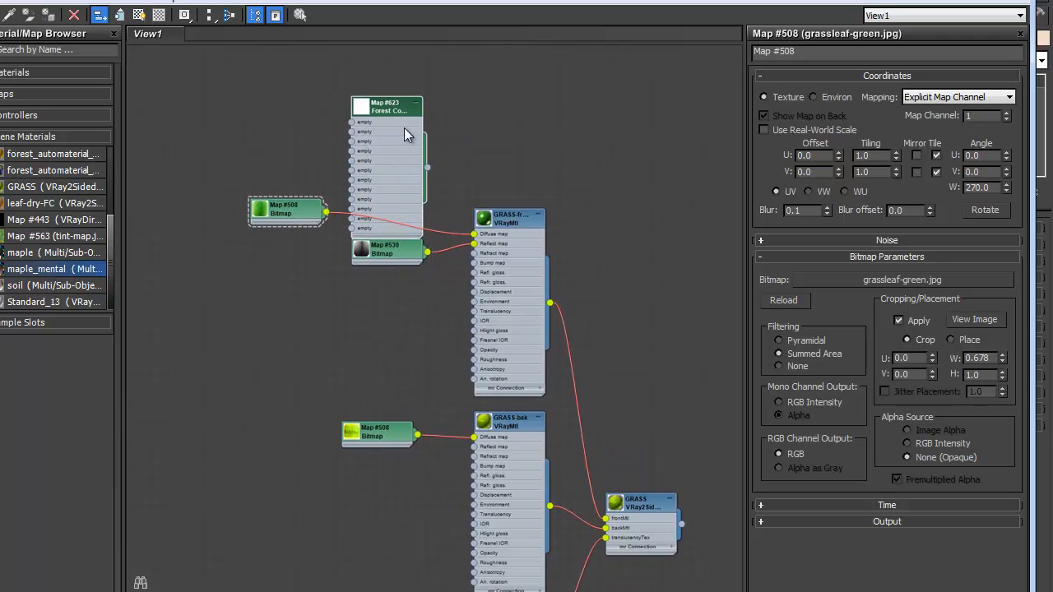
pyautogui.moveTo(395, 109); pyautogui.dragTo(395, 88)
# - Connect the Forest Color map to the front grass material's Diffuse map and feed the grassleaf-green bitmap into its first input
pyautogui.moveTo(428, 146); pyautogui.dragTo(473, 234)
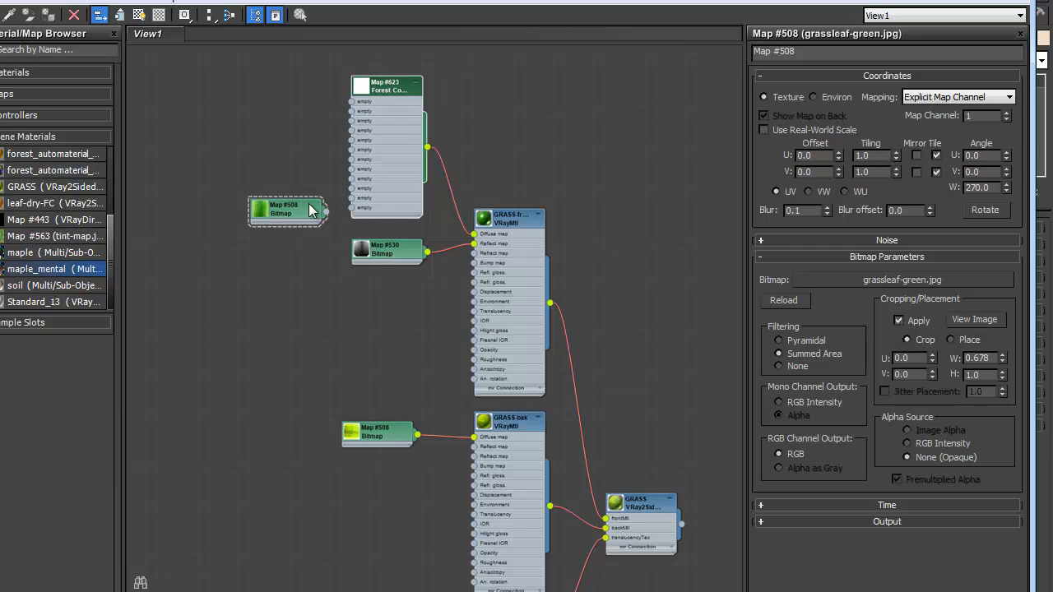
pyautogui.moveTo(294, 213); pyautogui.dragTo(256, 100)
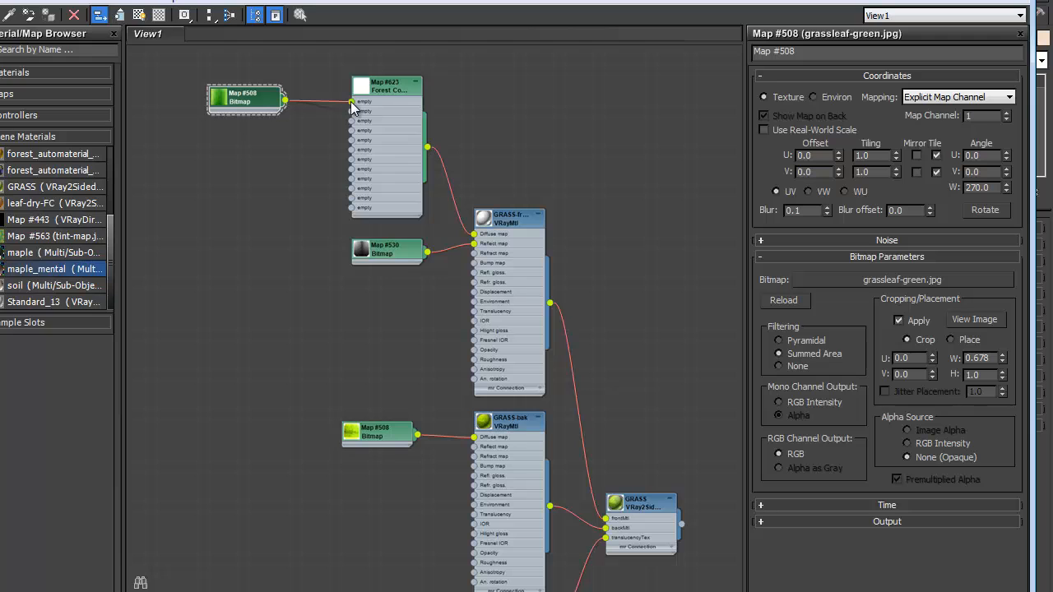
pyautogui.moveTo(353, 107); pyautogui.dragTo(353, 102)
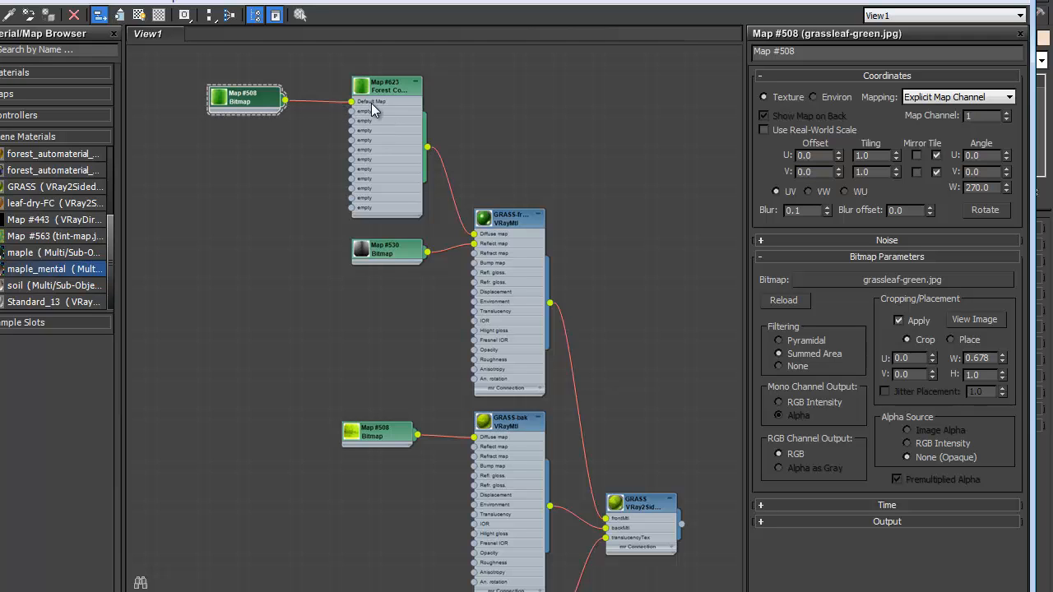
# - Open the parameters of the Forest Color map
pyautogui.moveTo(371, 115); pyautogui.dragTo(376, 169, button='middle')
pyautogui.scroll(1, 382, 154)
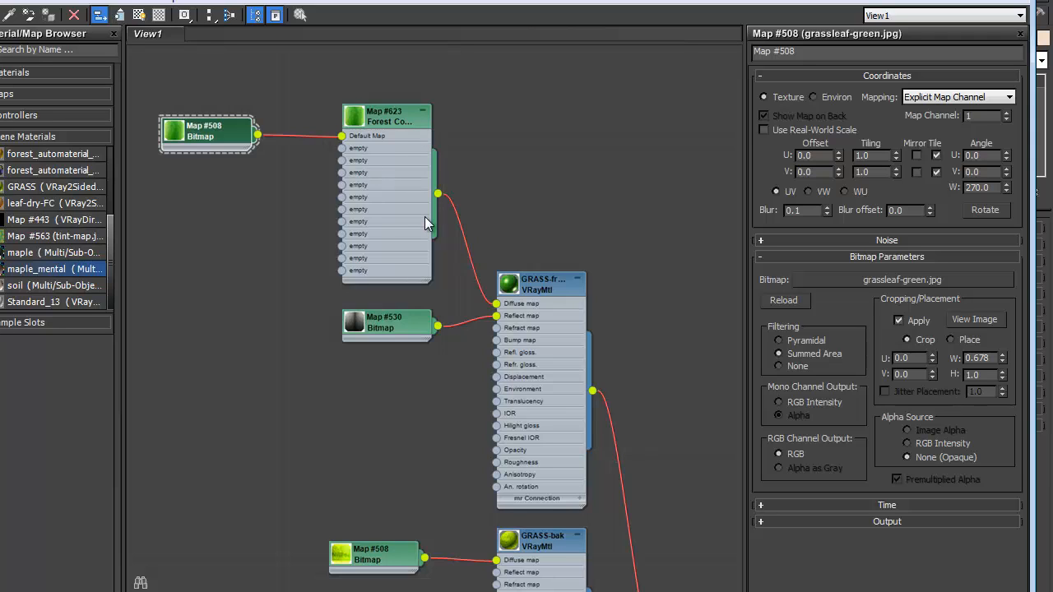
pyautogui.moveTo(425, 217); pyautogui.dragTo(443, 219, button='middle')
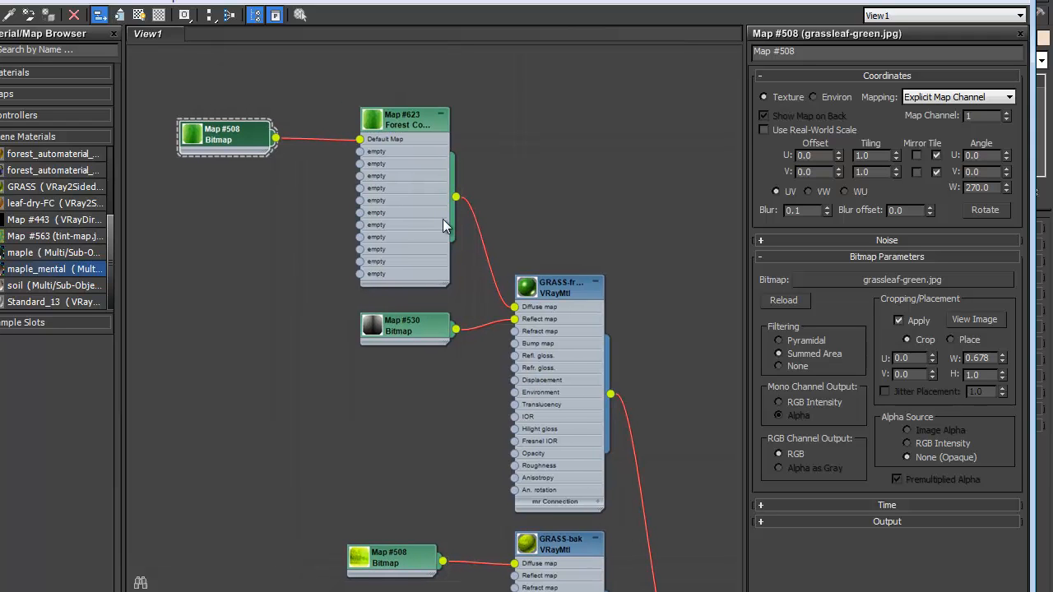
pyautogui.rightClick(442, 219)
pyautogui.click(455, 109)
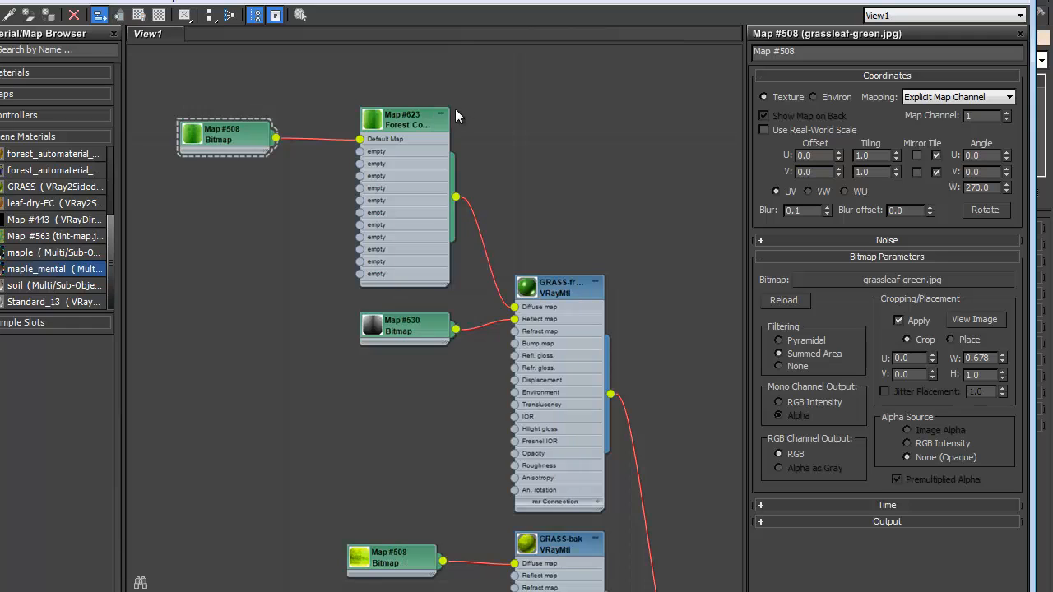
pyautogui.doubleClick(420, 118)
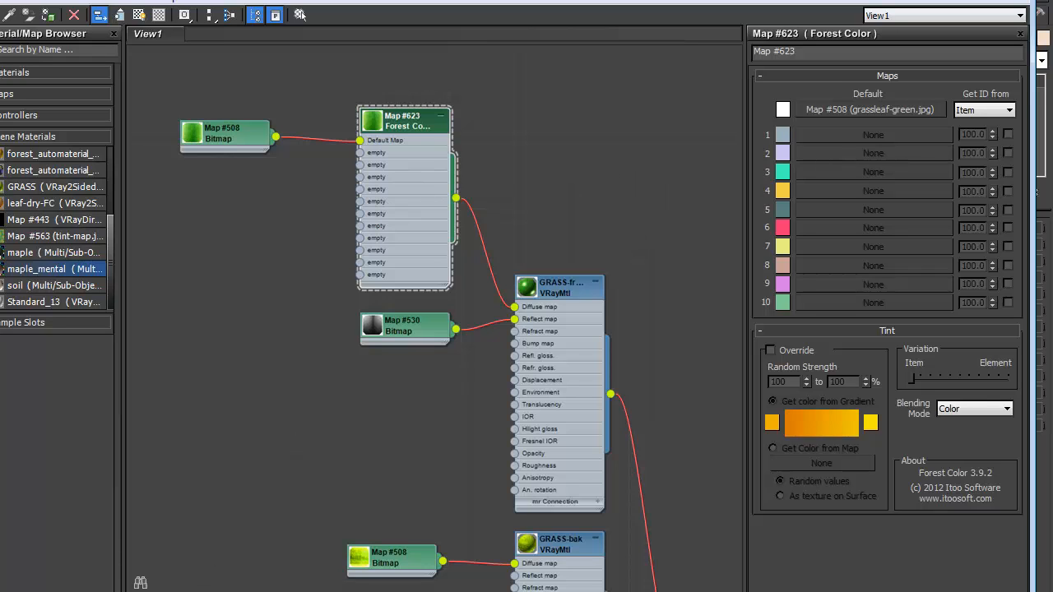
# - Bring the grassleaf_ilumin and grassleaf-brown images from the maps folder into the node view as bitmaps below grassleaf-green
pyautogui.hotkey('alt', 'Tab')
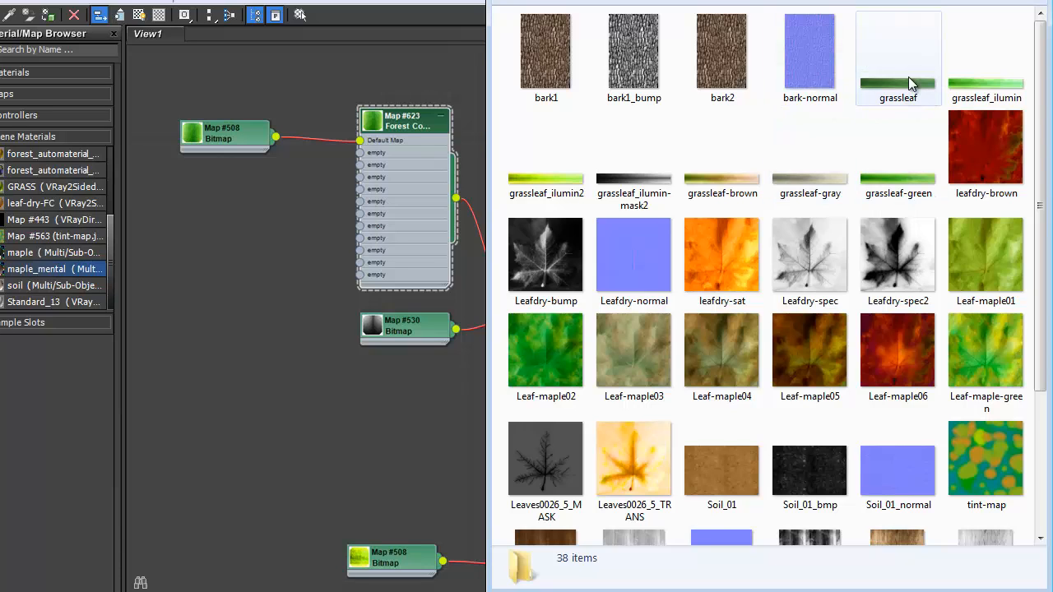
pyautogui.click(976, 82)
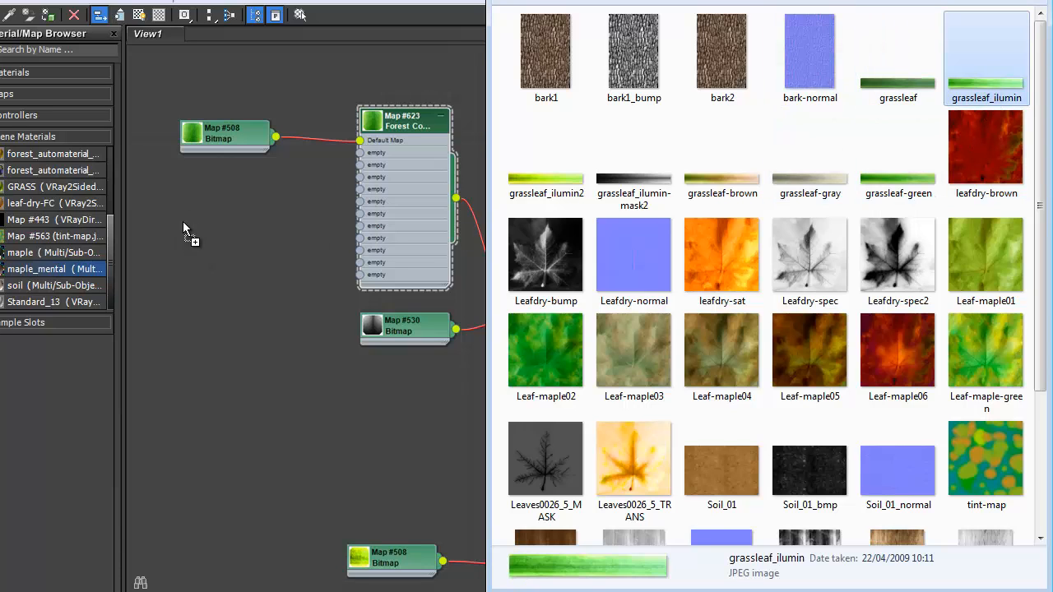
pyautogui.moveTo(183, 221); pyautogui.dragTo(235, 186)
pyautogui.click(232, 591)
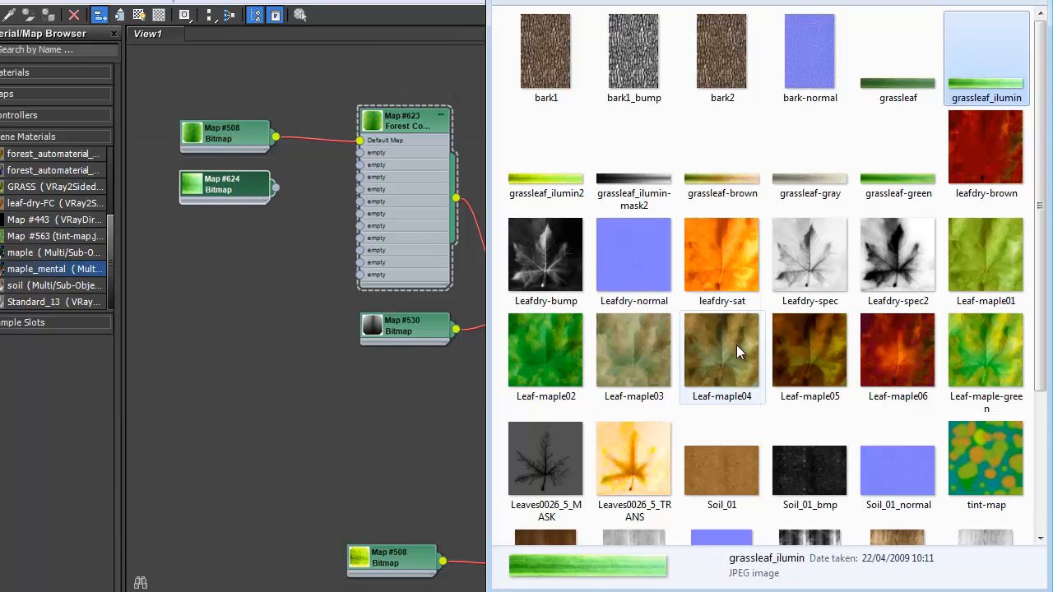
pyautogui.moveTo(718, 173); pyautogui.dragTo(225, 231)
pyautogui.click(237, 249)
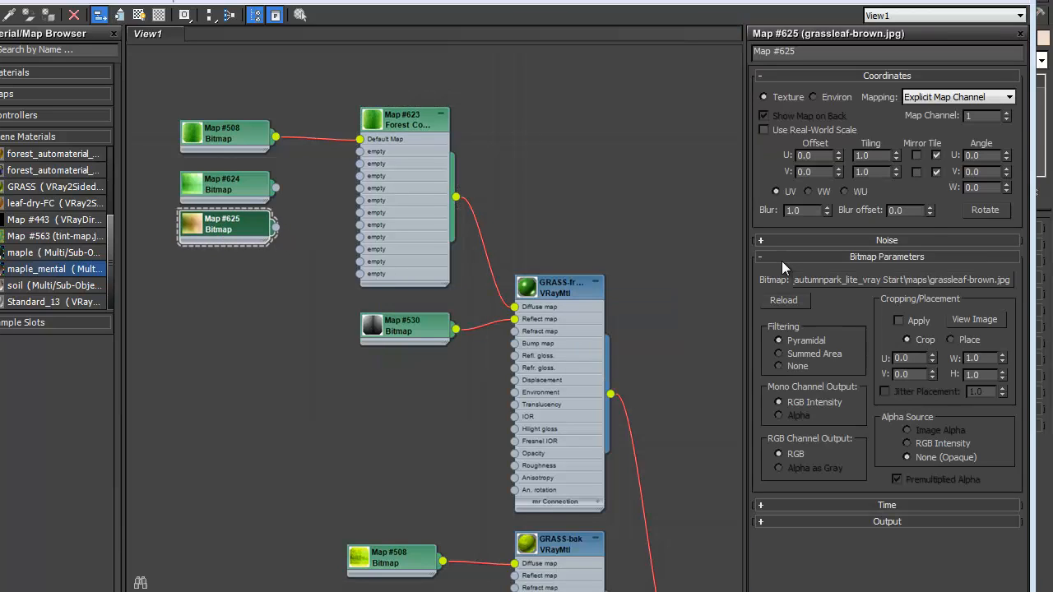
# - Add the grassleaf-gray and grassleaf images from the maps folder as bitmap nodes below the brown one
pyautogui.hotkey('alt', 'Tab')
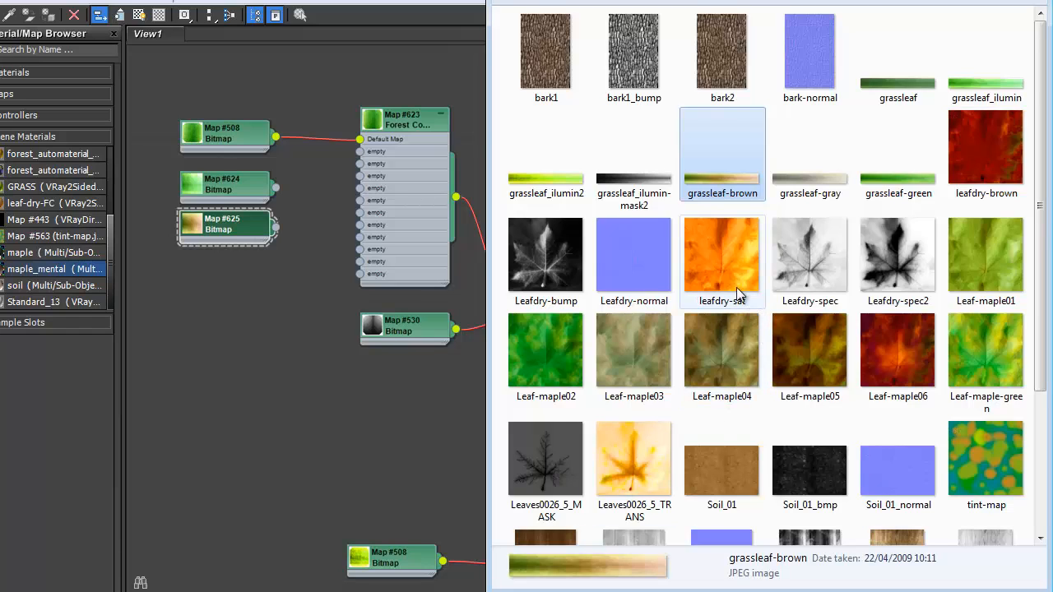
pyautogui.moveTo(810, 177); pyautogui.dragTo(224, 276)
pyautogui.doubleClick(217, 288)
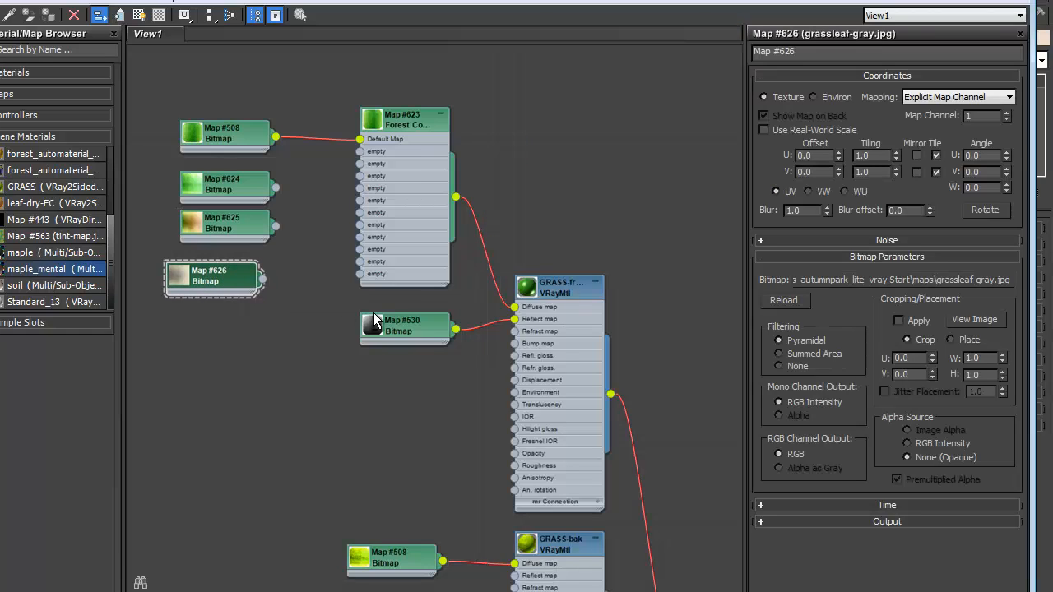
pyautogui.hotkey('alt', 'Tab')
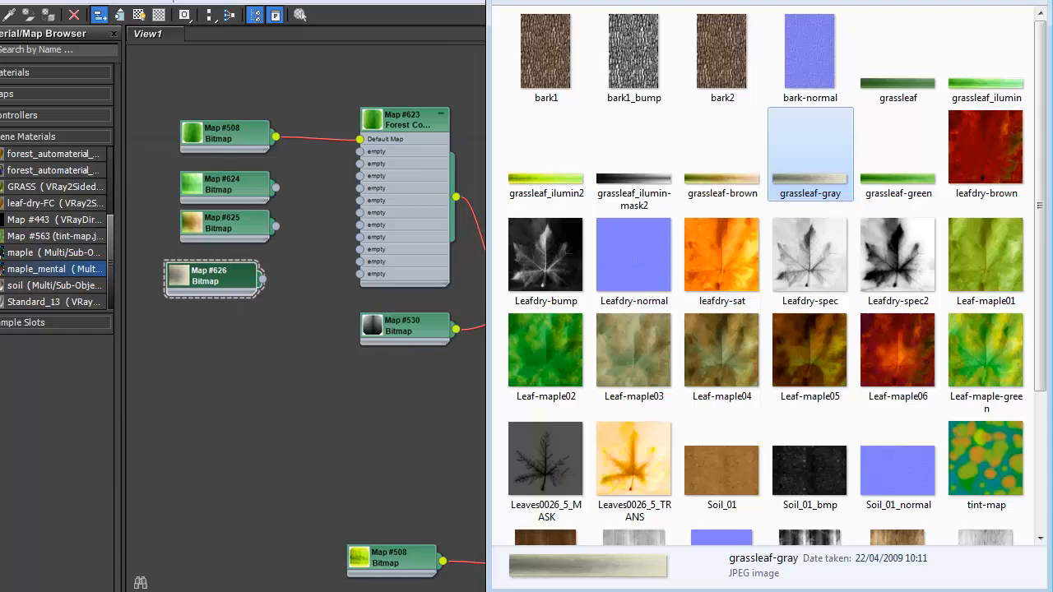
pyautogui.moveTo(916, 77); pyautogui.dragTo(224, 331)
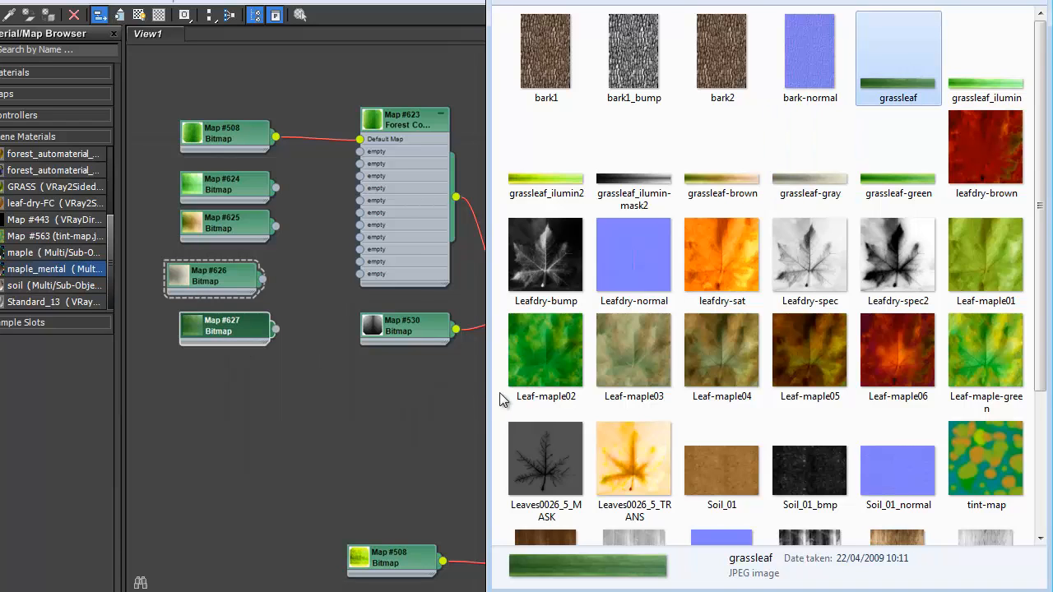
# - Add the grassleaf_ilumin2 image from the maps folder as a bitmap node below the grassleaf one
pyautogui.hotkey('alt', 'Tab')
pyautogui.hotkey('alt', 'Tab')
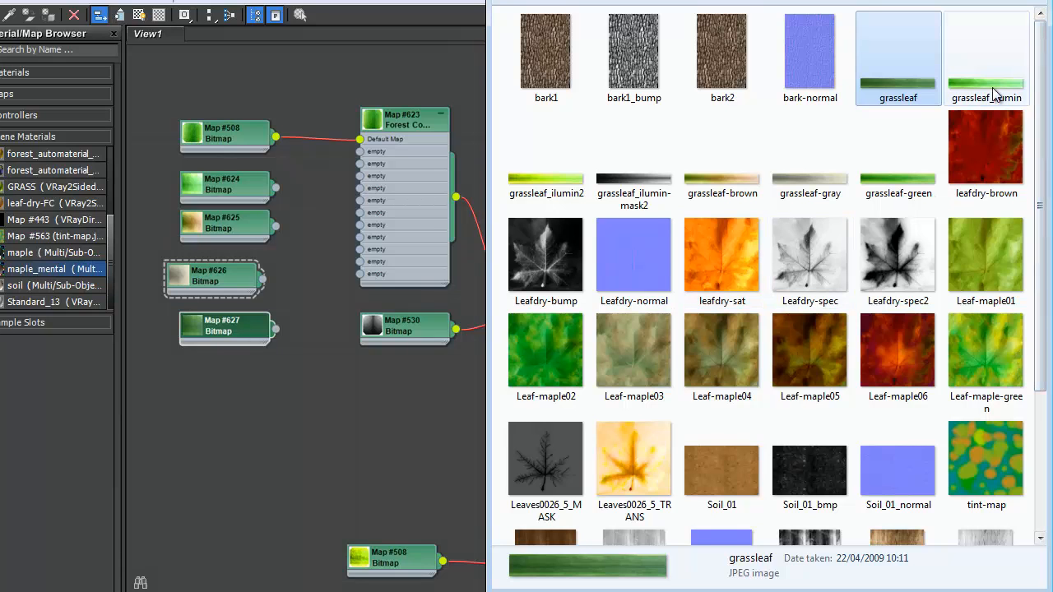
pyautogui.moveTo(571, 193); pyautogui.dragTo(64, 421)
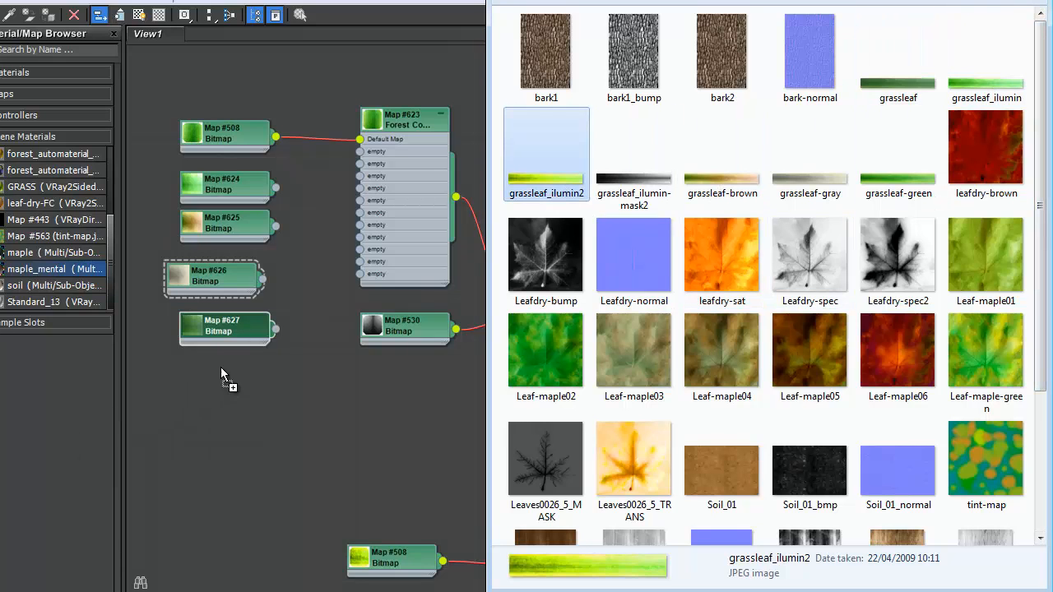
pyautogui.moveTo(220, 368); pyautogui.dragTo(229, 369)
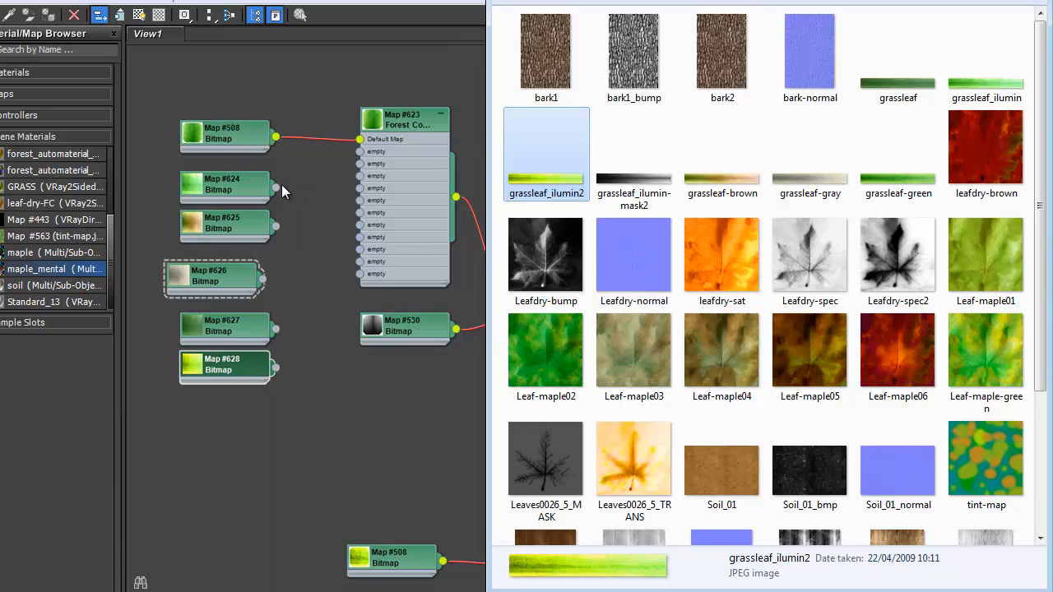
# - Connect the grassleaf ilumin, brown, gray, plain and ilumin2 bitmaps to Forest Color map slots 1 to 5, and grassleaf-green to slot 6
pyautogui.moveTo(277, 188); pyautogui.dragTo(362, 162)
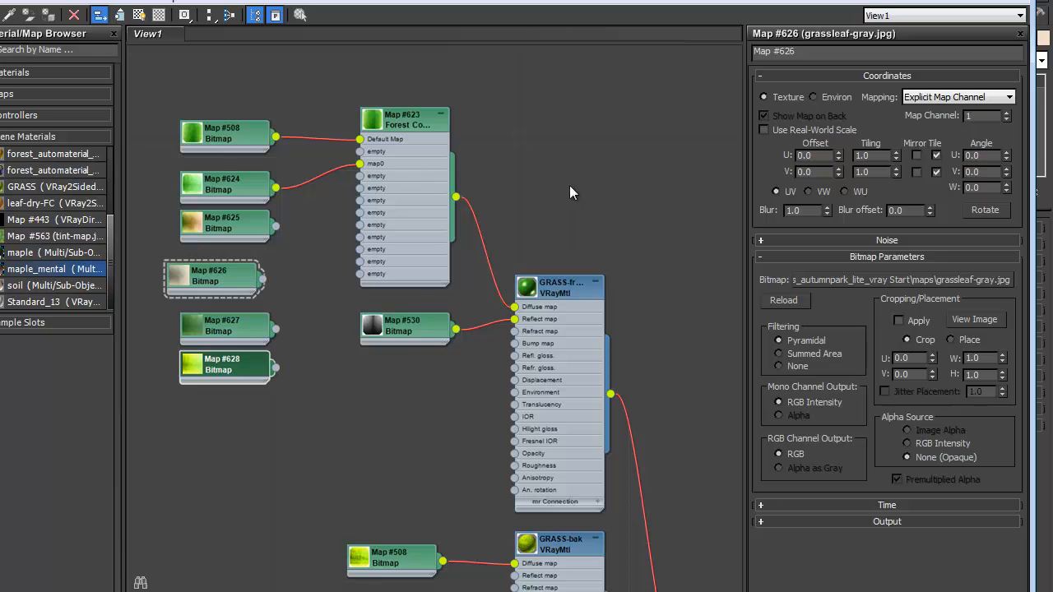
pyautogui.click(435, 138)
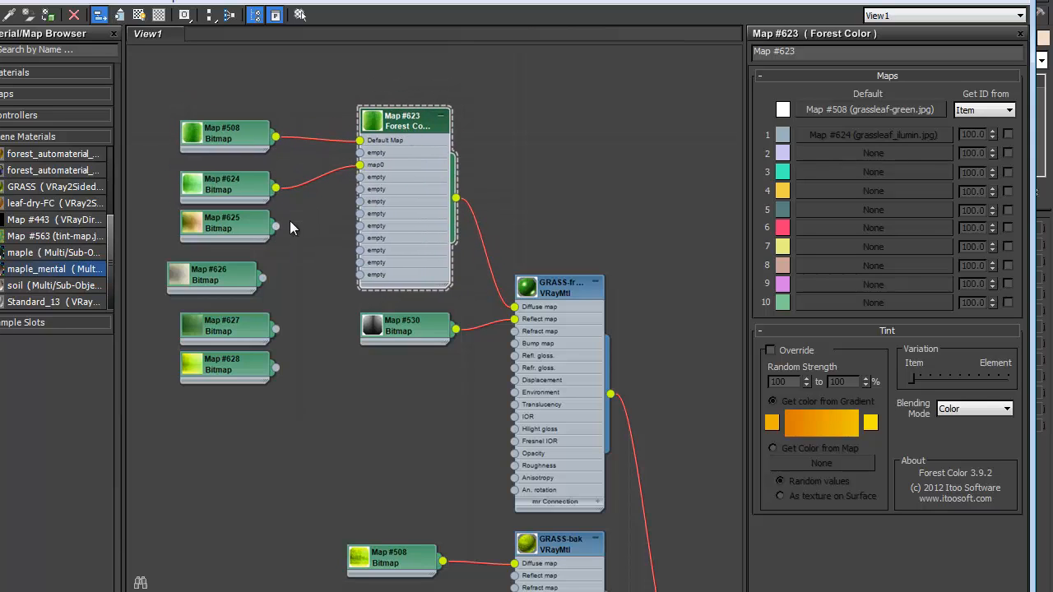
pyautogui.moveTo(276, 226); pyautogui.dragTo(360, 177)
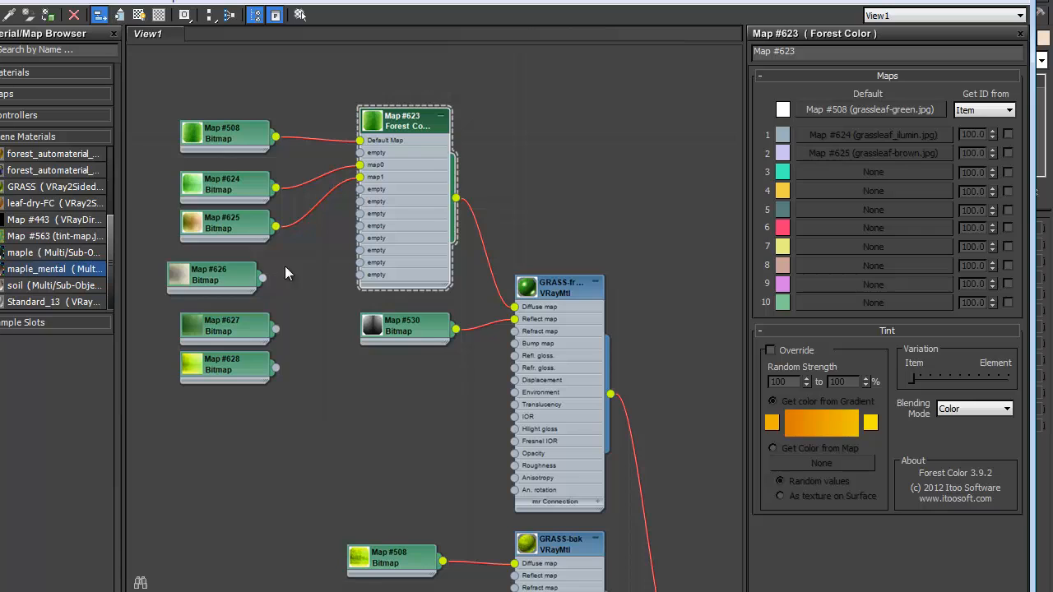
pyautogui.moveTo(264, 278); pyautogui.dragTo(360, 201)
pyautogui.moveTo(276, 329); pyautogui.dragTo(359, 201)
pyautogui.moveTo(275, 368); pyautogui.dragTo(360, 213)
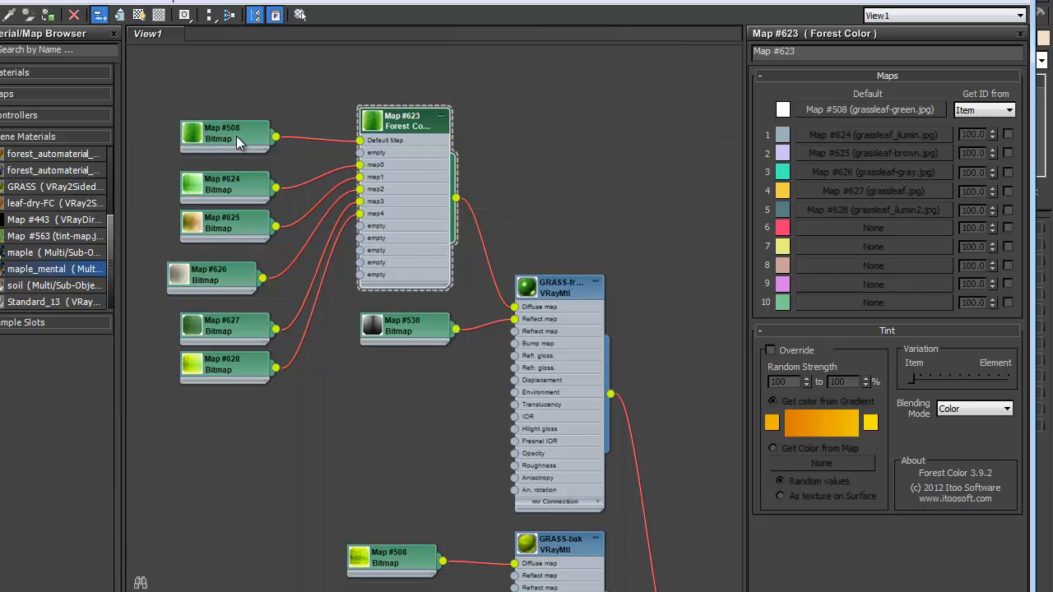
pyautogui.moveTo(237, 140); pyautogui.dragTo(360, 225)
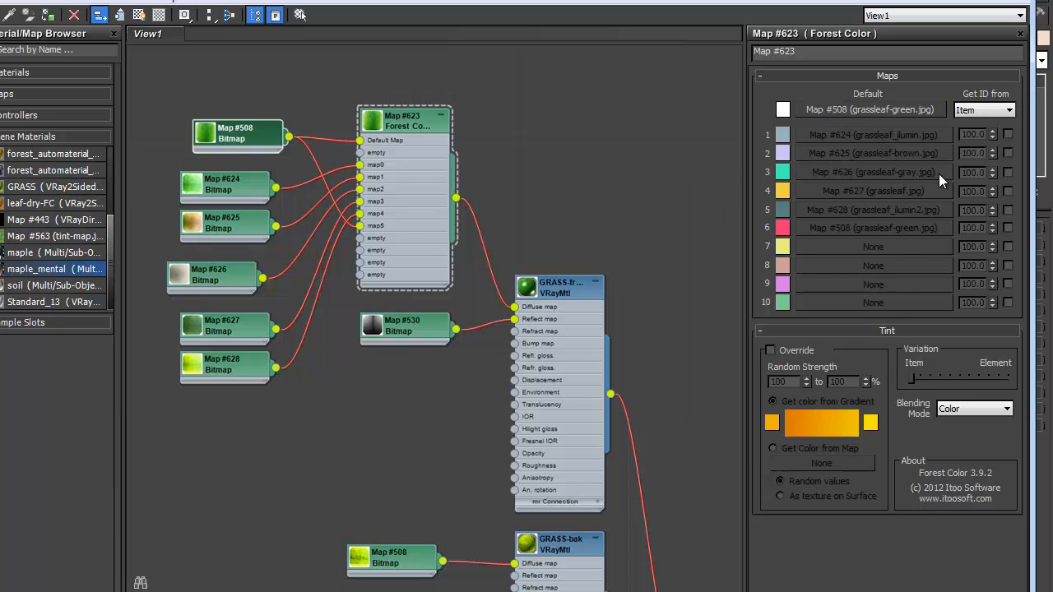
# - Enable map slots 1 to 6 in the Forest Color map
pyautogui.click(1009, 135)
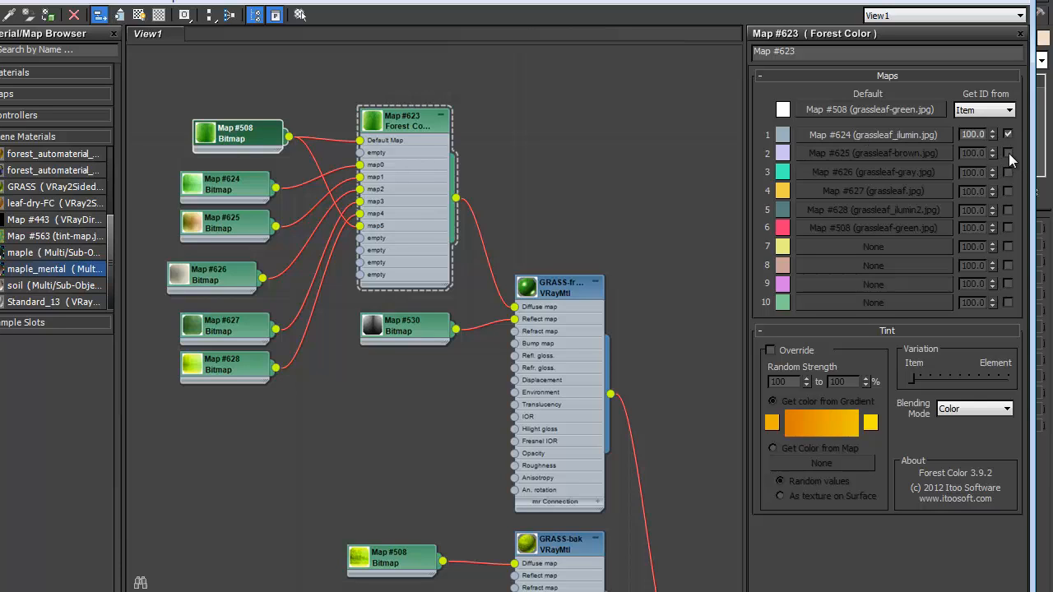
pyautogui.click(1009, 153)
pyautogui.click(1009, 173)
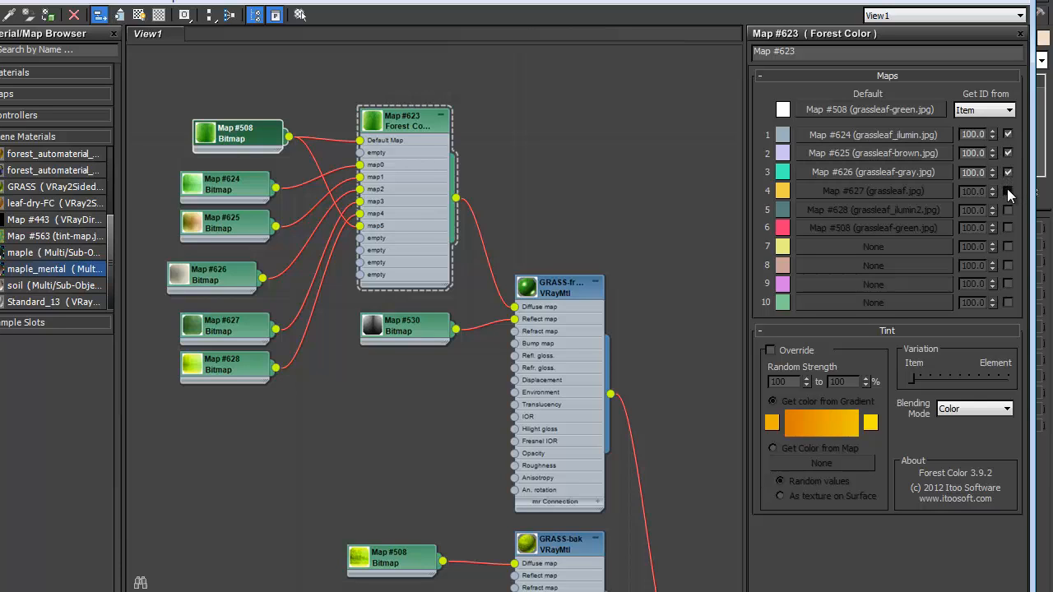
pyautogui.click(1008, 191)
pyautogui.click(1009, 210)
pyautogui.click(1009, 228)
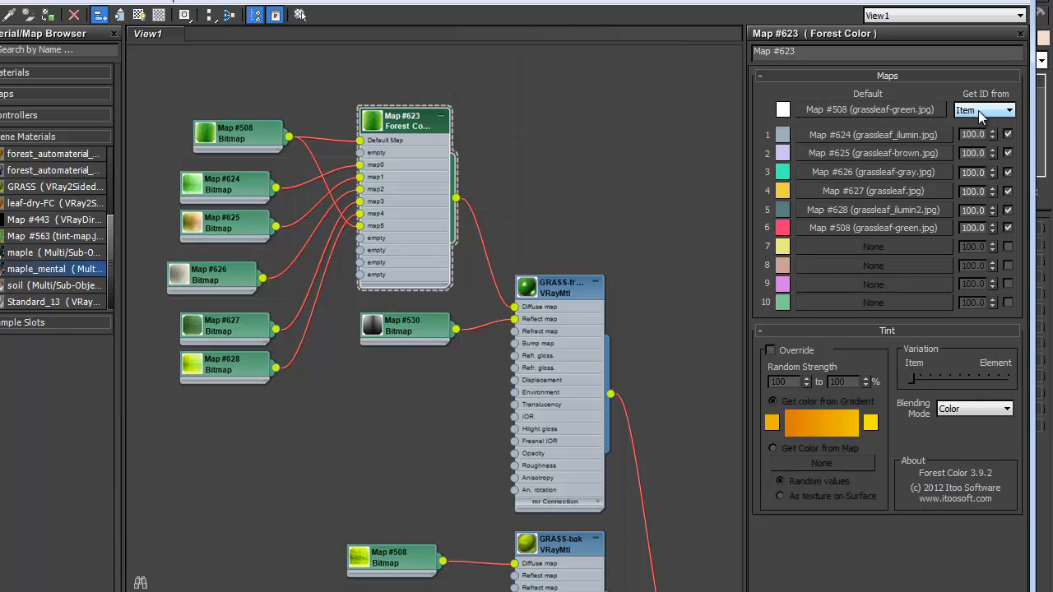
pyautogui.click(979, 114)
pyautogui.click(976, 134)
pyautogui.click(985, 112)
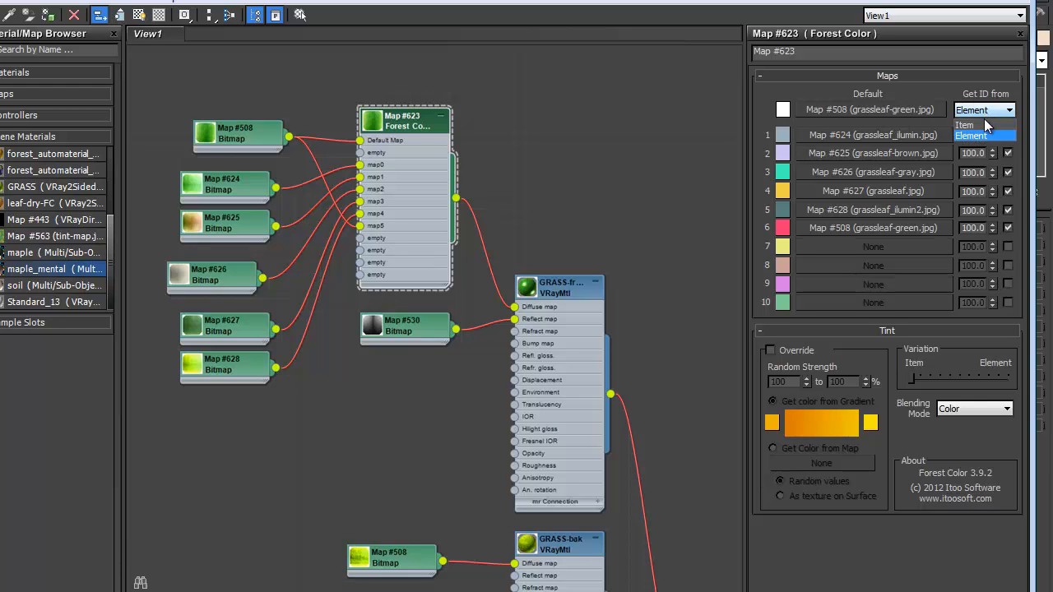
pyautogui.click(986, 124)
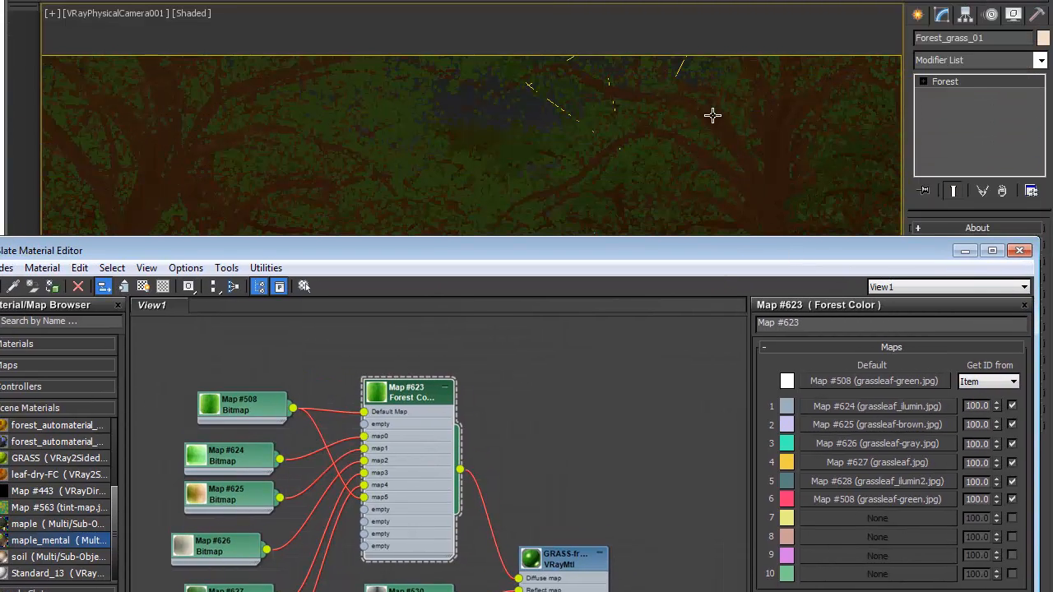
# - Make the Forest Color map get its ID from Element and align the grassleaf-green node above the other bitmaps
pyautogui.click(988, 382)
pyautogui.click(987, 407)
pyautogui.moveTo(704, 265); pyautogui.dragTo(617, 1)
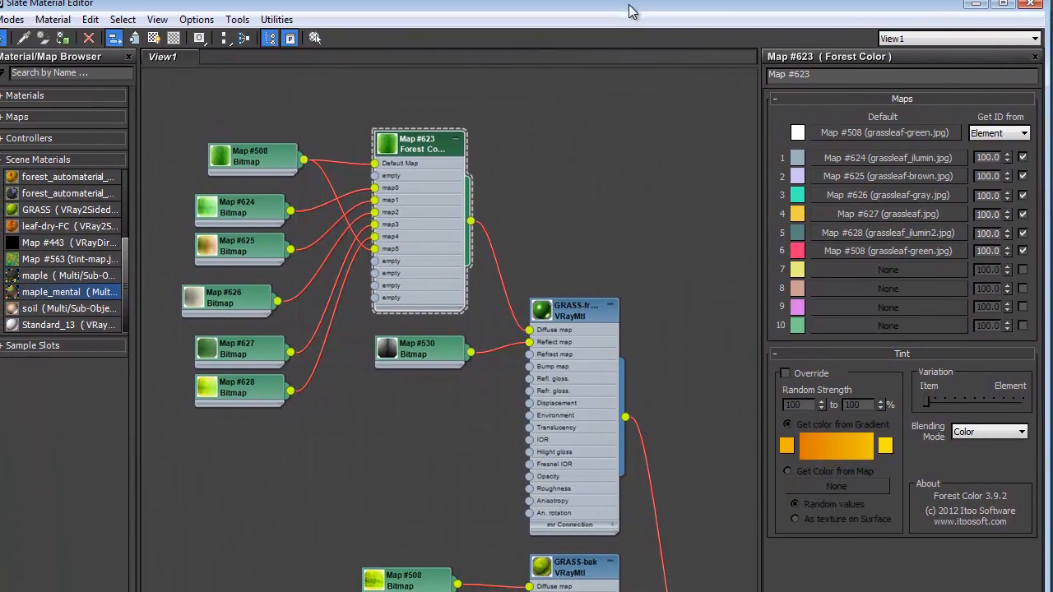
pyautogui.click(998, 128)
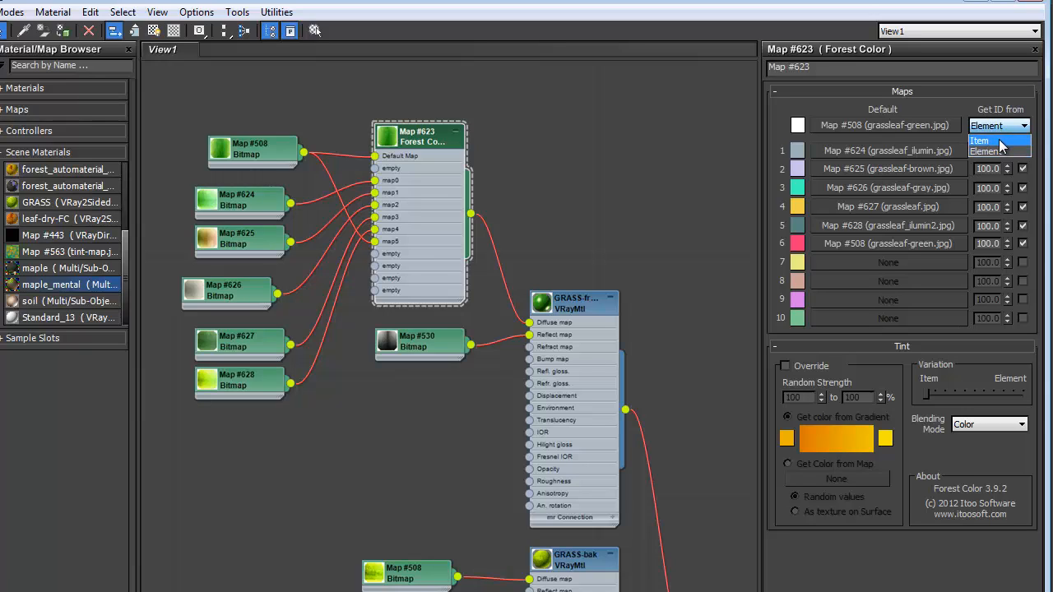
pyautogui.click(999, 141)
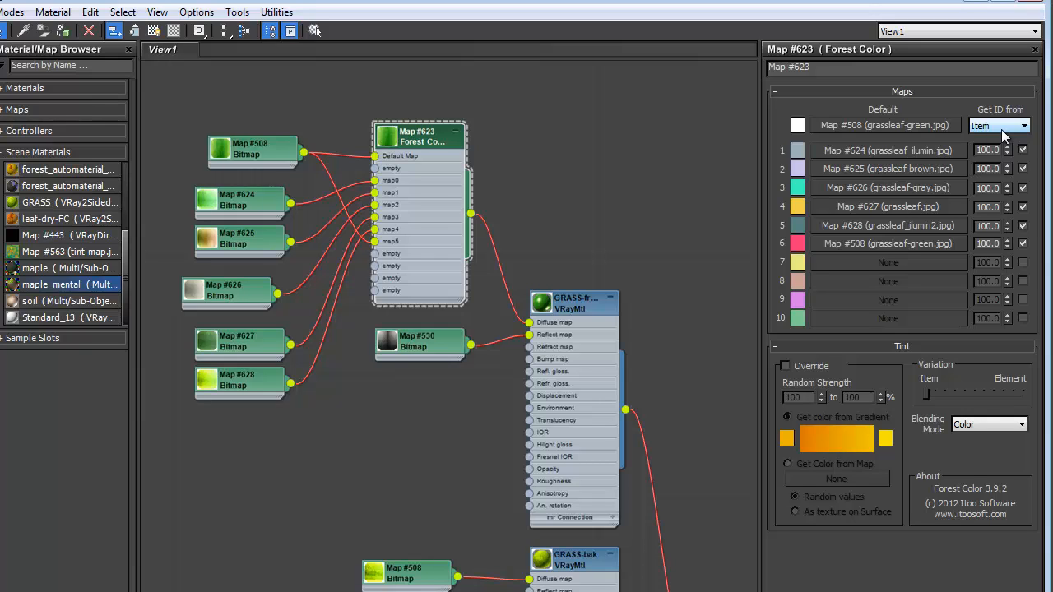
pyautogui.click(1003, 131)
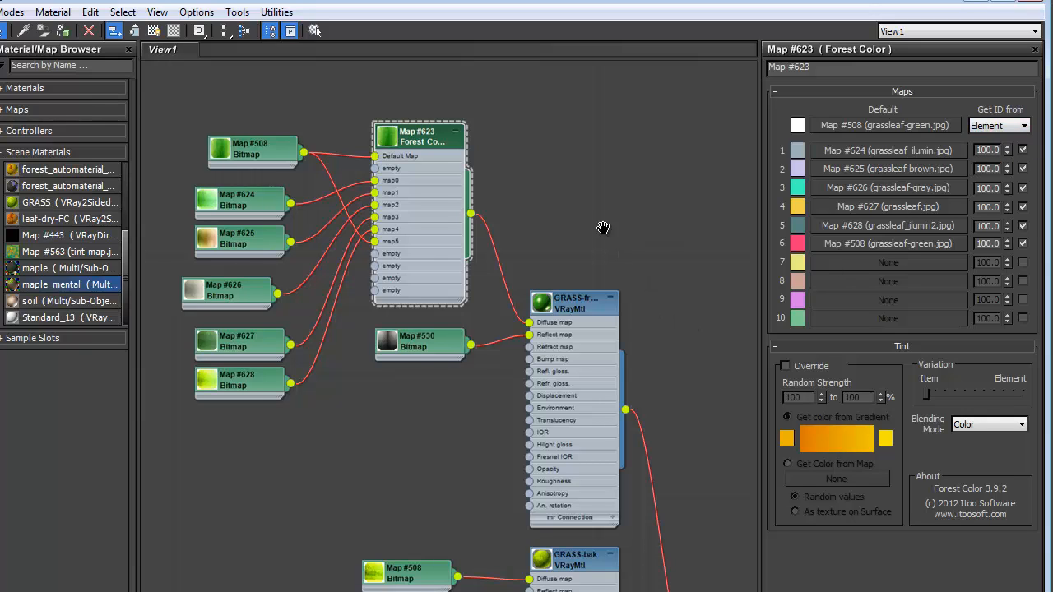
pyautogui.moveTo(604, 228); pyautogui.dragTo(607, 187, button='middle')
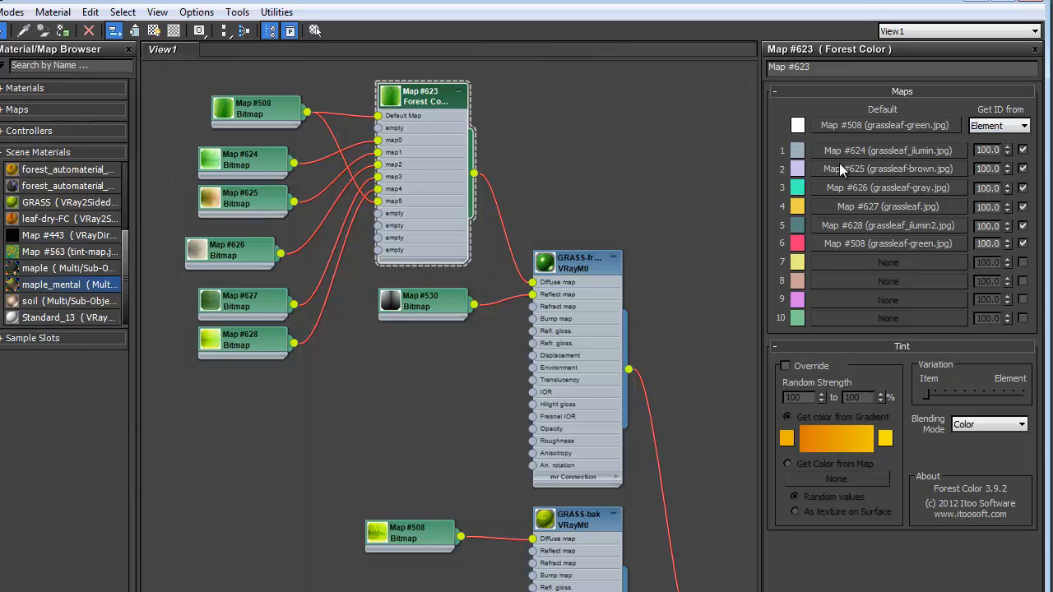
pyautogui.moveTo(273, 102); pyautogui.dragTo(254, 124)
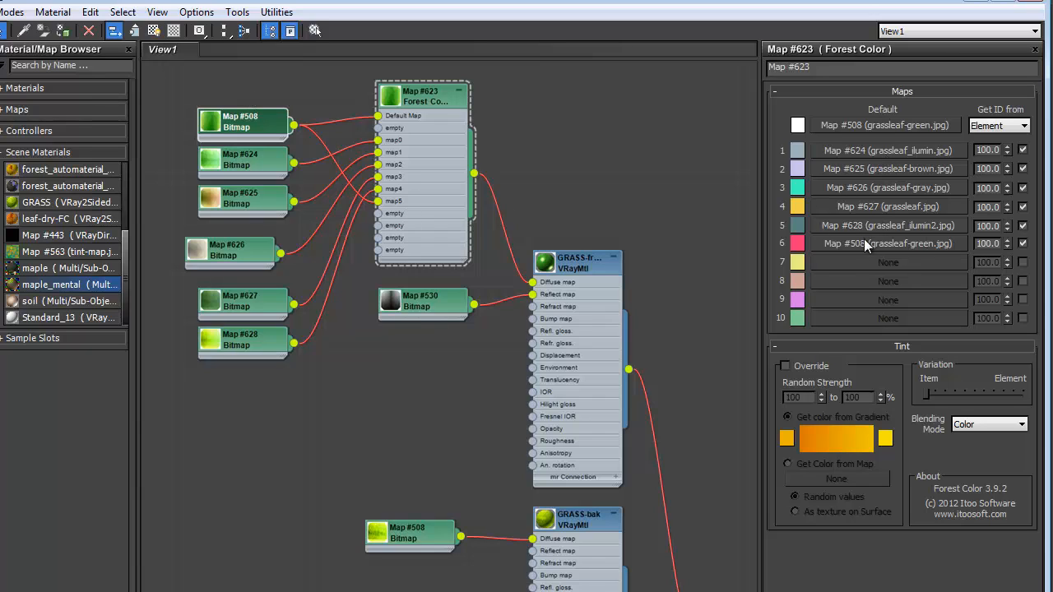
# - Set the Forest Color map probabilities to 40 for slot 6, 20 for slots 1 and 3, 10 for slot 4 and 5 for slot 5
pyautogui.click(998, 245)
pyautogui.write('40')
pyautogui.doubleClick(986, 150)
pyautogui.write('20')
pyautogui.doubleClick(992, 188)
pyautogui.write('2')
pyautogui.doubleClick(992, 208)
pyautogui.write('1')
pyautogui.doubleClick(998, 229)
pyautogui.write('5')
pyautogui.press('Return')
# - Set the probability of the grassleaf-brown map to 20 and of the grassleaf map in slot 4 to 5
pyautogui.doubleClick(988, 169)
pyautogui.write('20')
pyautogui.doubleClick(1000, 207)
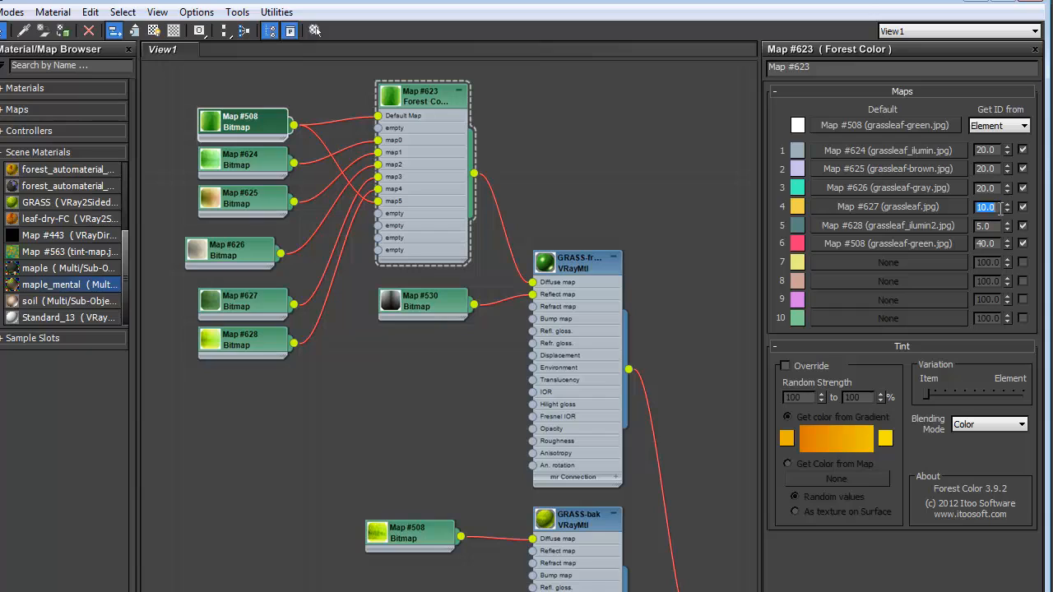
pyautogui.write('5')
pyautogui.press('Return')
# - Expand the Material settings of Forest_grass_01 and examine its Color Tint options next to the Forest Color parameters
pyautogui.moveTo(653, 264); pyautogui.dragTo(687, 279, button='middle')
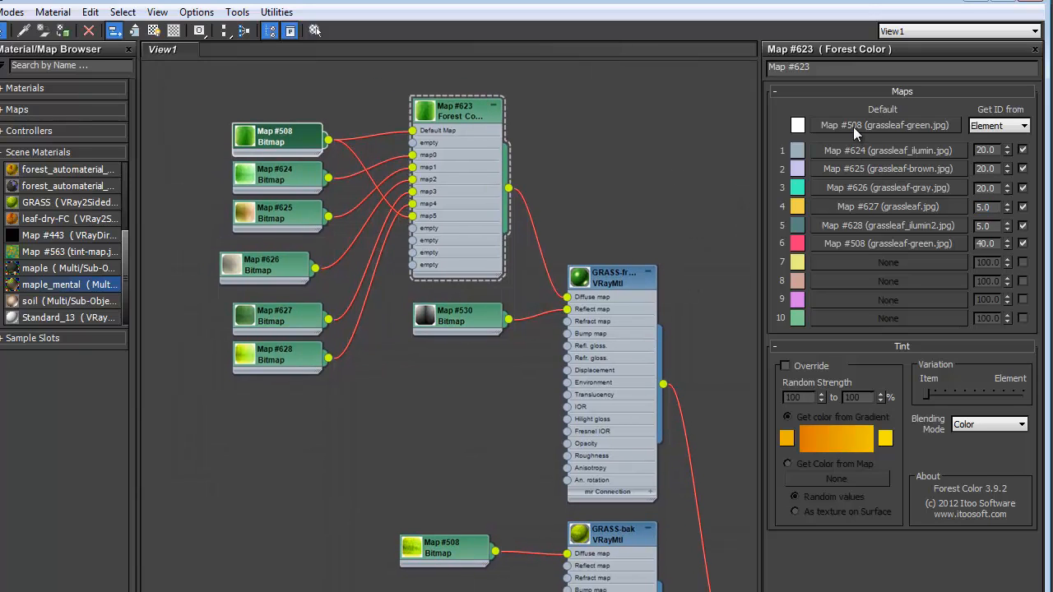
pyautogui.moveTo(459, 113); pyautogui.dragTo(459, 113)
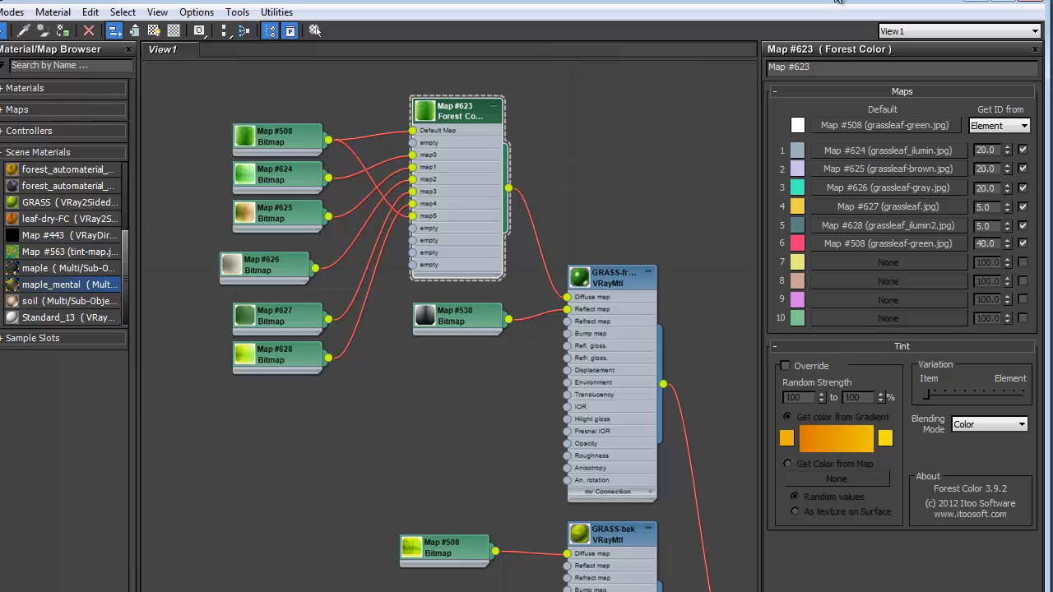
pyautogui.moveTo(662, 0); pyautogui.dragTo(596, 8)
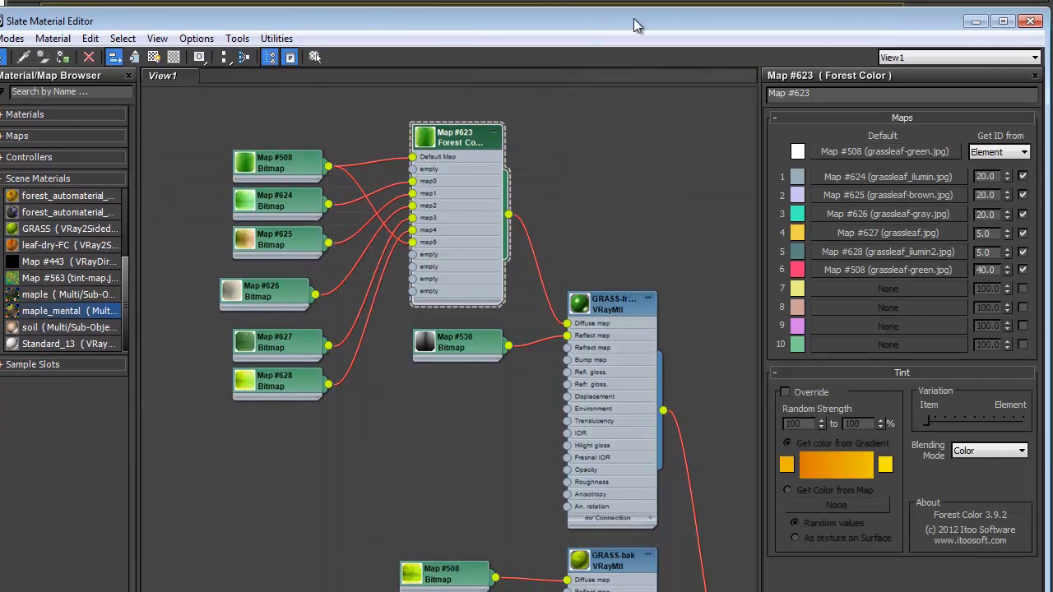
pyautogui.moveTo(672, 17); pyautogui.dragTo(153, 560)
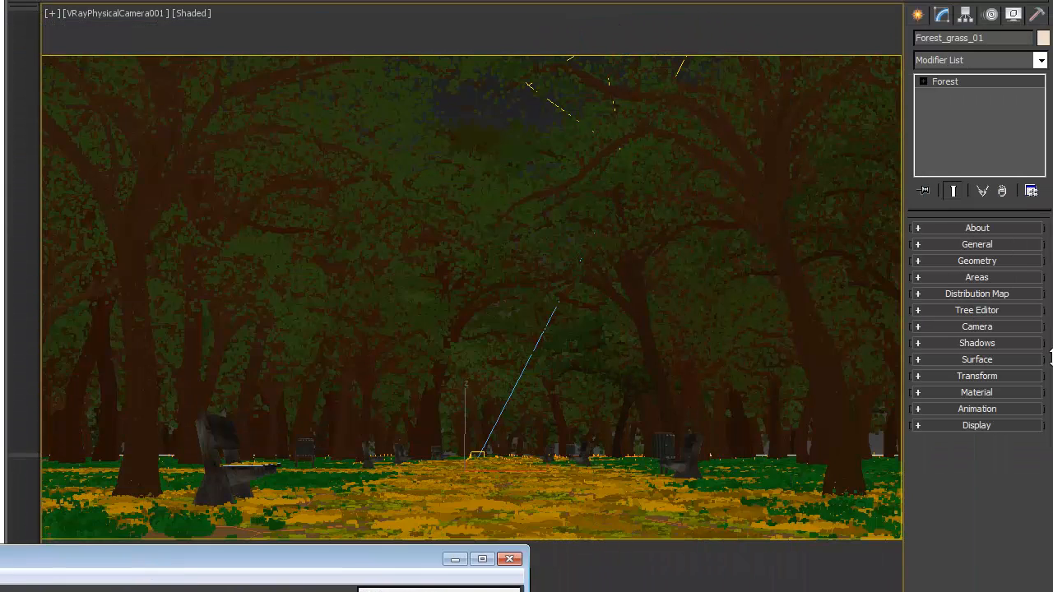
pyautogui.click(960, 391)
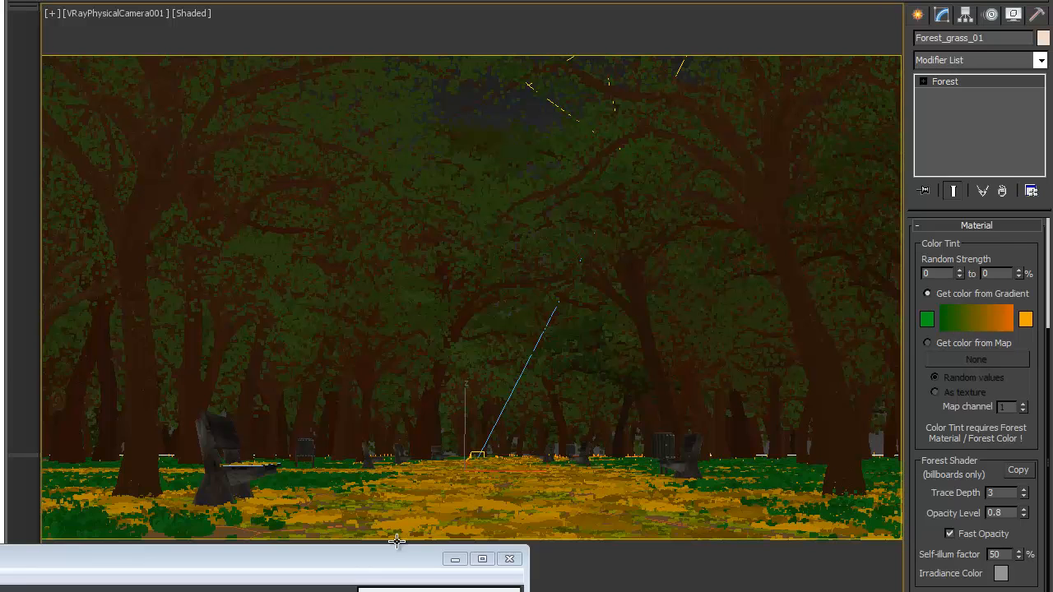
pyautogui.moveTo(383, 561); pyautogui.dragTo(404, 455)
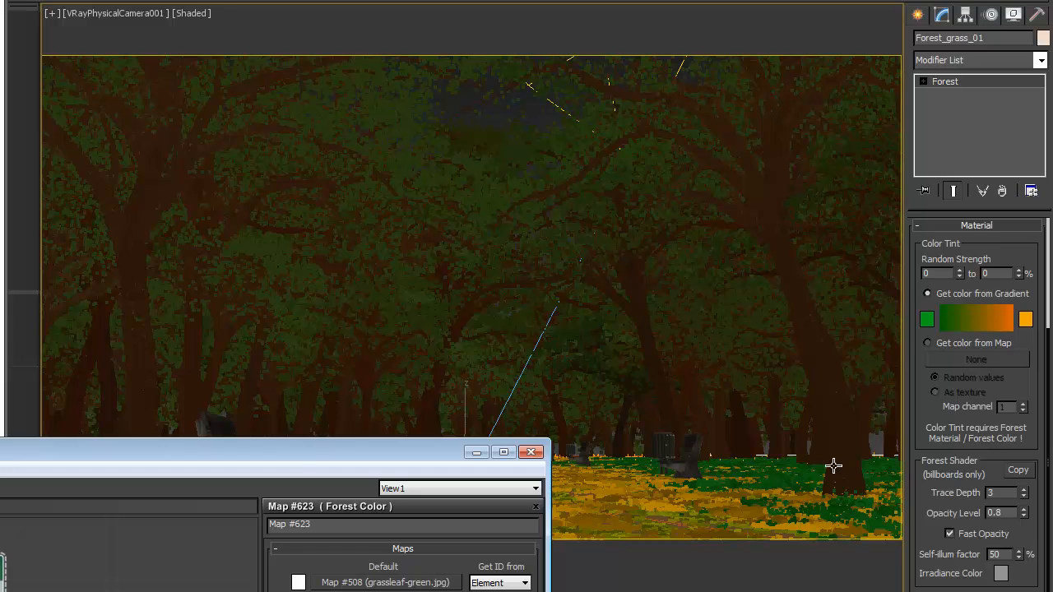
pyautogui.moveTo(293, 458); pyautogui.dragTo(649, 4)
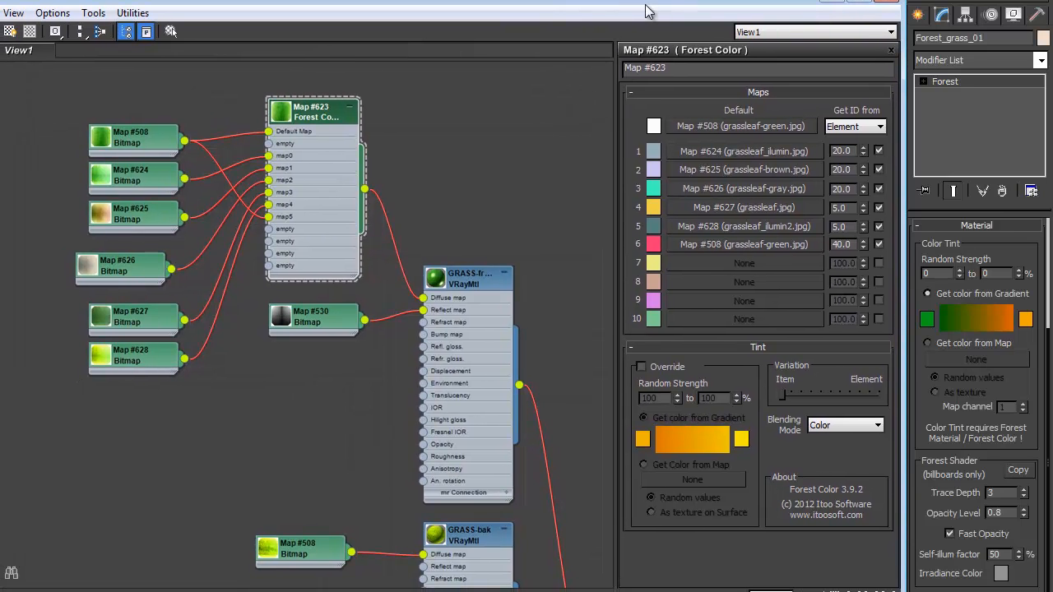
# - Enable the tint Override in the Forest Color map and set its Random Strength from 0 to 50%
pyautogui.moveTo(311, 115)
pyautogui.mouseDown()
pyautogui.moveTo(311, 128)
pyautogui.moveTo(312, 115)
pyautogui.moveTo(328, 122)
pyautogui.moveTo(329, 114)
pyautogui.mouseUp()
pyautogui.moveTo(340, 490)
pyautogui.mouseDown(button='middle')
pyautogui.moveTo(337, 451)
pyautogui.moveTo(327, 483)
pyautogui.mouseUp(button='middle')
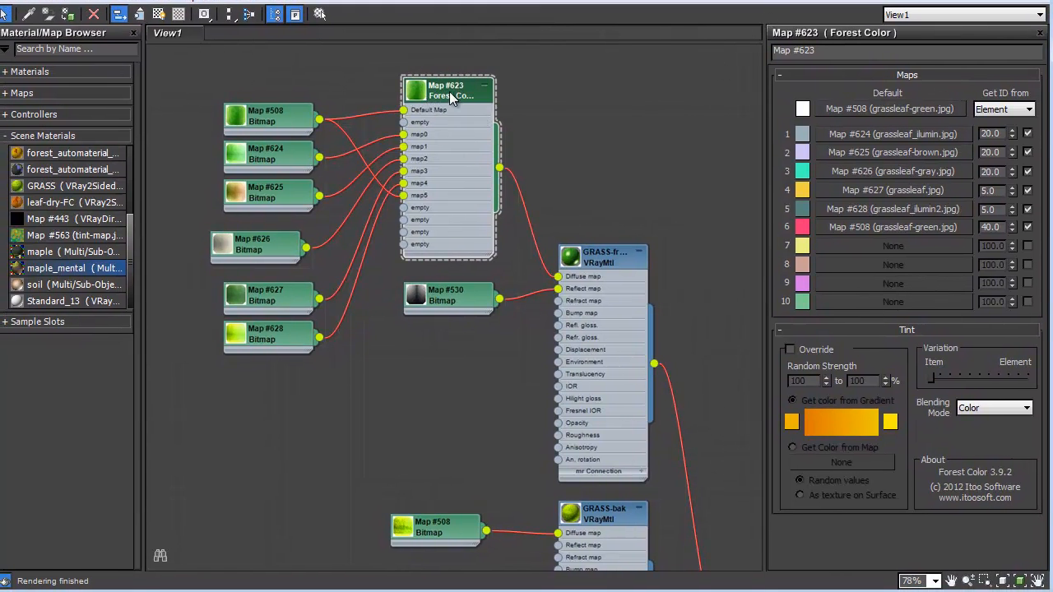
pyautogui.click(824, 352)
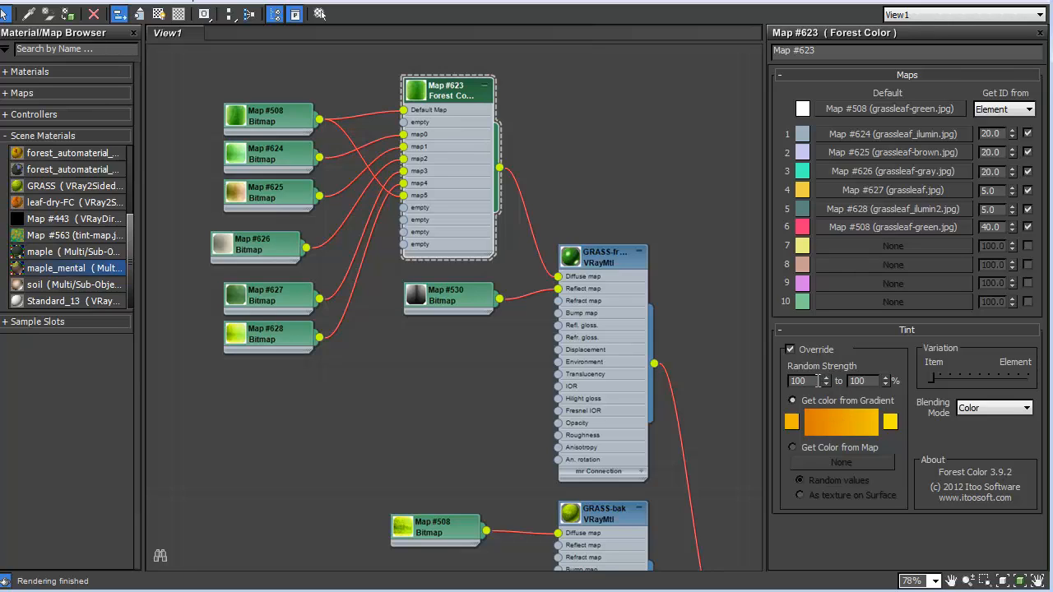
pyautogui.moveTo(818, 381); pyautogui.dragTo(754, 383)
pyautogui.write('0')
pyautogui.moveTo(878, 380); pyautogui.dragTo(851, 381)
pyautogui.write('50')
pyautogui.press('Return')
# - Turn the first tint gradient color green by setting its red value to 0
pyautogui.click(792, 423)
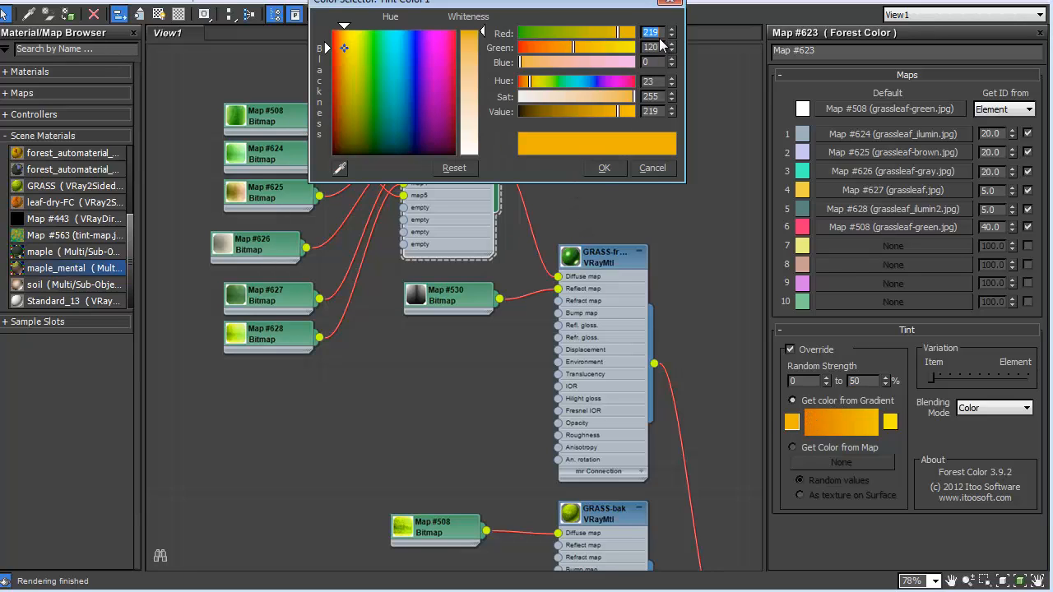
pyautogui.write('0')
pyautogui.press('Tab')
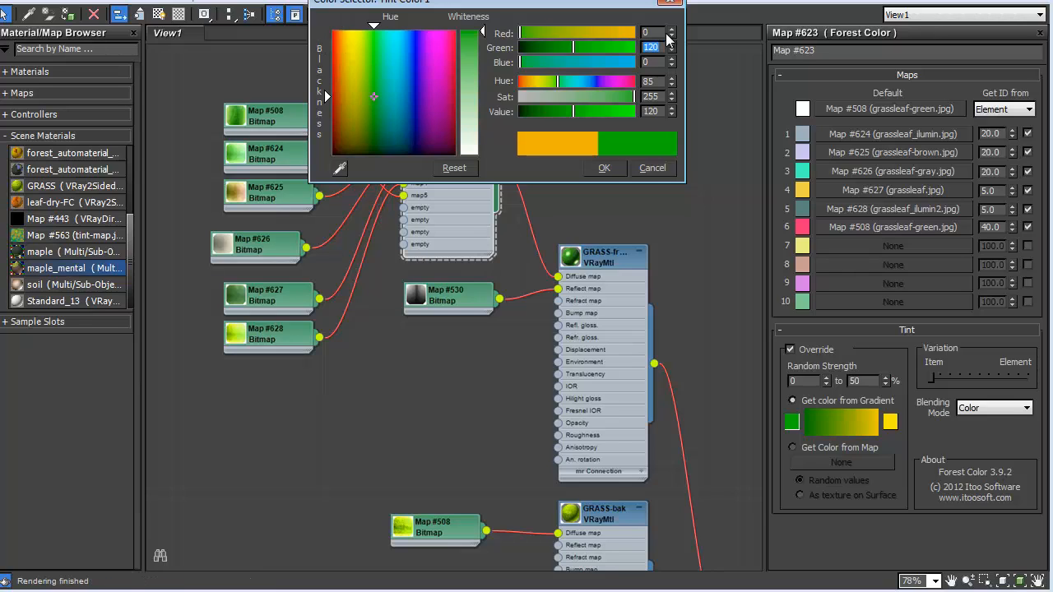
pyautogui.press('Tab')
pyautogui.click(602, 167)
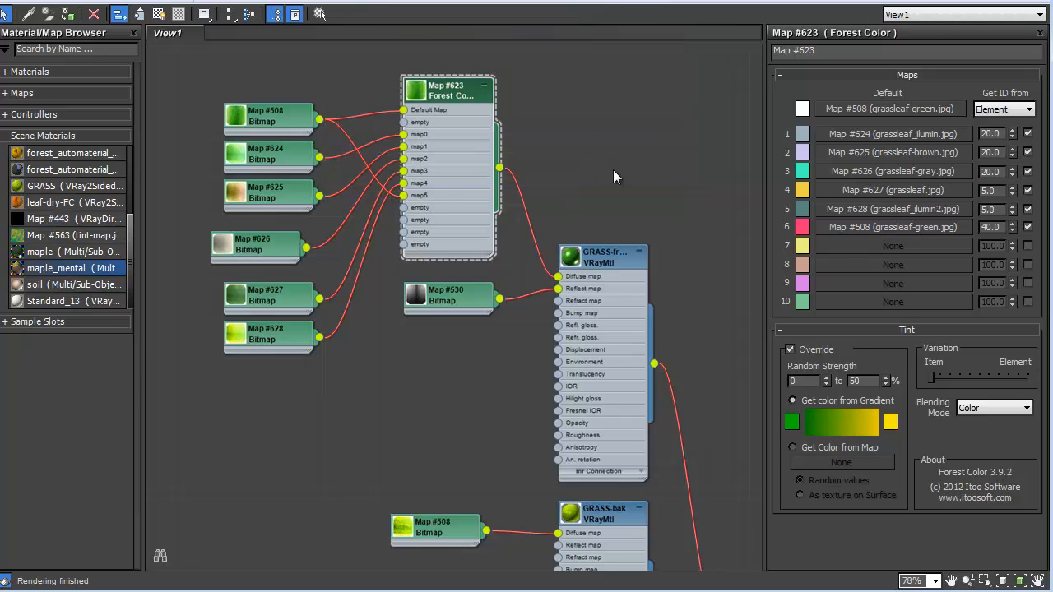
# - Turn the second tint gradient color orange by setting its red value to 255 and its green value to 119
pyautogui.click(895, 422)
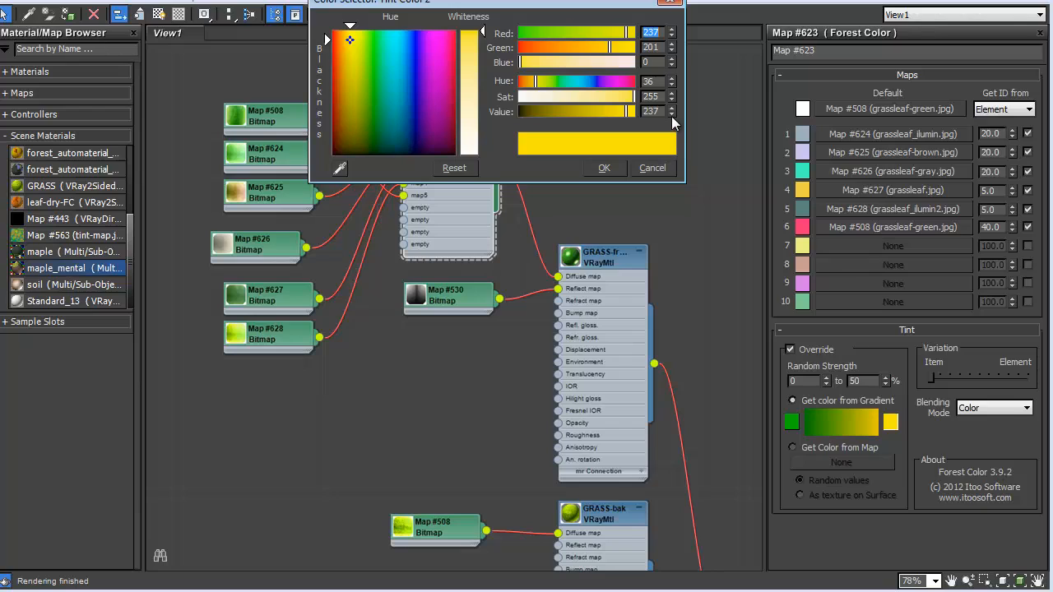
pyautogui.write('255')
pyautogui.press('Tab')
pyautogui.write('1')
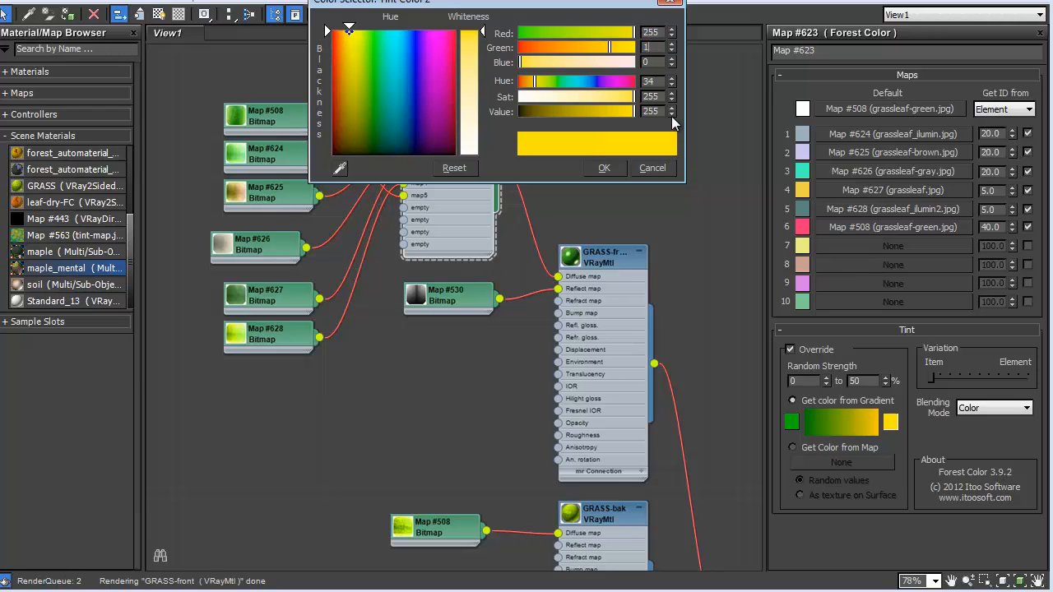
pyautogui.write('19')
pyautogui.press('Tab')
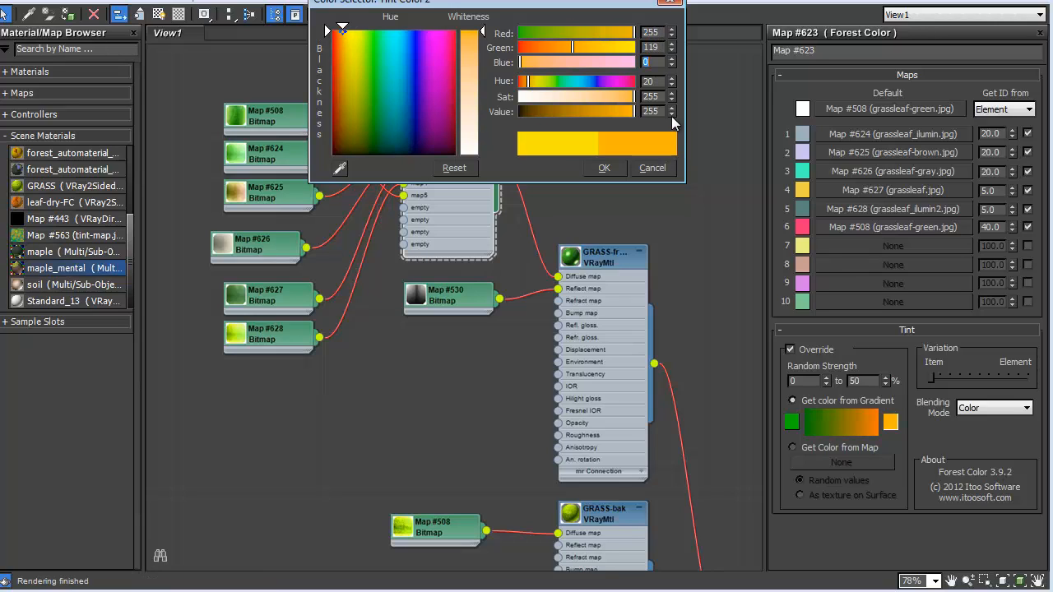
pyautogui.click(606, 171)
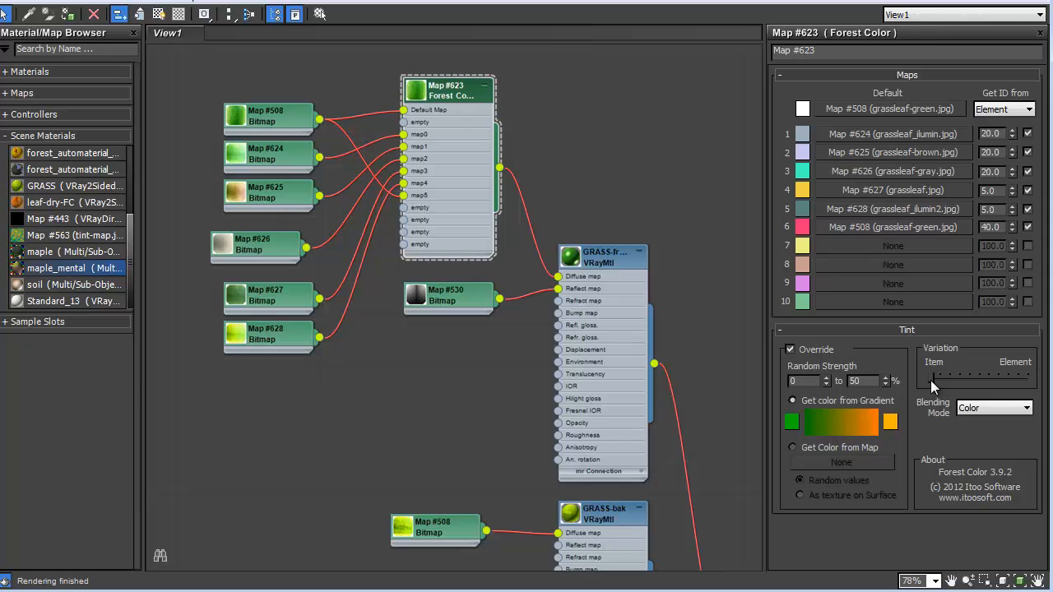
# - Keep the map ID source on Element and set the tint Variation about midway between Item and Element
pyautogui.click(1005, 110)
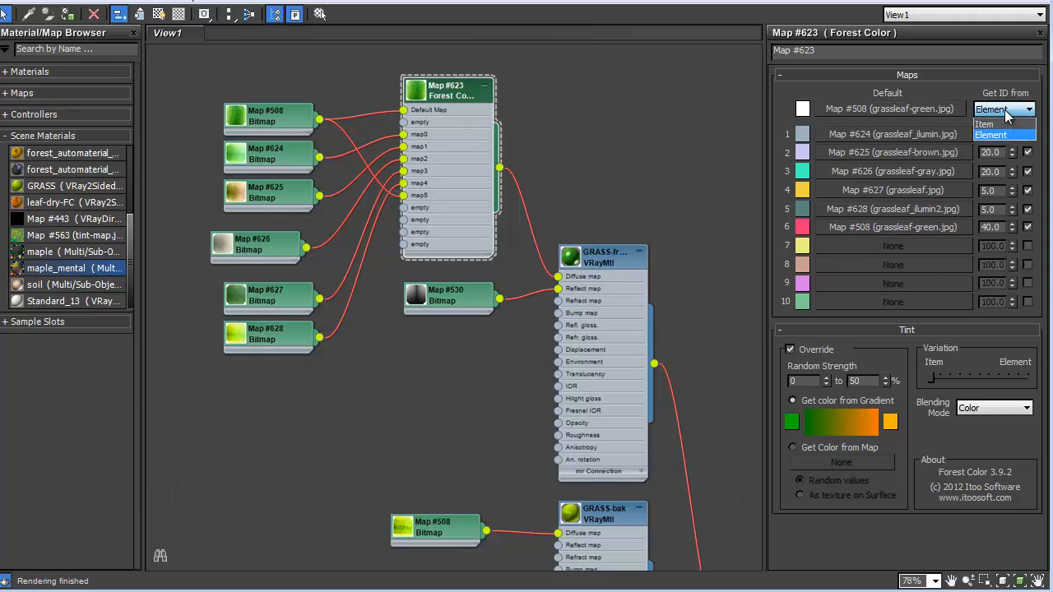
pyautogui.click(991, 134)
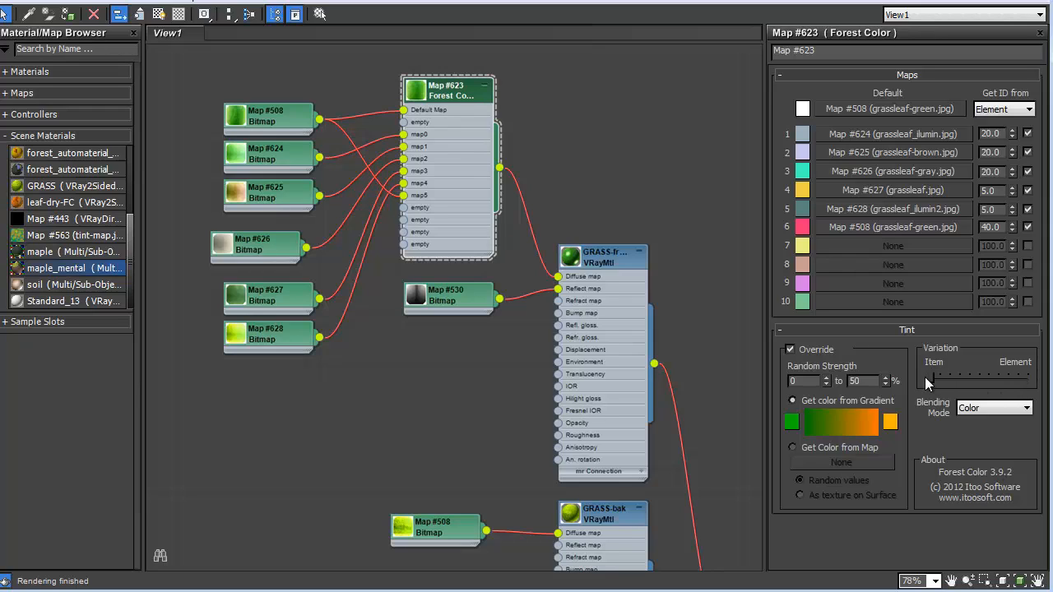
pyautogui.moveTo(931, 379); pyautogui.dragTo(982, 377)
# - Make room beside the GRASS-bak material's diffuse bitmap and add a new Forest Color map between the two nodes
pyautogui.moveTo(713, 406); pyautogui.dragTo(673, 231, button='middle')
pyautogui.moveTo(369, 238); pyautogui.dragTo(303, 209)
pyautogui.moveTo(304, 209); pyautogui.dragTo(359, 365, button='middle')
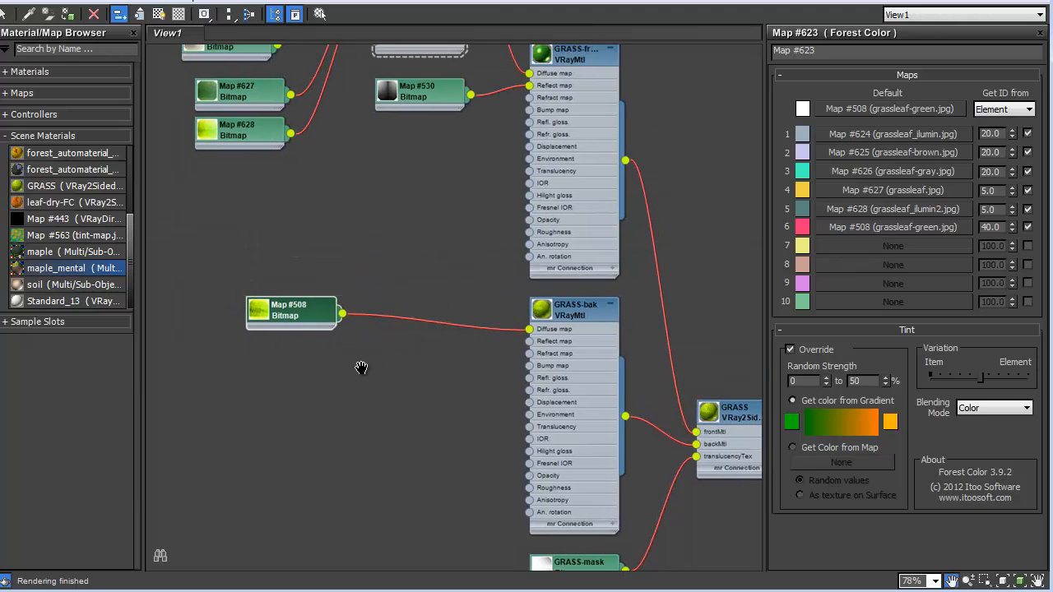
pyautogui.rightClick(419, 261)
pyautogui.moveTo(471, 291)
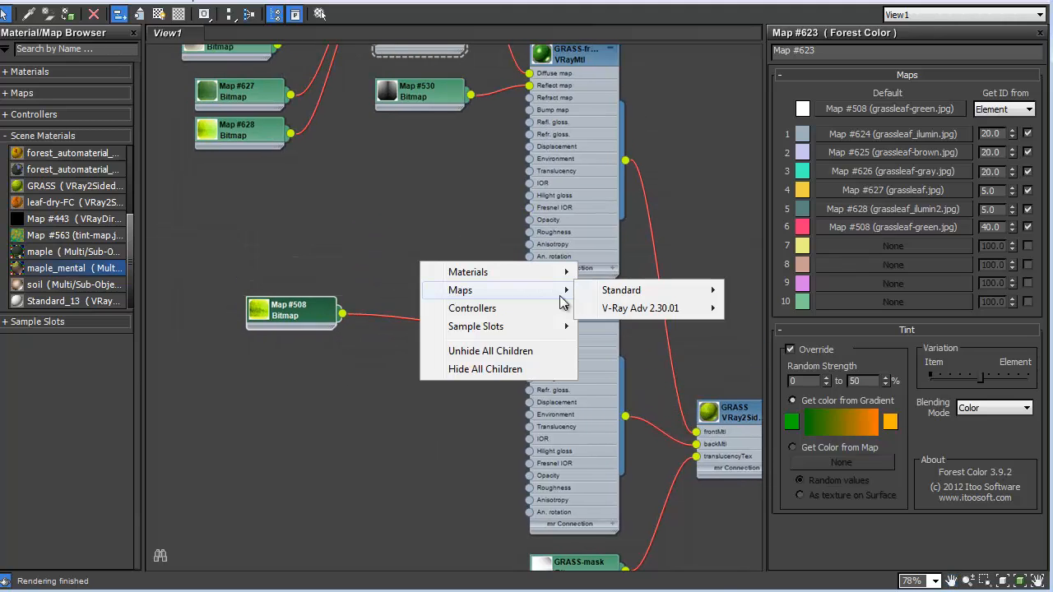
pyautogui.moveTo(628, 296)
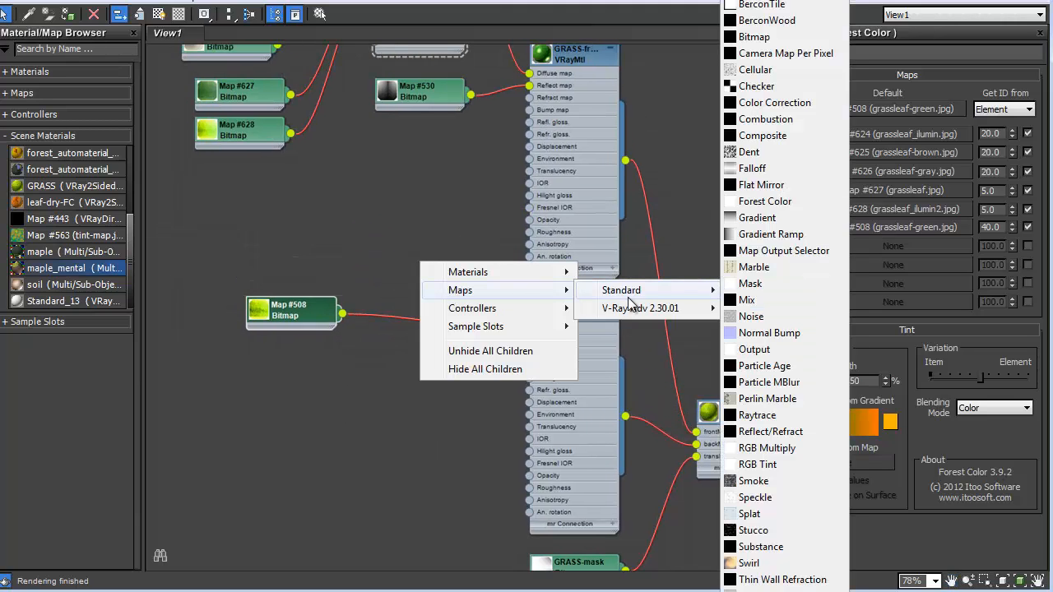
pyautogui.click(765, 201)
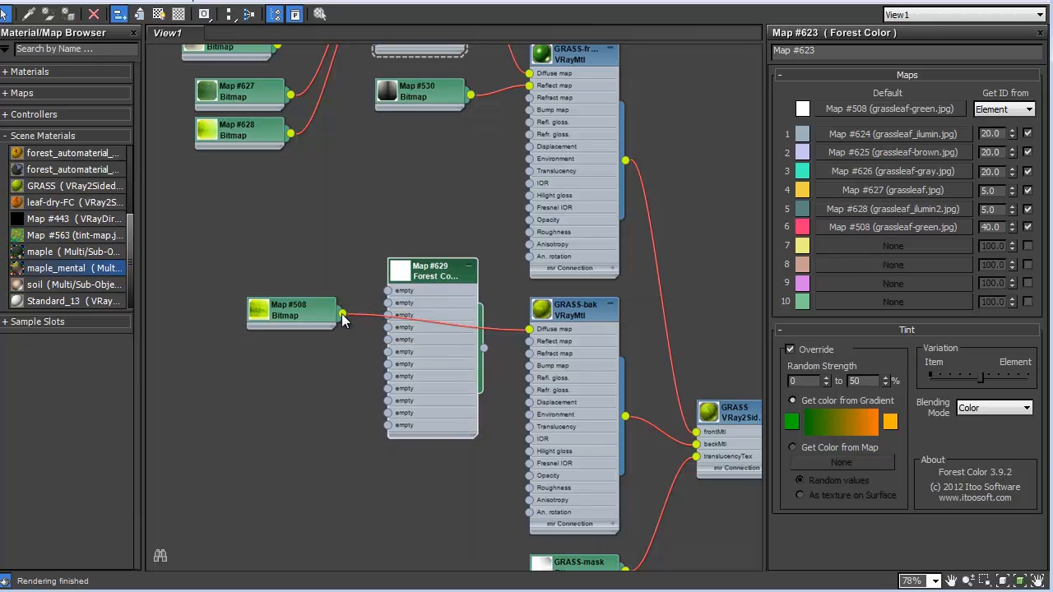
# - Wire the bitmap through the new Forest Color map's Default Map into the GRASS-bak Diffuse map and tidy the nodes
pyautogui.moveTo(341, 313); pyautogui.dragTo(387, 291)
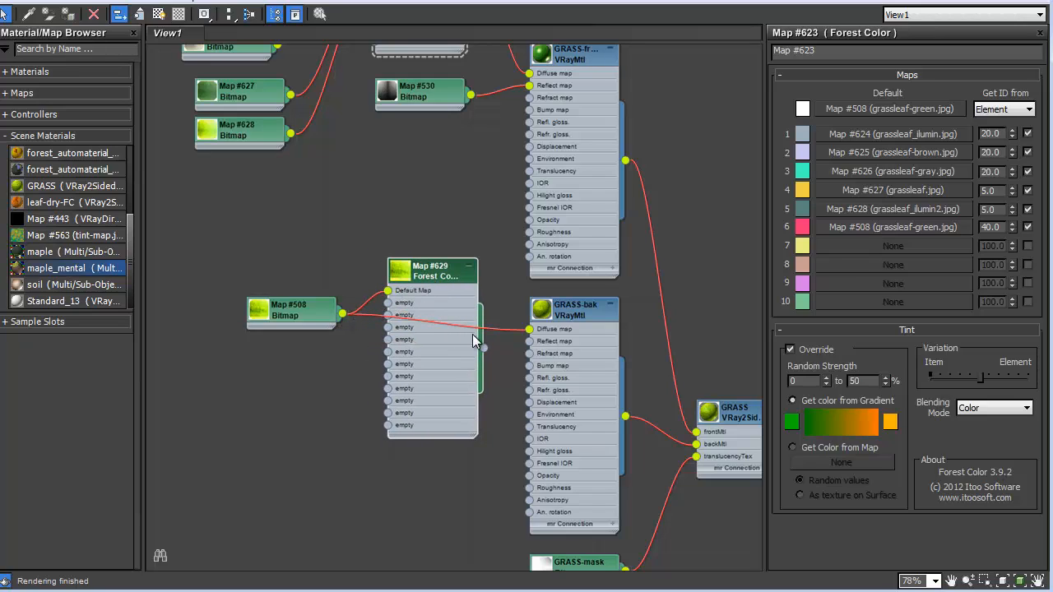
pyautogui.moveTo(481, 346); pyautogui.dragTo(532, 330)
pyautogui.moveTo(419, 276); pyautogui.dragTo(445, 316)
pyautogui.moveTo(276, 361); pyautogui.dragTo(261, 335)
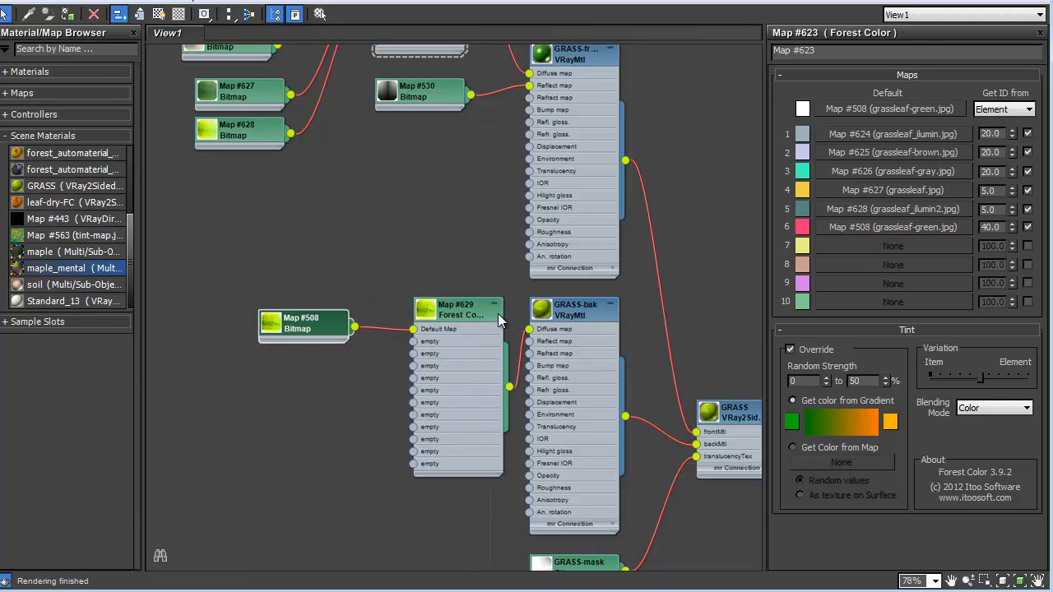
pyautogui.moveTo(450, 306); pyautogui.dragTo(412, 296)
pyautogui.click(285, 310)
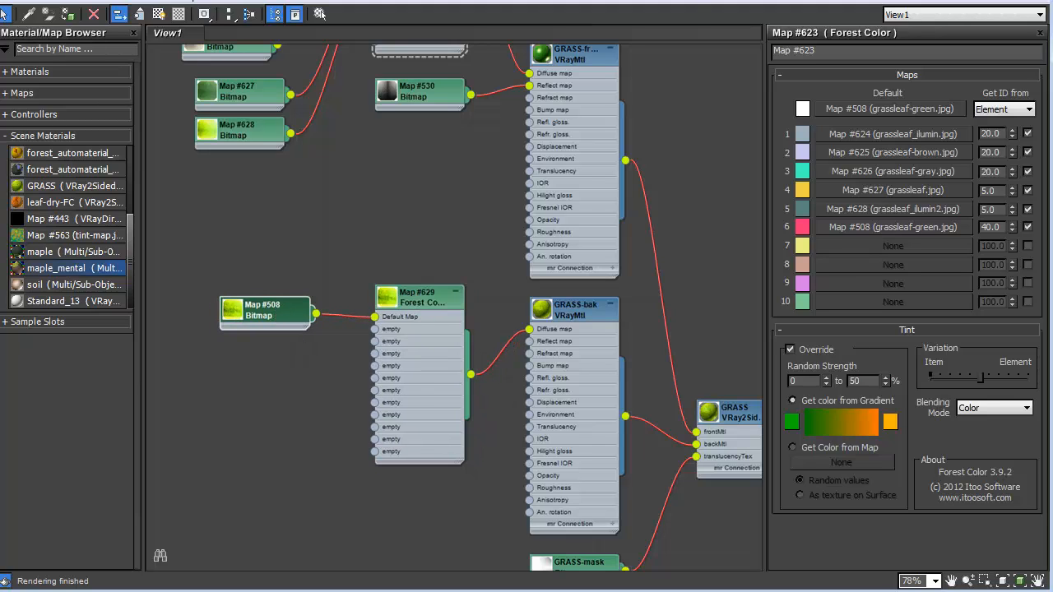
# - Bring the grassleaf_ilumin image from the texture folder into the node view and connect it to the new Forest Color's map0 input
pyautogui.hotkey('alt', 'Tab')
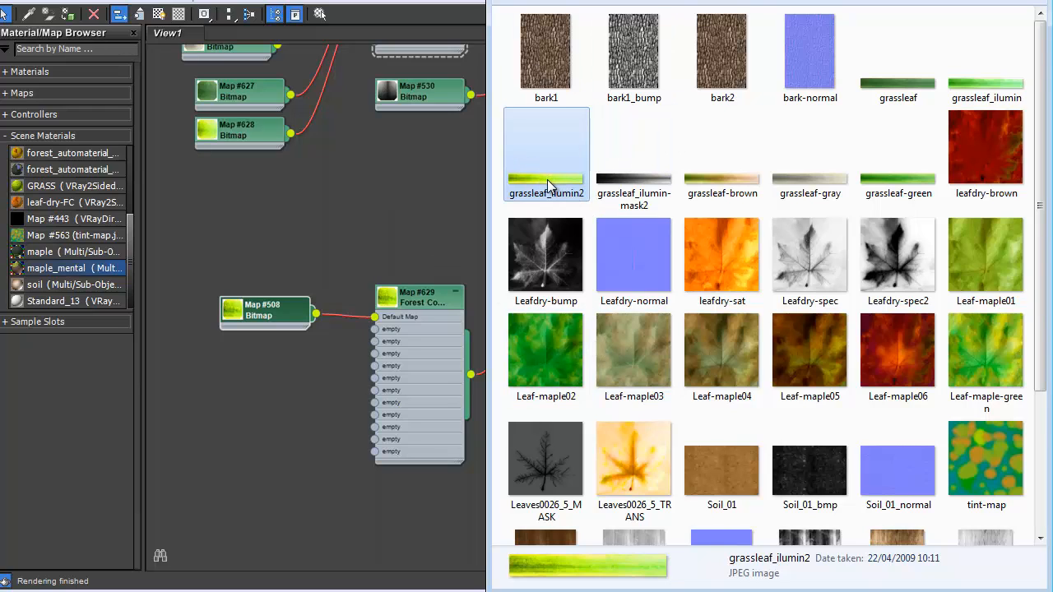
pyautogui.moveTo(544, 178); pyautogui.dragTo(309, 368)
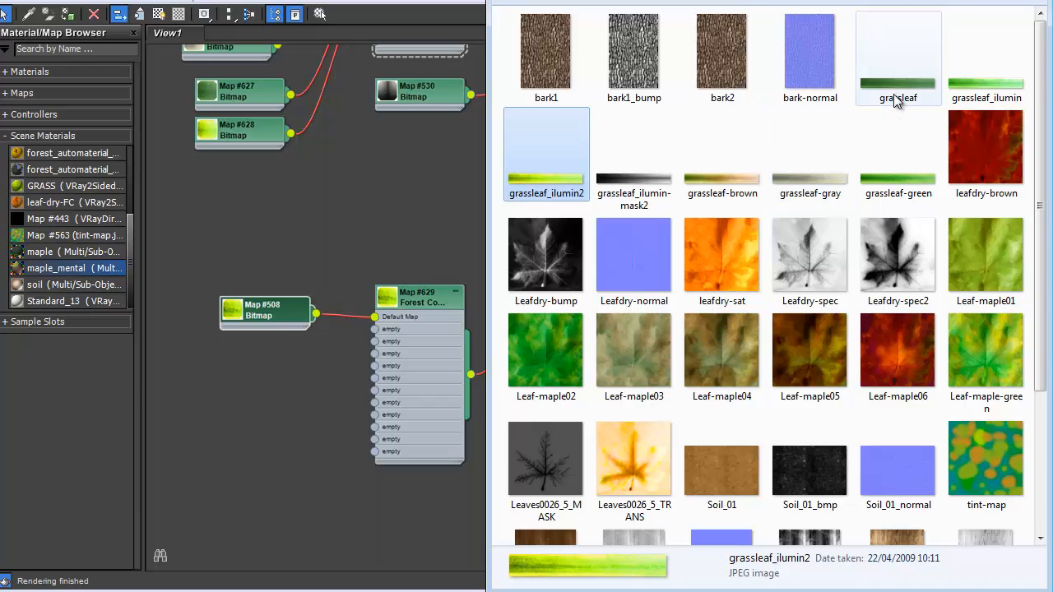
pyautogui.click(1025, 89)
pyautogui.moveTo(791, 193); pyautogui.dragTo(255, 358)
pyautogui.click(258, 362)
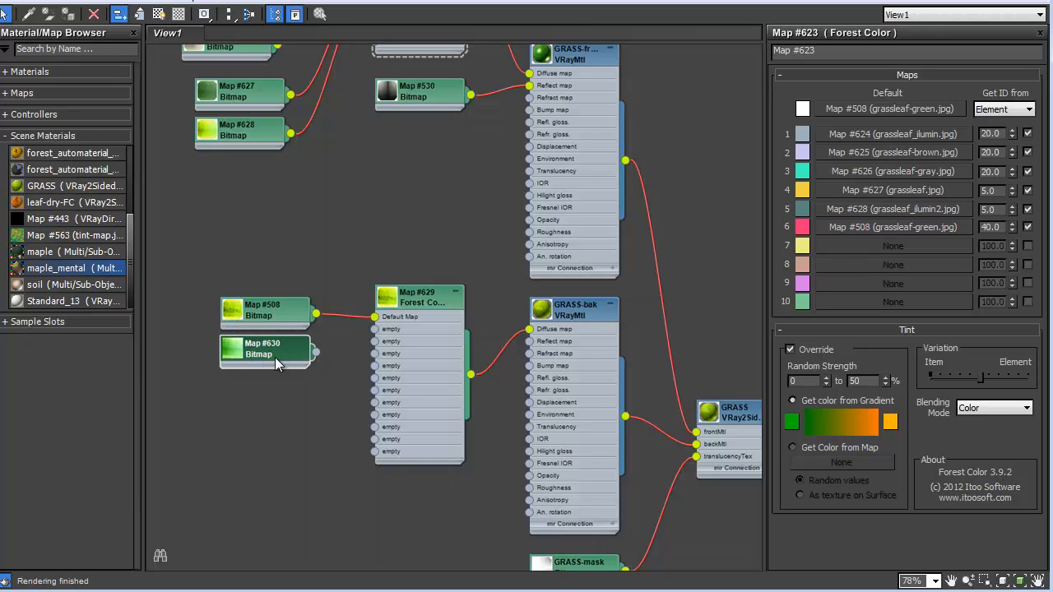
pyautogui.moveTo(316, 352); pyautogui.dragTo(376, 346)
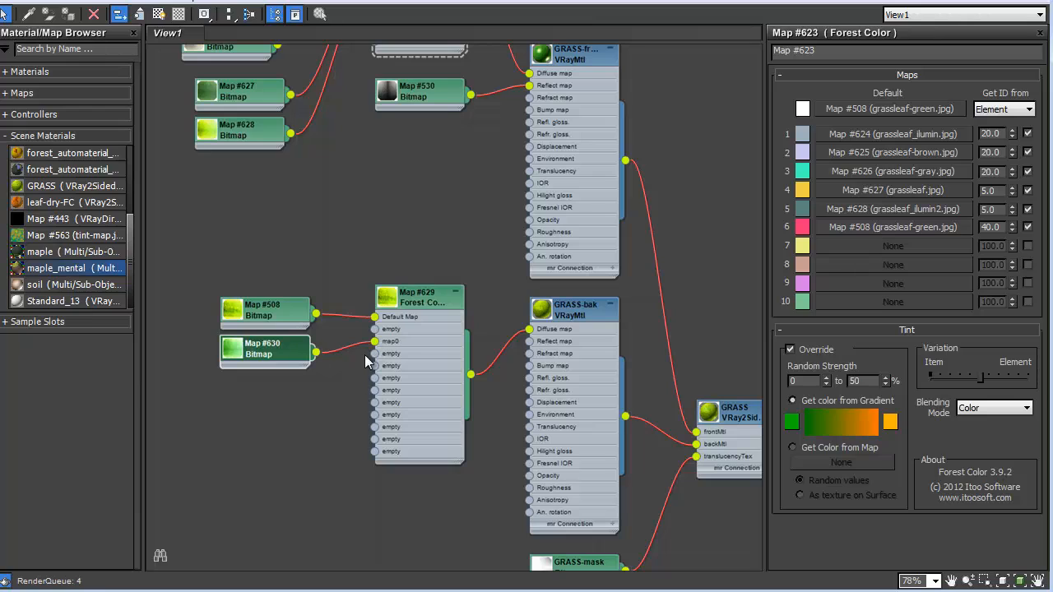
# - Enable grassleaf_ilumin in slot 1 of the new Forest Color map, and connect and enable grassleaf_ilumin2 in slot 2
pyautogui.doubleClick(417, 299)
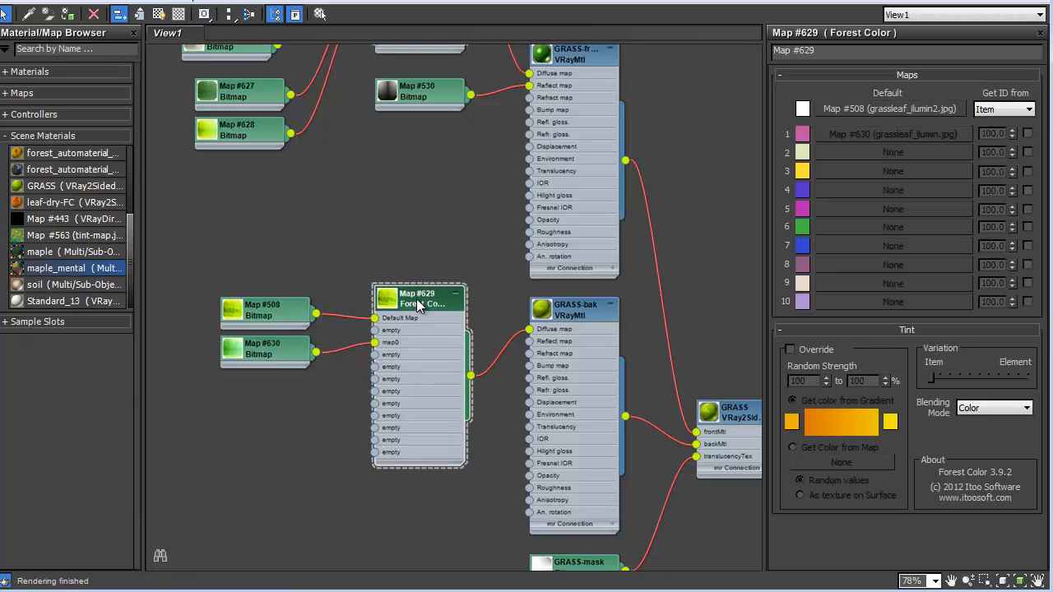
pyautogui.click(1028, 134)
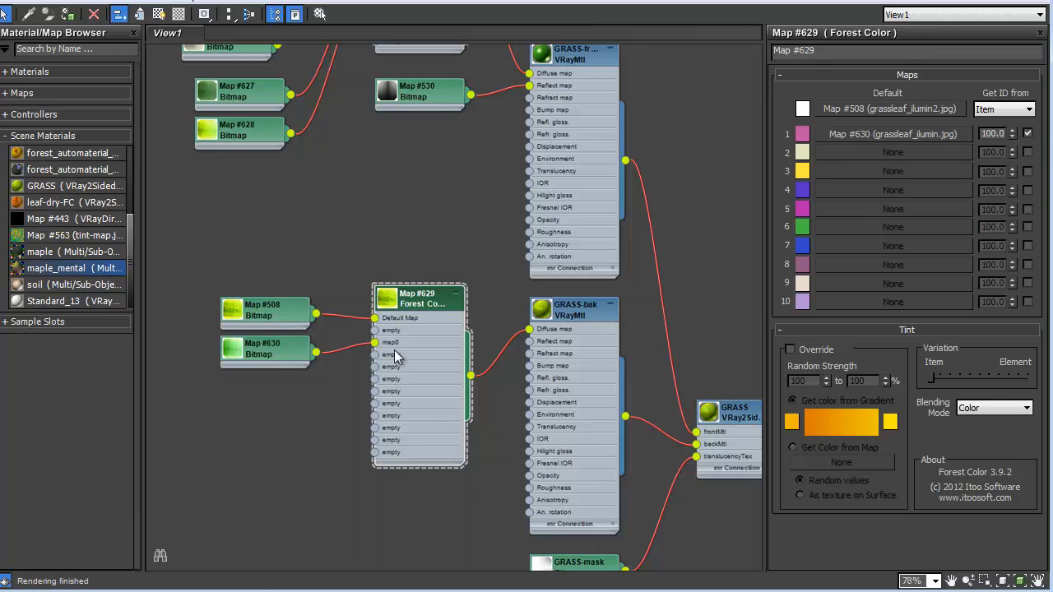
pyautogui.moveTo(304, 317); pyautogui.dragTo(374, 355)
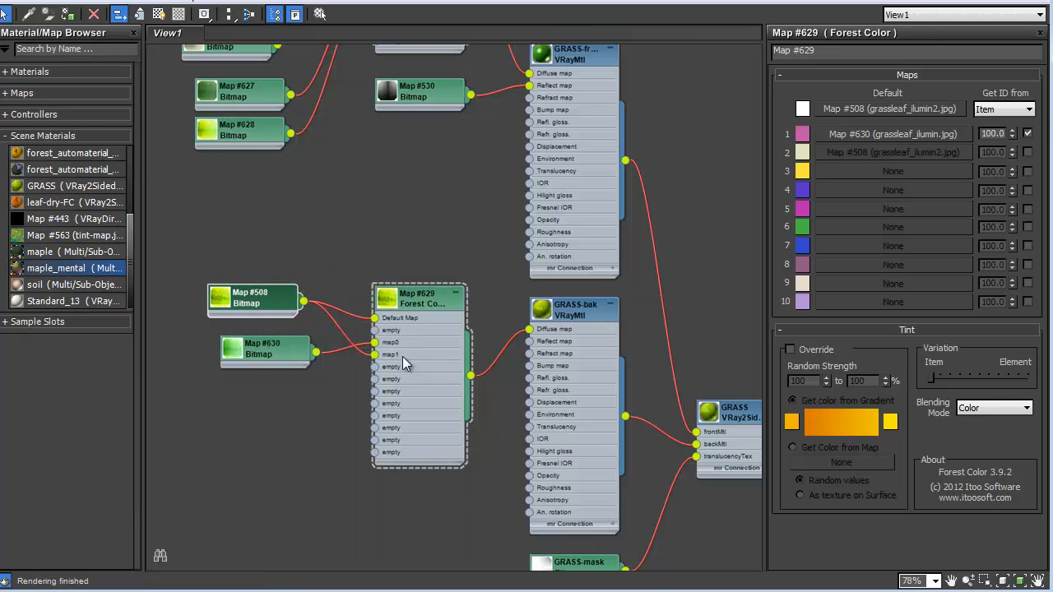
pyautogui.click(1028, 152)
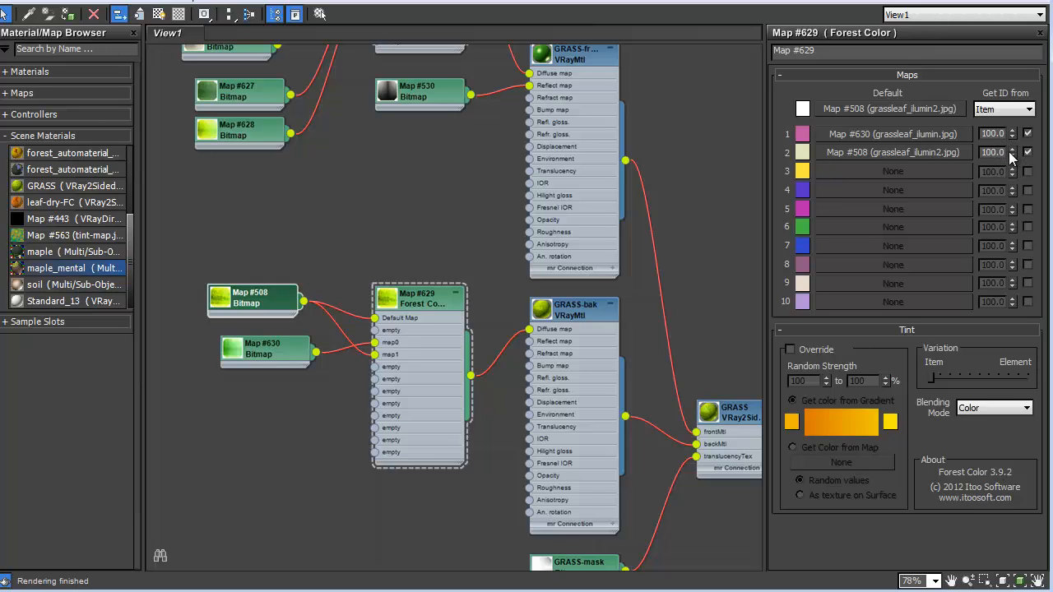
# - Set the probability of grassleaf_ilumin2 to 5 and of grassleaf_ilumin to 20, and reposition the Forest Color node
pyautogui.doubleClick(994, 152)
pyautogui.write('5')
pyautogui.press('Return')
pyautogui.doubleClick(993, 133)
pyautogui.write('20')
pyautogui.press('Return')
pyautogui.click(442, 297)
pyautogui.moveTo(422, 297); pyautogui.dragTo(414, 253)
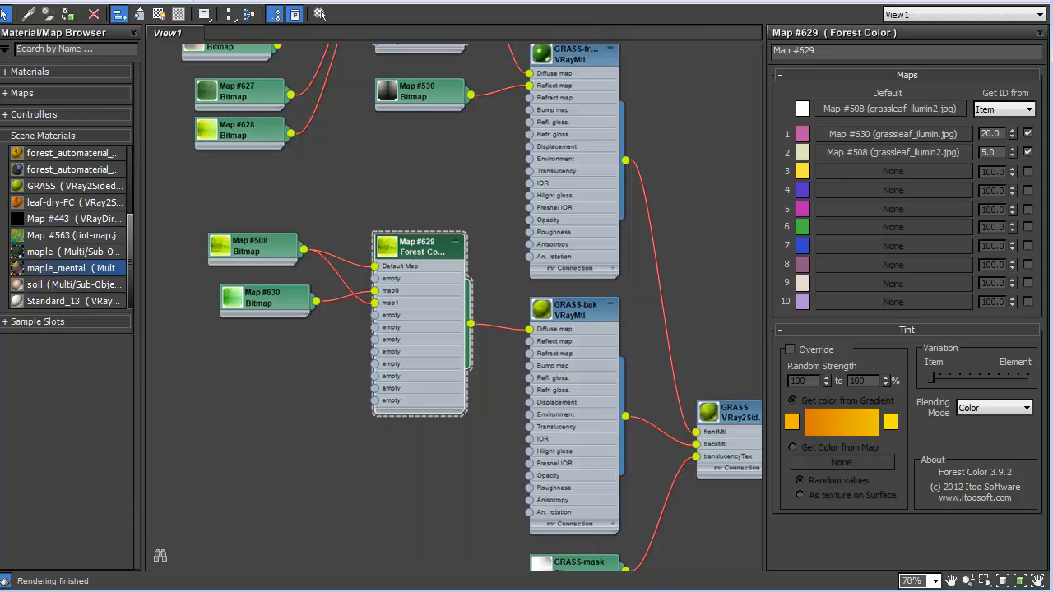
# - Close the Material Editor, render the scene with V-Ray, and compare the grass result in the frame buffer
pyautogui.moveTo(741, 0); pyautogui.dragTo(642, 13)
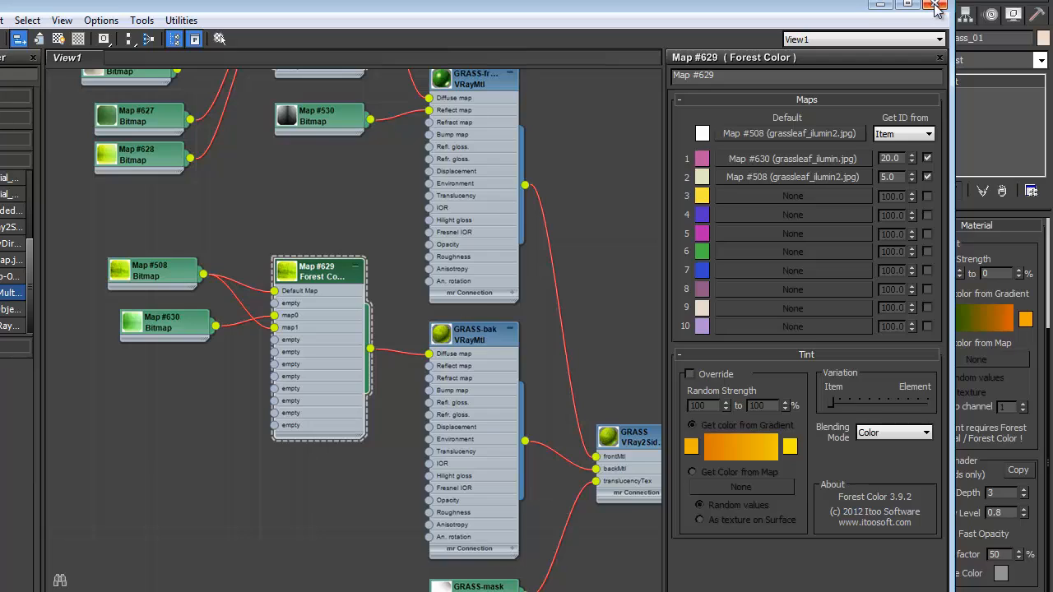
pyautogui.click(939, 6)
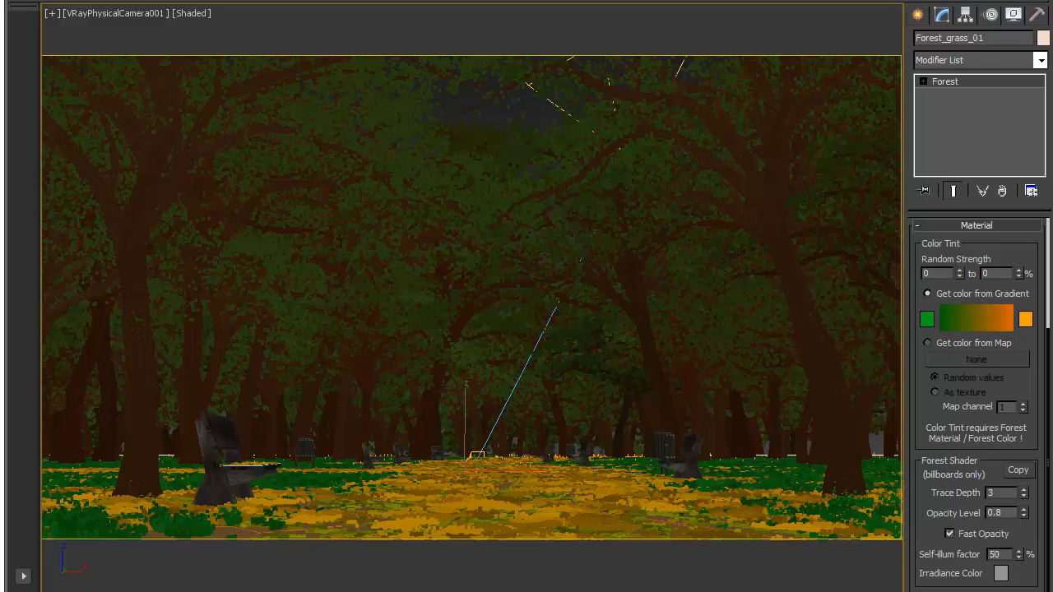
pyautogui.press('F10')
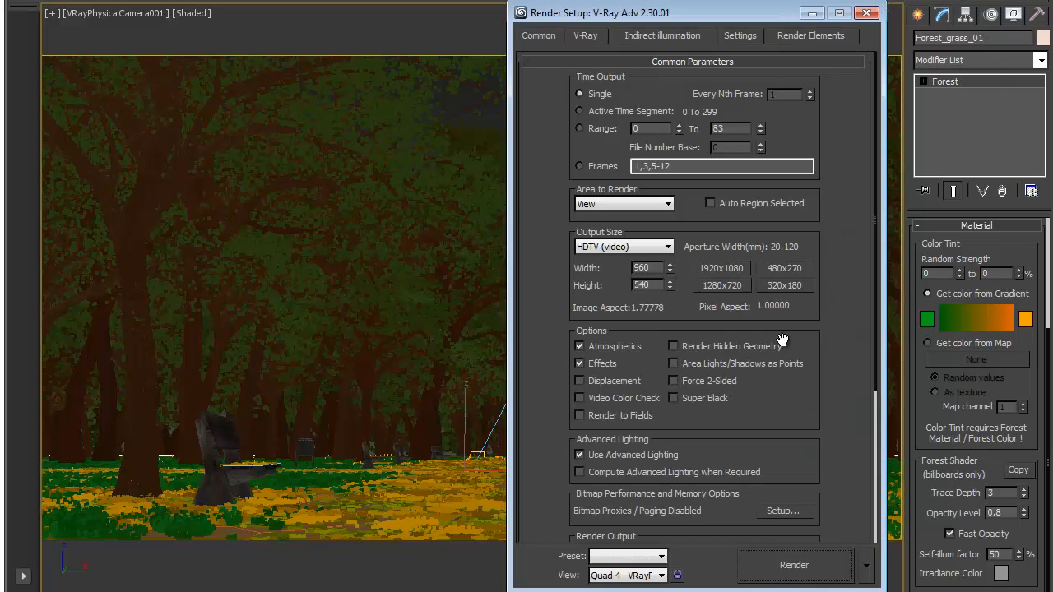
pyautogui.click(794, 565)
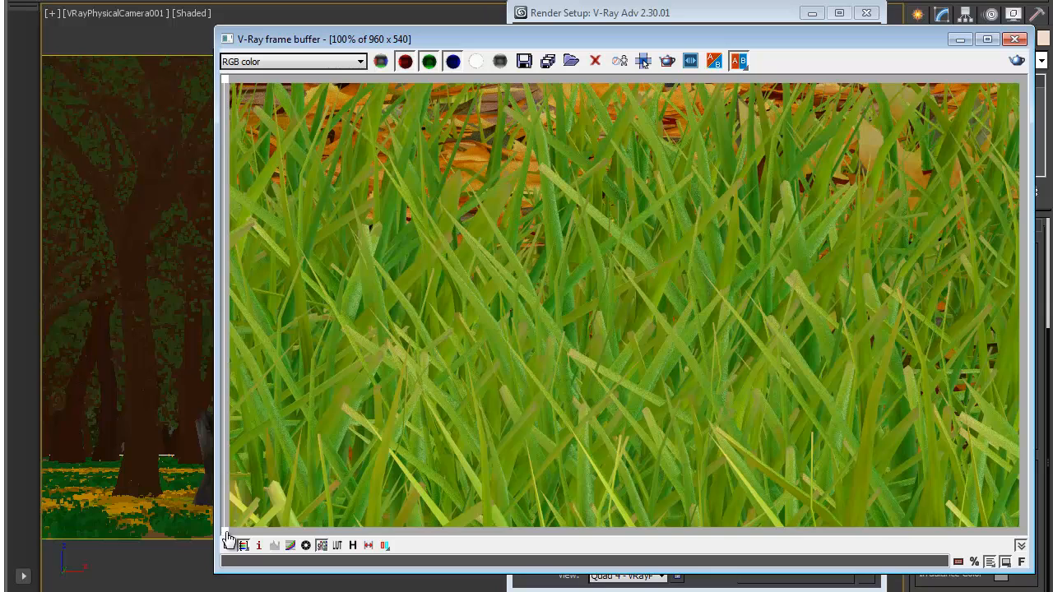
pyautogui.moveTo(229, 539); pyautogui.dragTo(241, 499)
pyautogui.moveTo(398, 495); pyautogui.dragTo(802, 514)
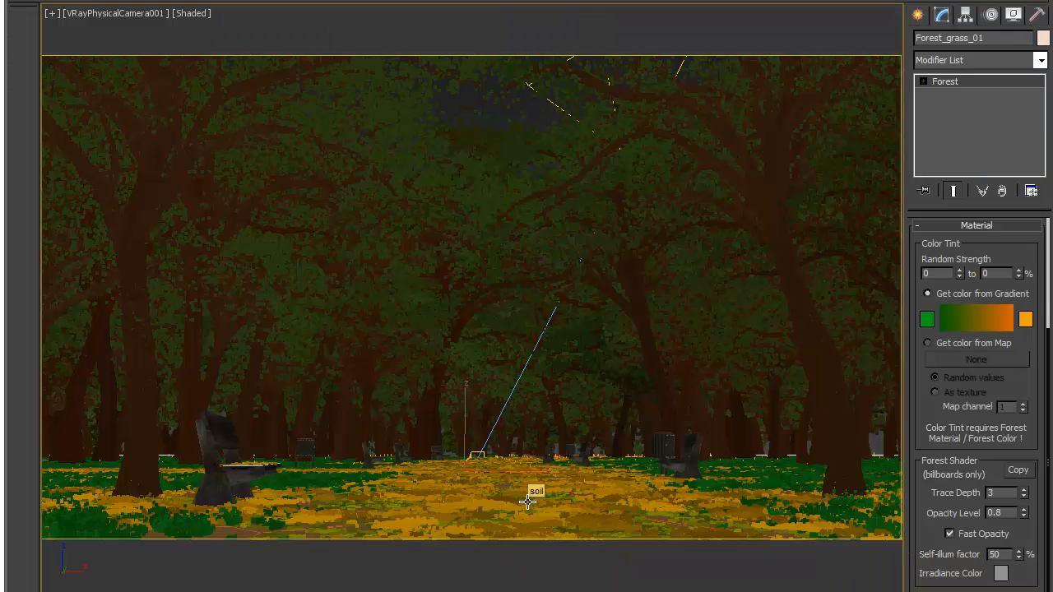
# - Reopen the Material Editor and clear all grass material nodes from View1
pyautogui.click(533, 428)
pyautogui.press('m')
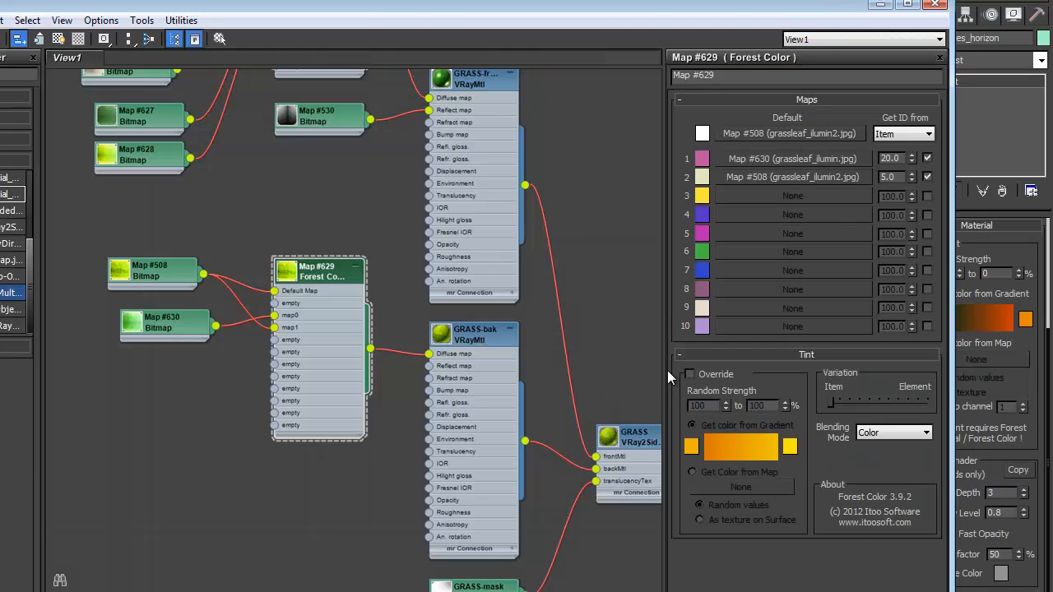
pyautogui.moveTo(447, 7); pyautogui.dragTo(555, 0)
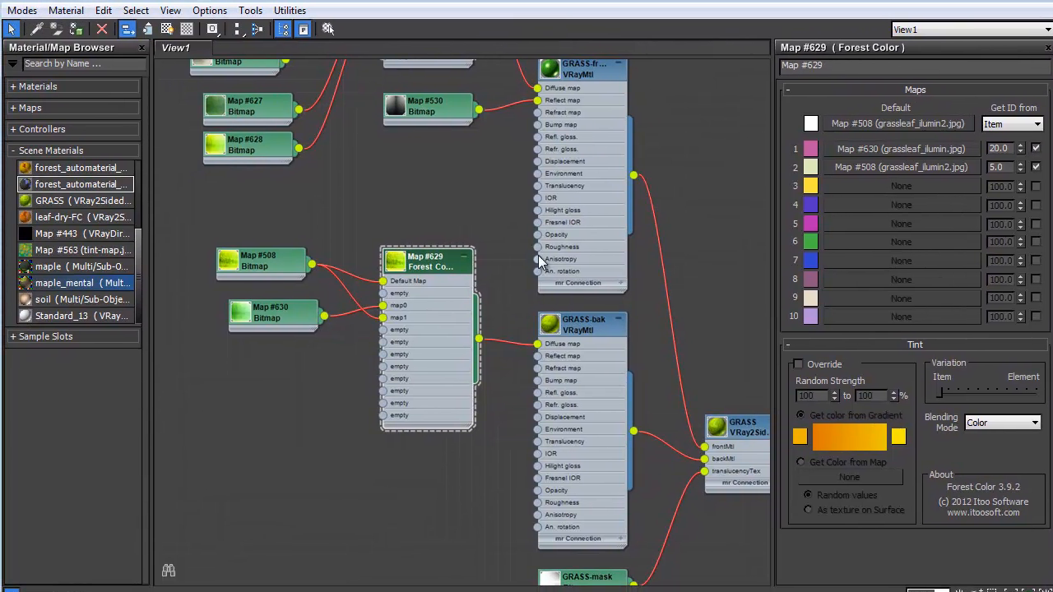
pyautogui.scroll(-5, 541, 262)
pyautogui.moveTo(649, 450); pyautogui.dragTo(333, 75)
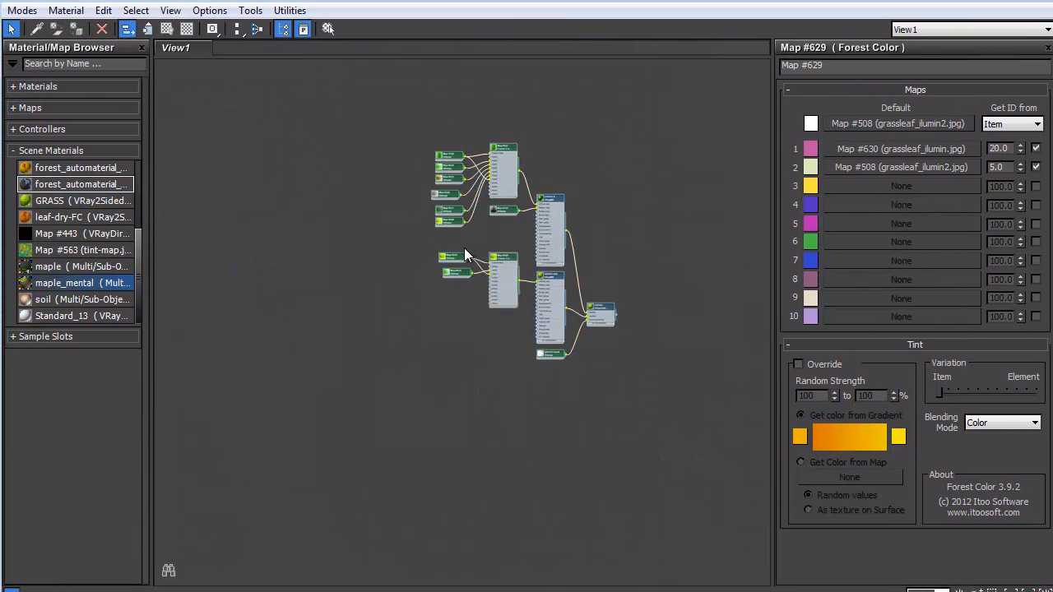
pyautogui.press('Delete')
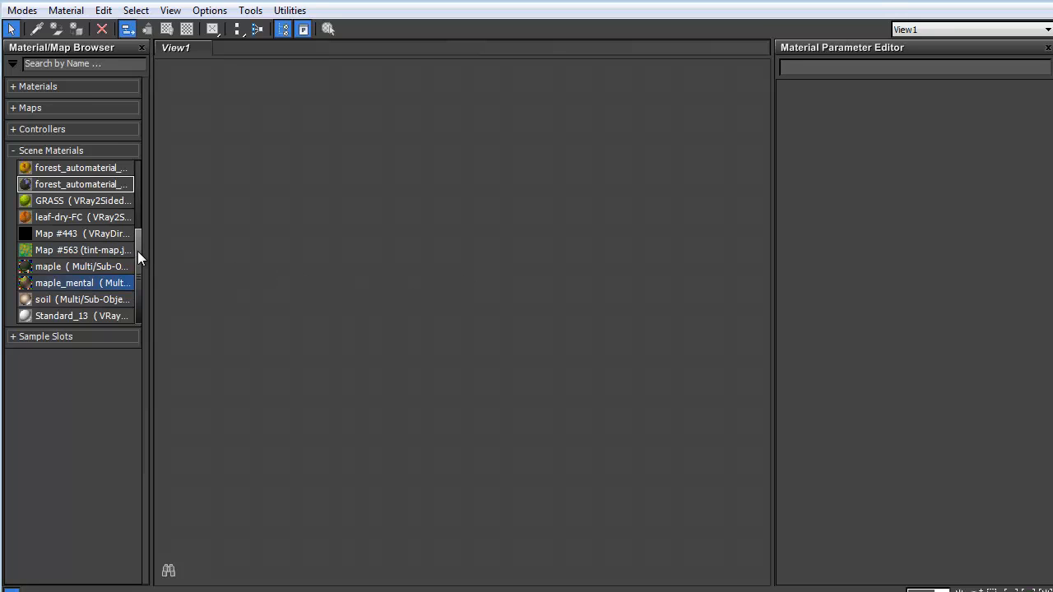
# - Load the leaf-dry-FC scene material into View1 as an instance and frame its node tree
pyautogui.moveTo(137, 251); pyautogui.dragTo(138, 241)
pyautogui.click(105, 236)
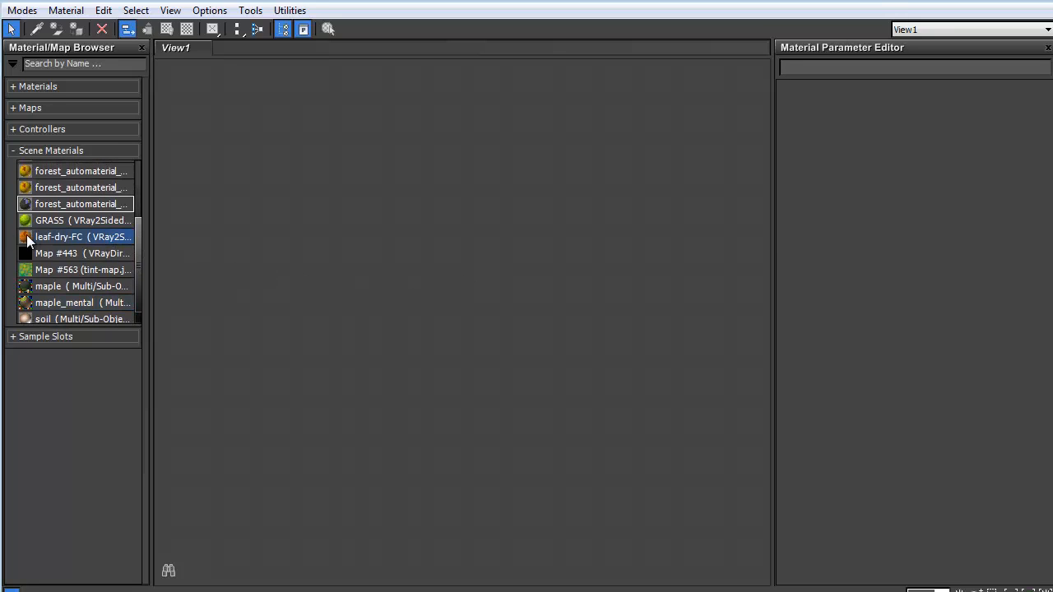
pyautogui.moveTo(580, 271); pyautogui.dragTo(568, 272)
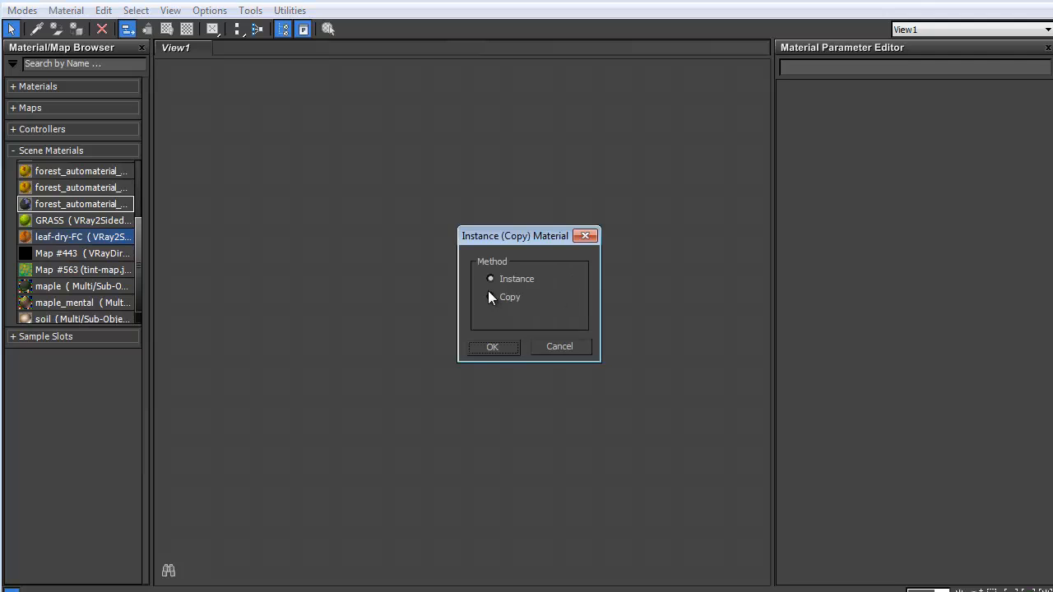
pyautogui.click(499, 346)
pyautogui.moveTo(489, 269); pyautogui.dragTo(502, 367, button='middle')
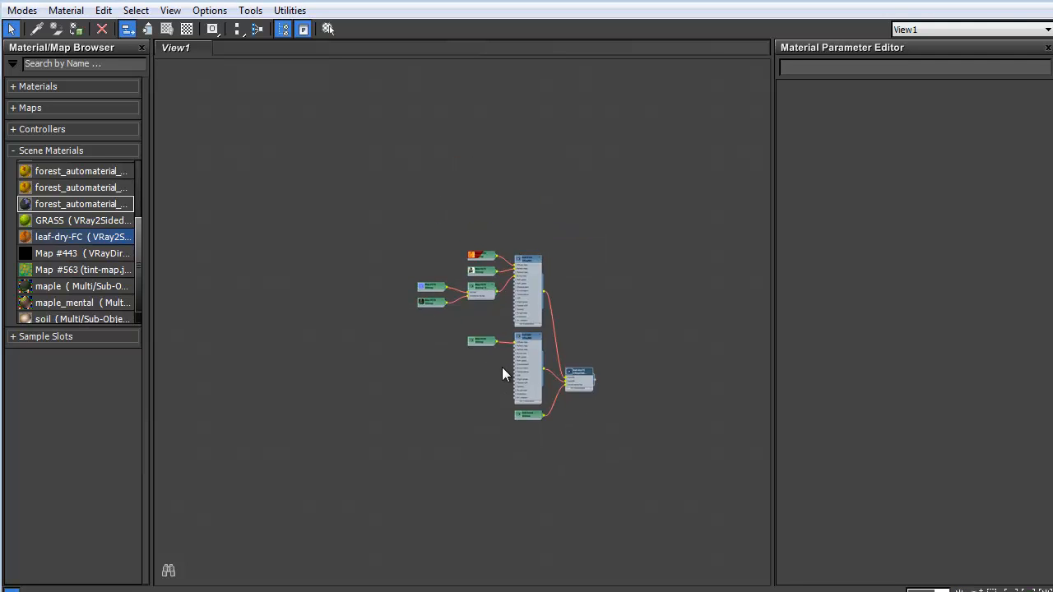
pyautogui.scroll(5, 504, 365)
pyautogui.moveTo(504, 226); pyautogui.dragTo(451, 263, button='middle')
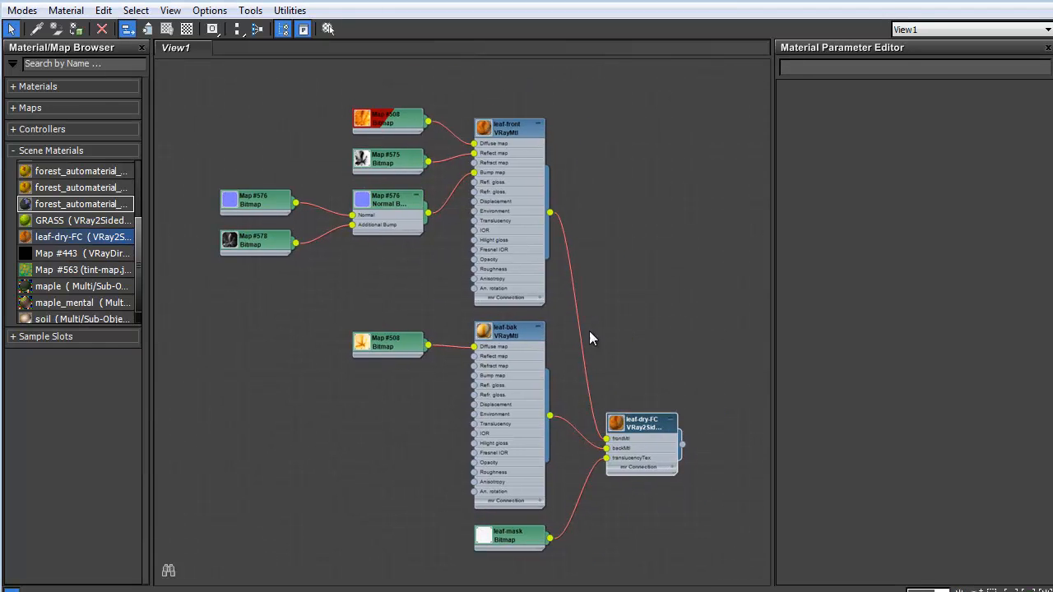
pyautogui.moveTo(609, 300); pyautogui.dragTo(601, 301, button='middle')
pyautogui.moveTo(643, 429); pyautogui.dragTo(656, 428)
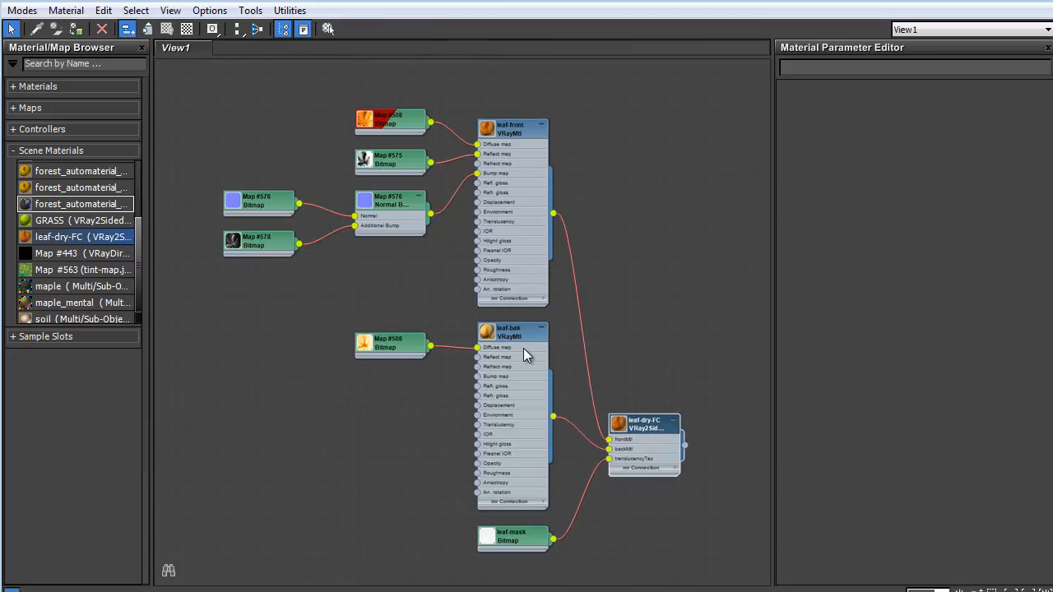
pyautogui.moveTo(519, 337)
pyautogui.mouseDown()
pyautogui.moveTo(508, 335)
pyautogui.moveTo(520, 337)
pyautogui.mouseUp()
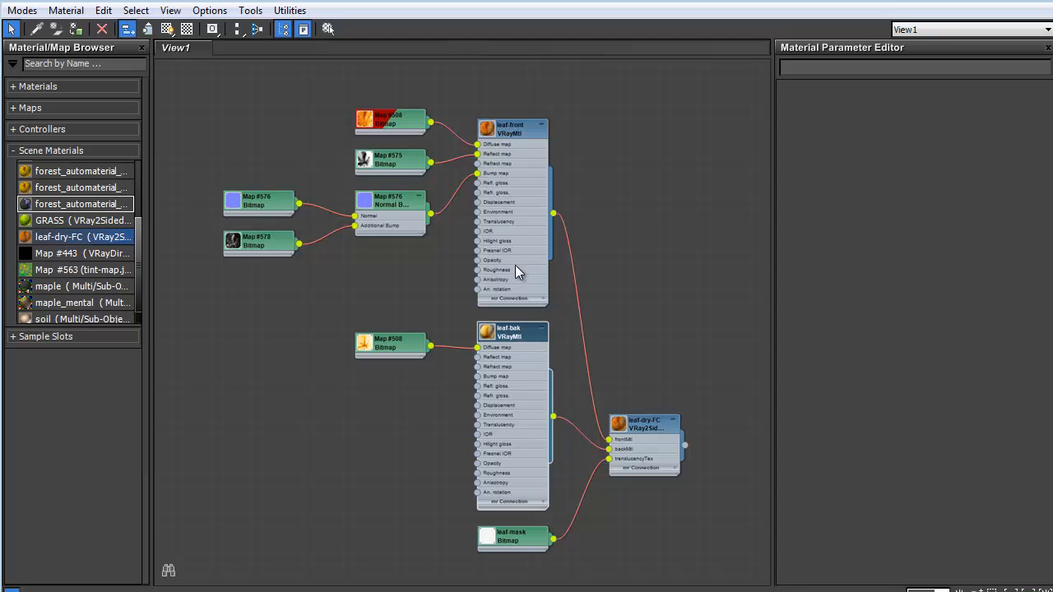
pyautogui.moveTo(518, 131); pyautogui.dragTo(518, 128)
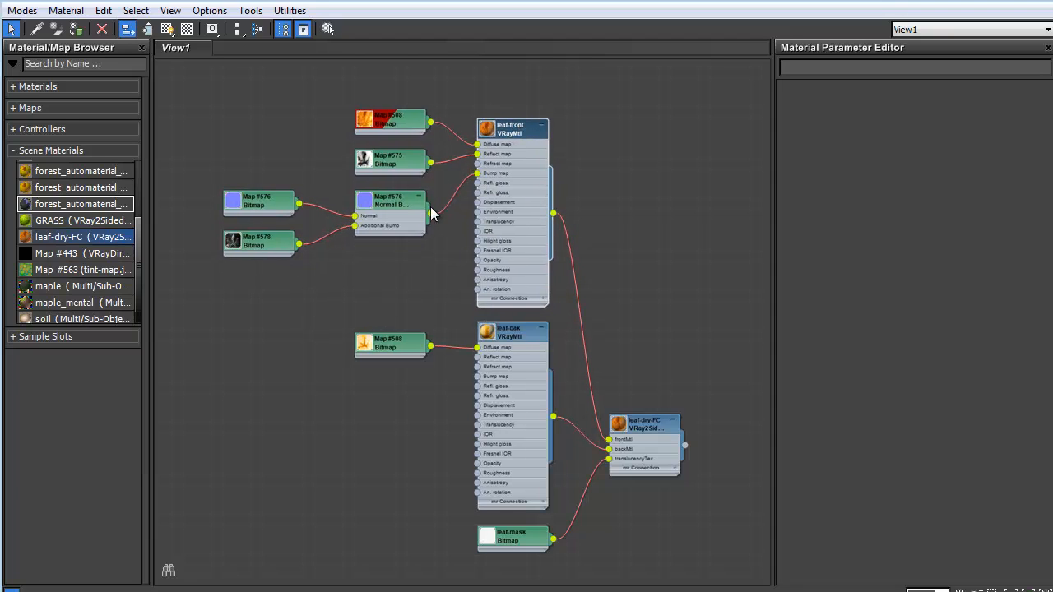
# - Insert a Forest Color map between the Map #508 leaf bitmap, as its Default Map, and the Diffuse map of leaf-front
pyautogui.moveTo(415, 165); pyautogui.dragTo(461, 250, button='middle')
pyautogui.moveTo(430, 208); pyautogui.dragTo(237, 201)
pyautogui.rightClick(423, 169)
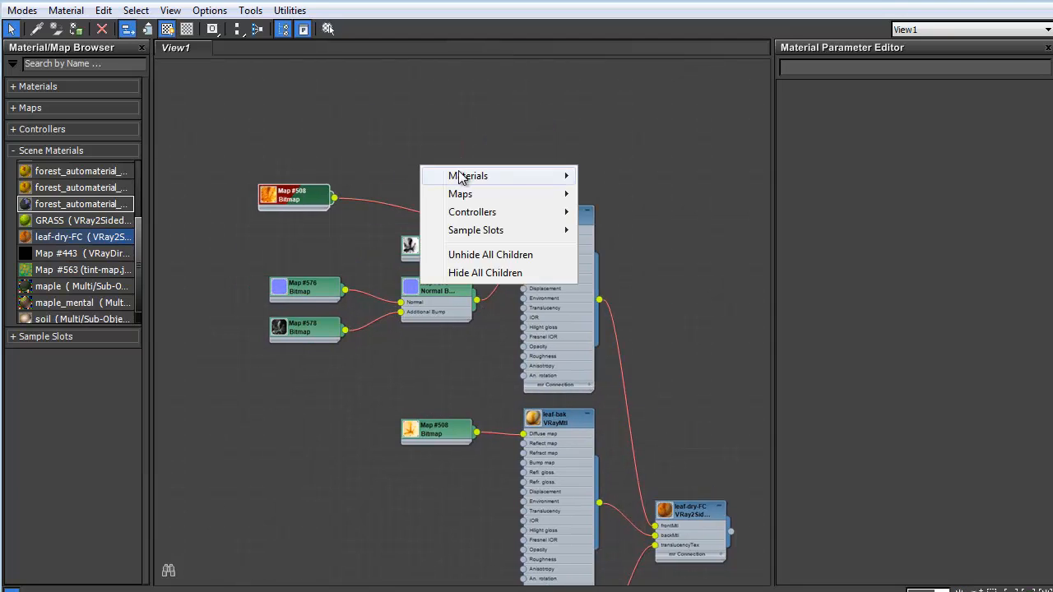
pyautogui.moveTo(539, 203)
pyautogui.moveTo(613, 204)
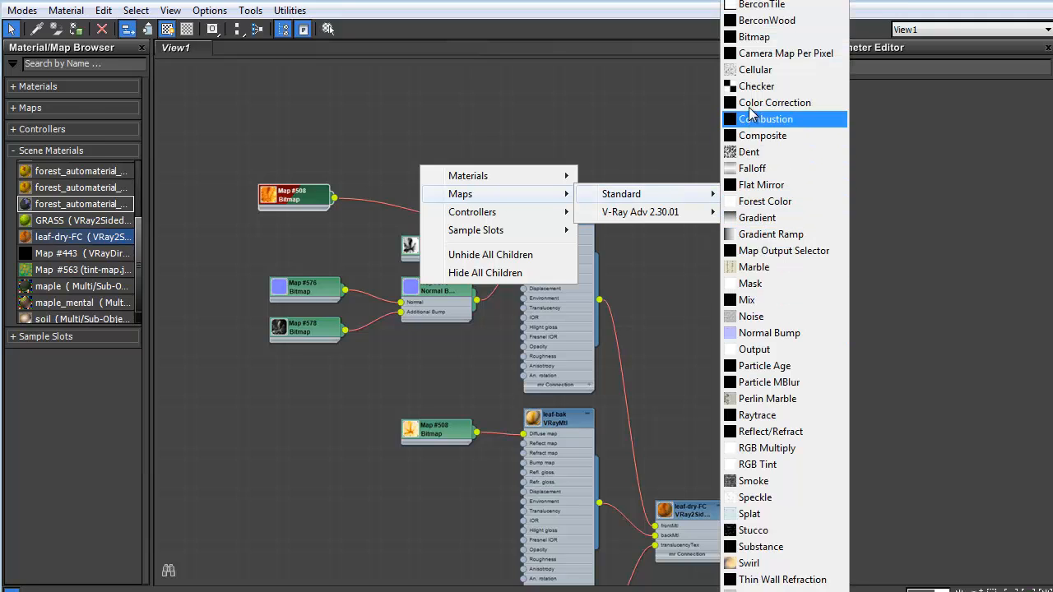
pyautogui.click(765, 201)
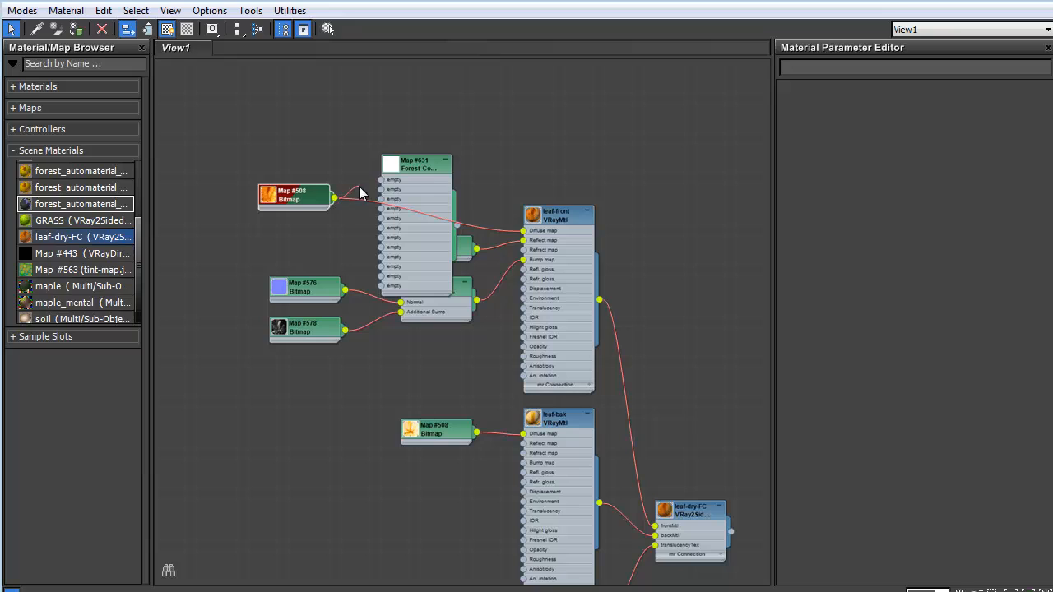
pyautogui.moveTo(393, 182); pyautogui.dragTo(382, 179)
pyautogui.moveTo(457, 225); pyautogui.dragTo(531, 236)
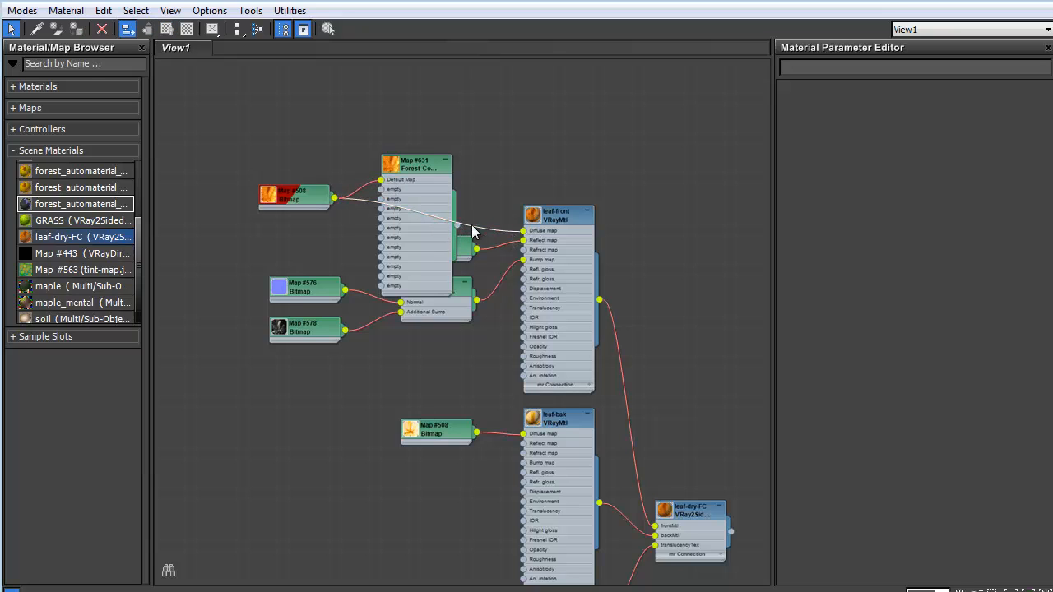
# - Reposition the Forest Color node and its Map #508 bitmap so they clear the reflection and bump map nodes
pyautogui.click(414, 168)
pyautogui.moveTo(414, 168); pyautogui.dragTo(414, 148)
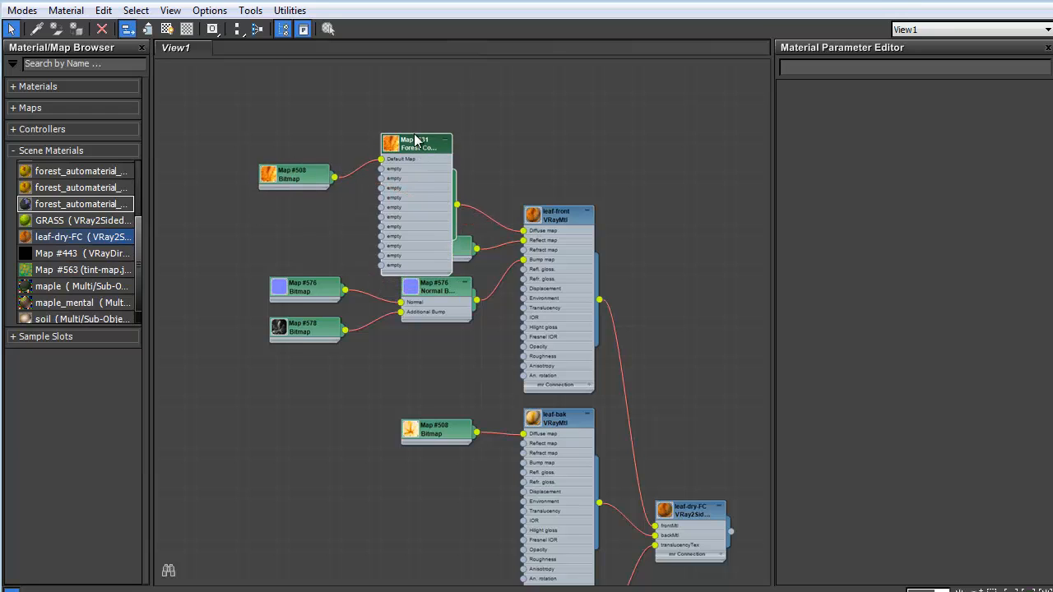
pyautogui.moveTo(416, 154); pyautogui.dragTo(436, 103)
pyautogui.moveTo(301, 130); pyautogui.dragTo(301, 106)
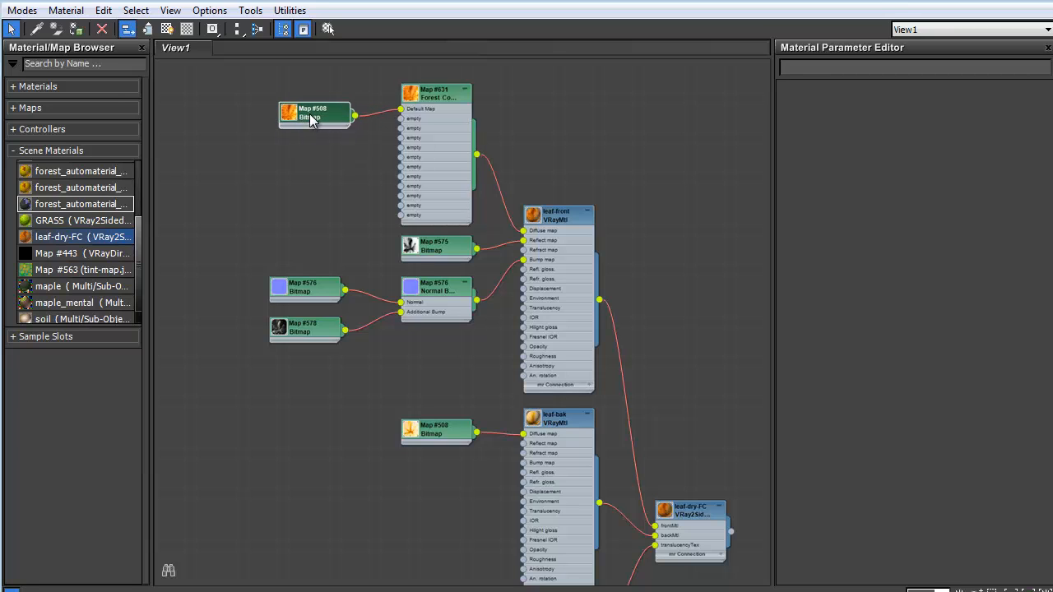
pyautogui.click(342, 130)
# - Bring leafdry-brown, Leaf-maple03, Leaf-maple04, Leaf-maple05 and Leaf-maple06 from the texture folder into View1 as bitmap nodes
pyautogui.hotkey('alt', 'Tab')
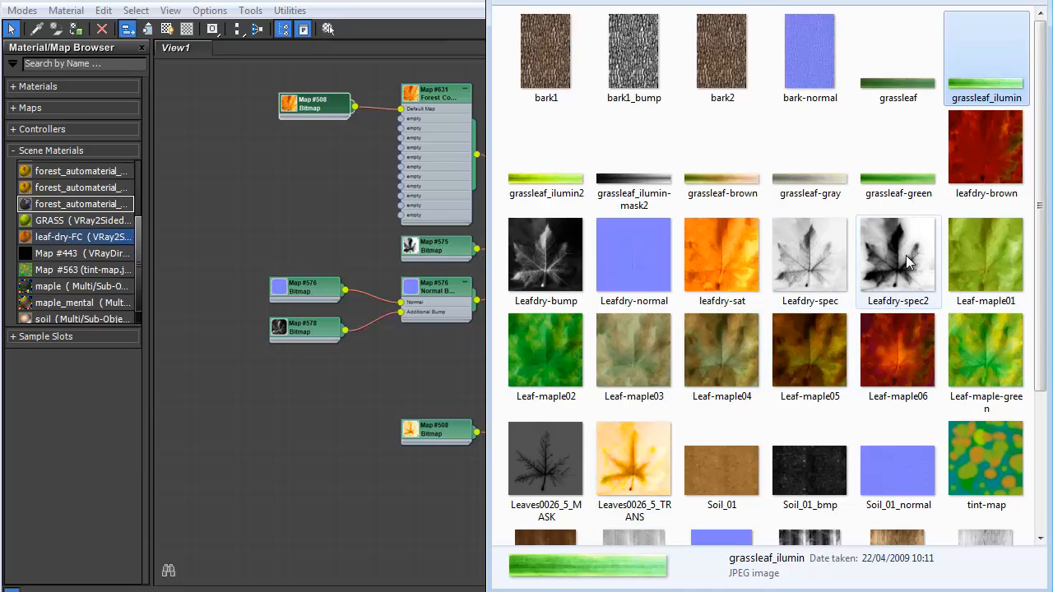
pyautogui.scroll(-2, 932, 208)
pyautogui.scroll(2, 933, 209)
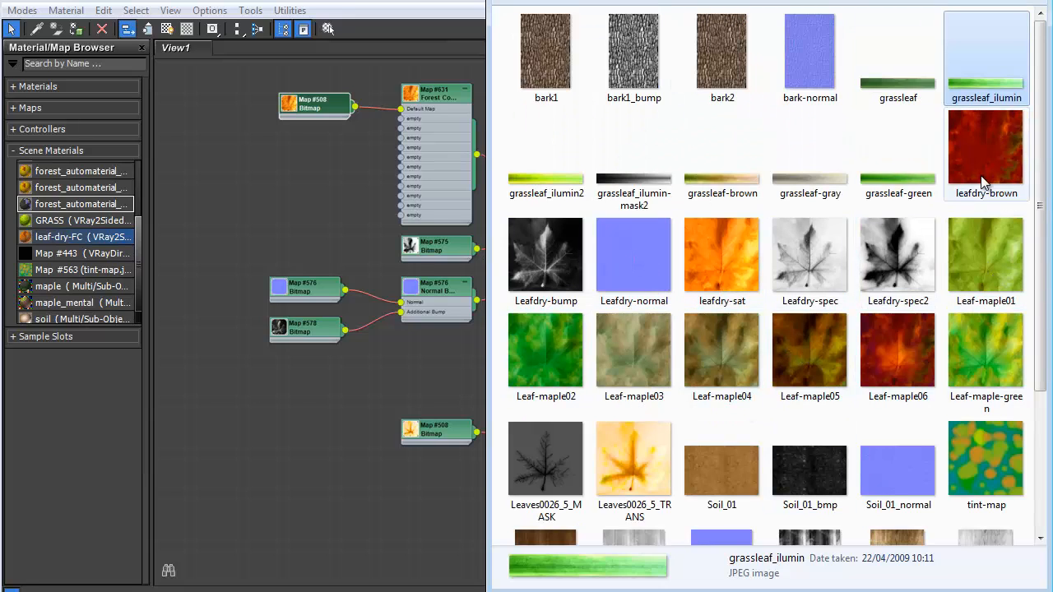
pyautogui.moveTo(985, 168); pyautogui.dragTo(294, 154)
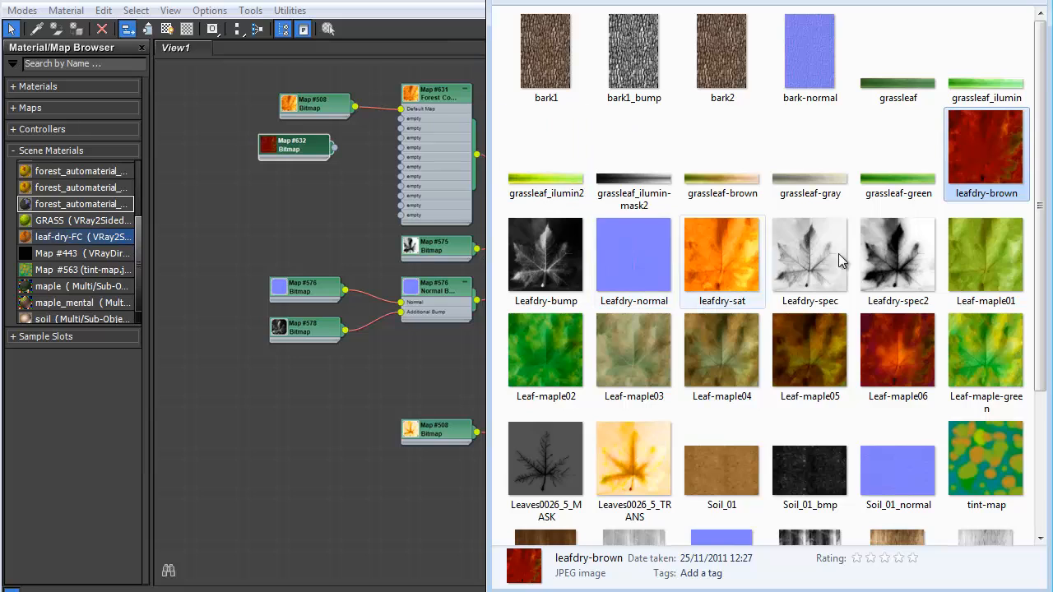
pyautogui.moveTo(632, 348); pyautogui.dragTo(298, 177)
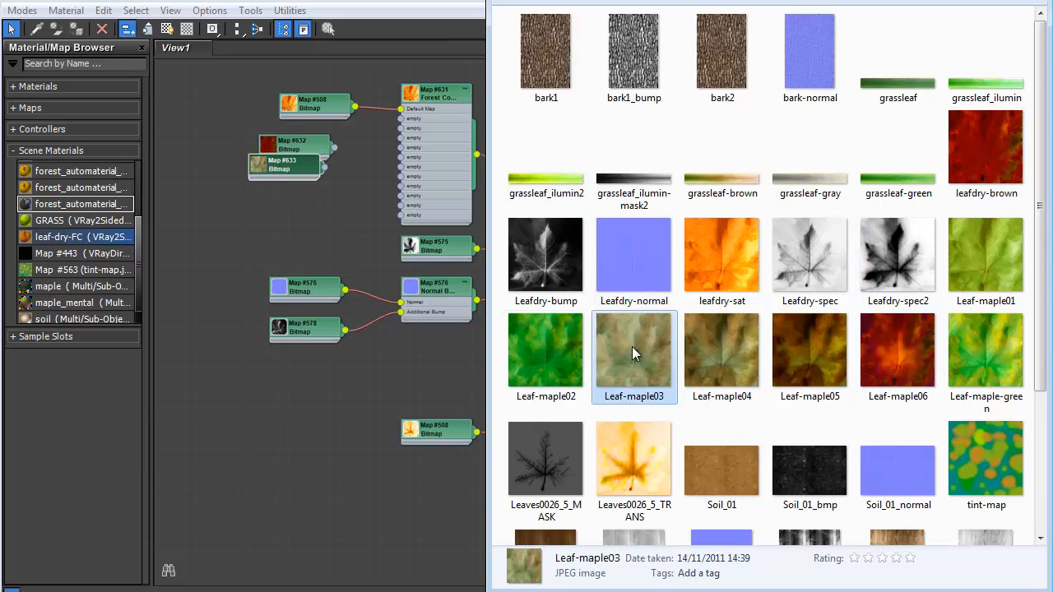
pyautogui.moveTo(716, 346); pyautogui.dragTo(303, 221)
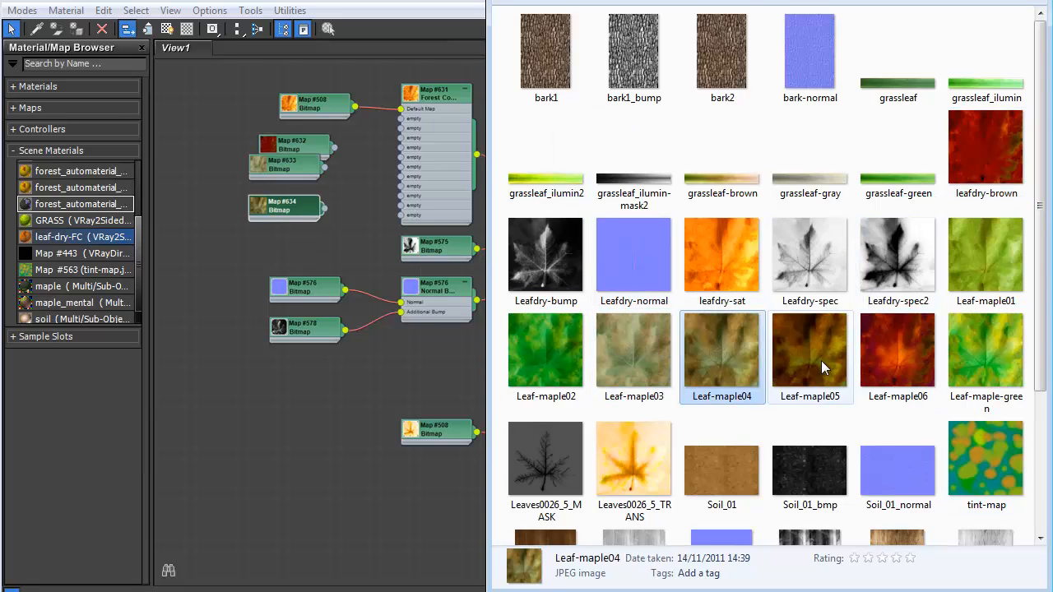
pyautogui.moveTo(821, 361); pyautogui.dragTo(309, 234)
pyautogui.moveTo(898, 350); pyautogui.dragTo(306, 271)
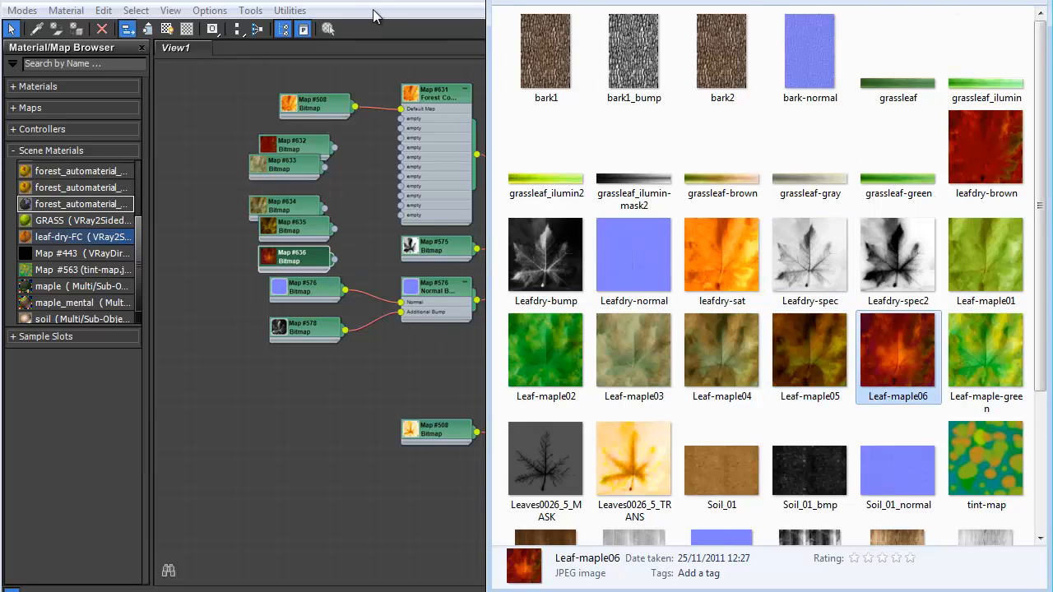
# - Connect the five new leaf bitmaps to the Forest Color inputs map0 to map4 and the Map #508 bitmap to map5
pyautogui.click(381, 35)
pyautogui.moveTo(306, 150); pyautogui.dragTo(400, 138)
pyautogui.moveTo(287, 167); pyautogui.dragTo(308, 157)
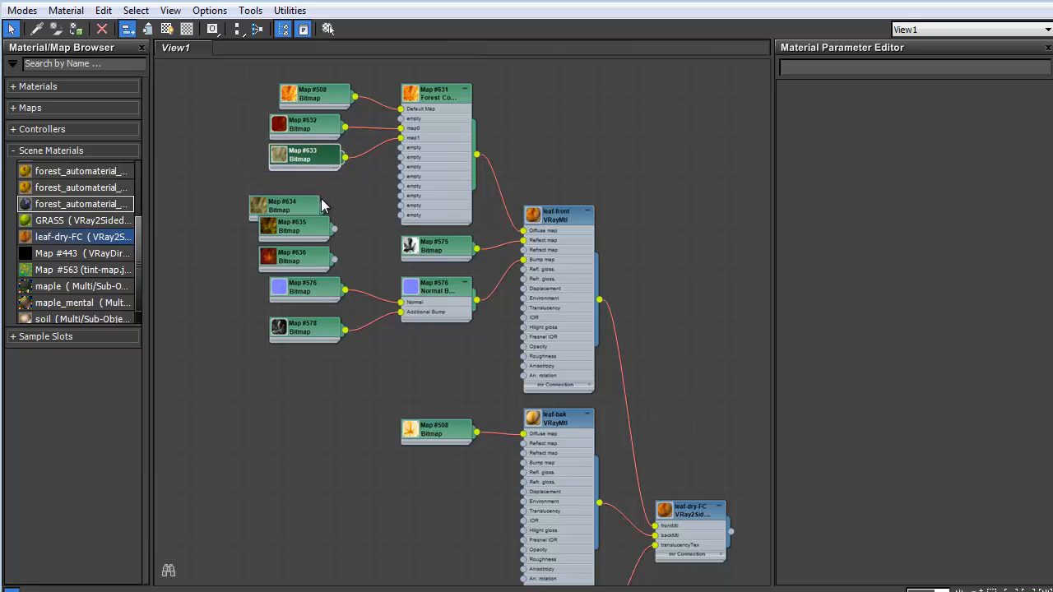
pyautogui.moveTo(296, 206); pyautogui.dragTo(400, 147)
pyautogui.moveTo(285, 229); pyautogui.dragTo(400, 157)
pyautogui.moveTo(336, 261); pyautogui.dragTo(400, 167)
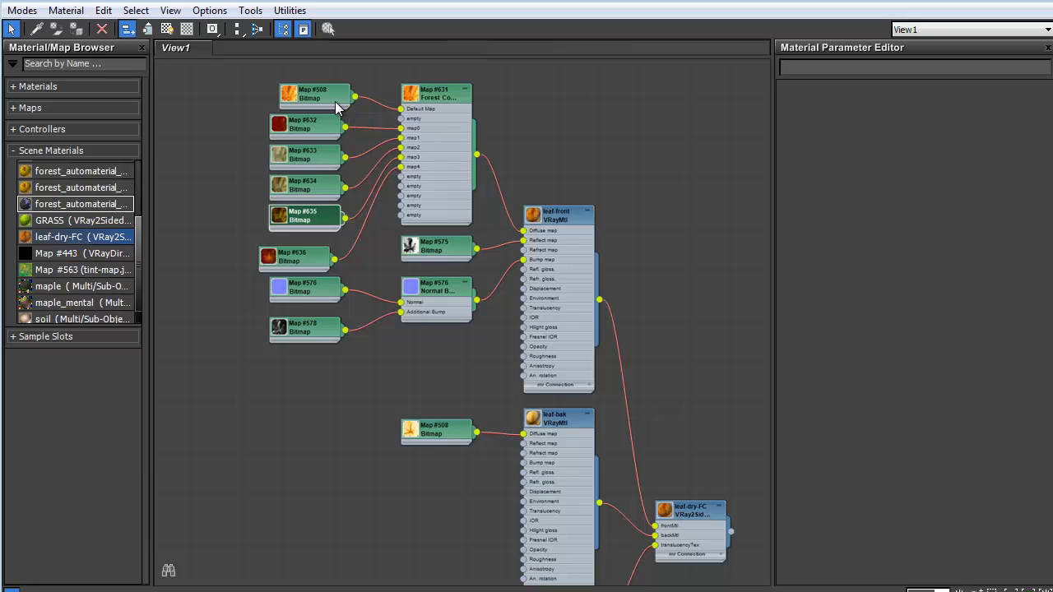
pyautogui.moveTo(333, 99); pyautogui.dragTo(401, 177)
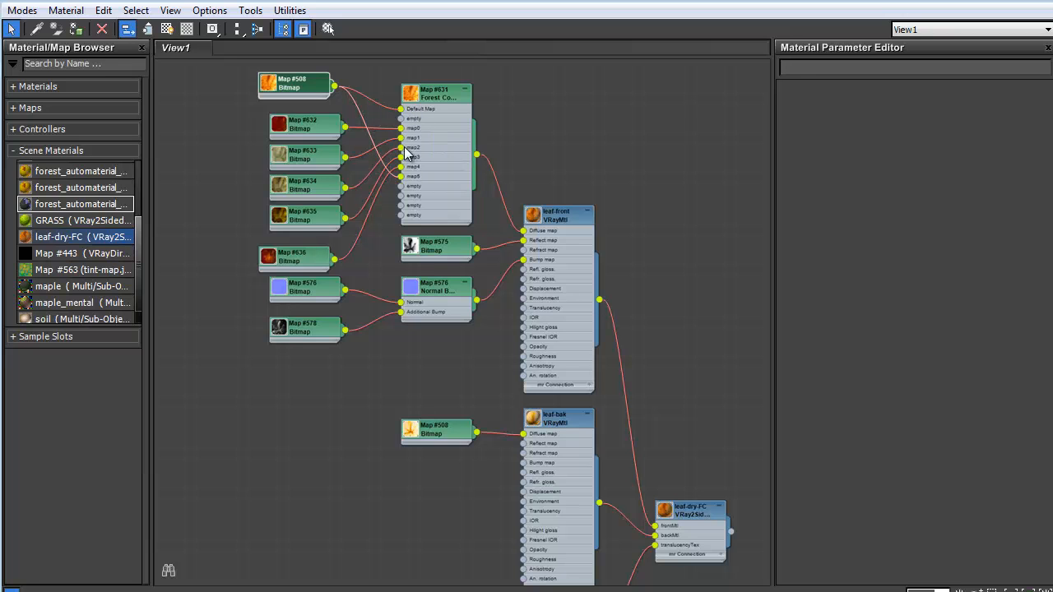
# - Enable all six maps in the leaf-front Forest Color parameters and tidy the Forest Color and Leaf-maple06 nodes
pyautogui.moveTo(464, 98); pyautogui.dragTo(463, 79)
pyautogui.moveTo(438, 182); pyautogui.dragTo(455, 276, button='middle')
pyautogui.scroll(4, 455, 276)
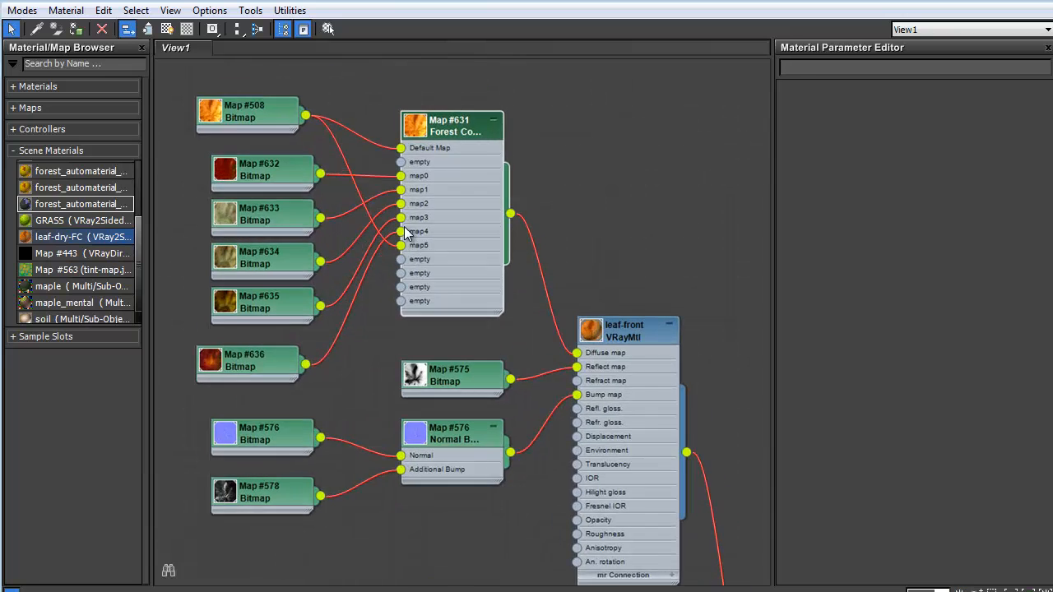
pyautogui.doubleClick(532, 139)
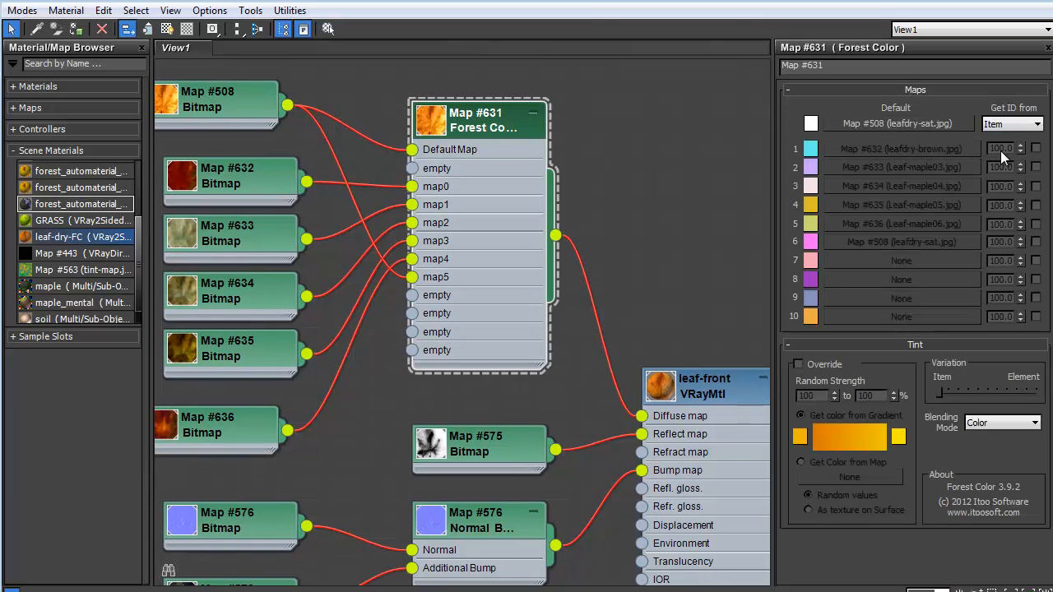
pyautogui.click(1036, 148)
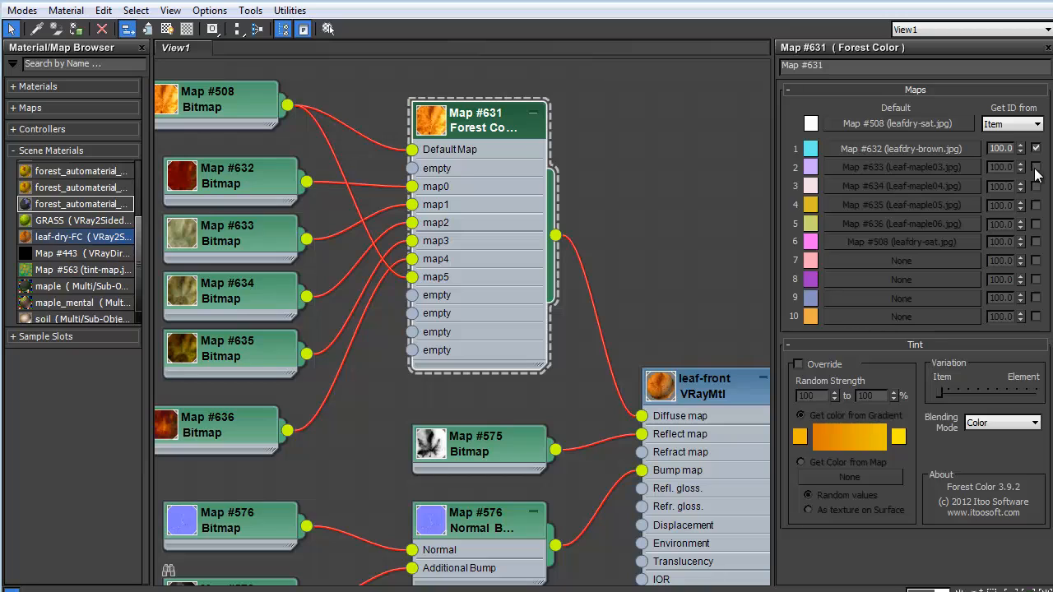
pyautogui.click(1036, 167)
pyautogui.click(1036, 186)
pyautogui.click(1036, 205)
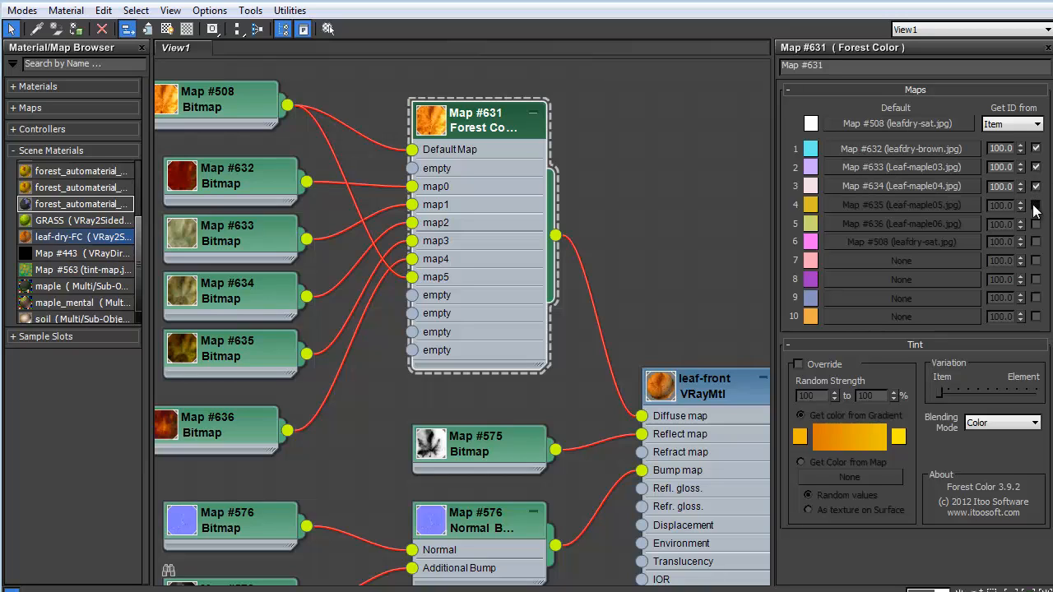
pyautogui.click(1036, 223)
pyautogui.click(1036, 242)
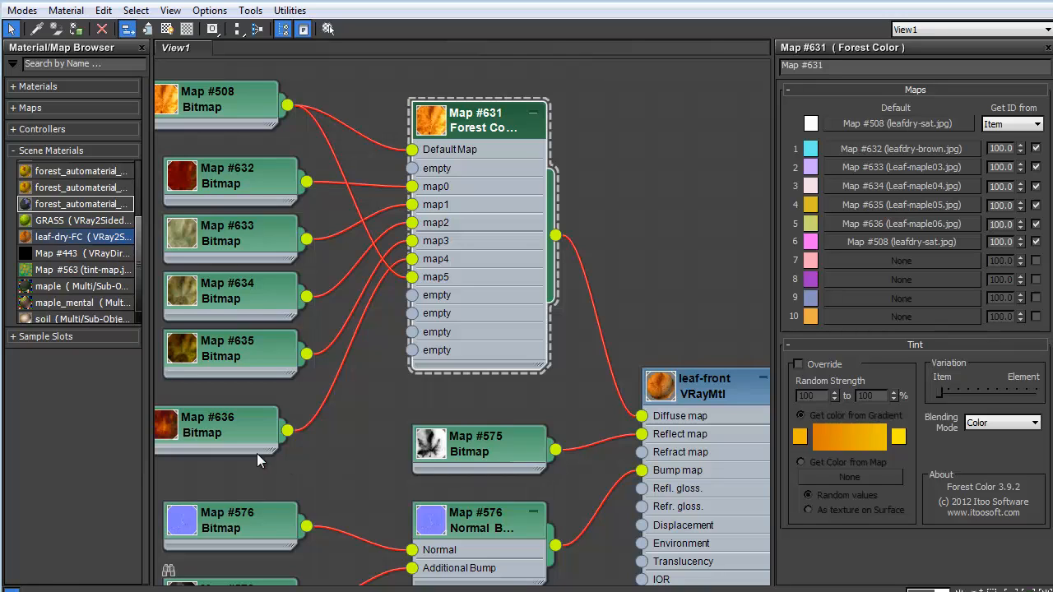
pyautogui.moveTo(239, 435); pyautogui.dragTo(262, 415)
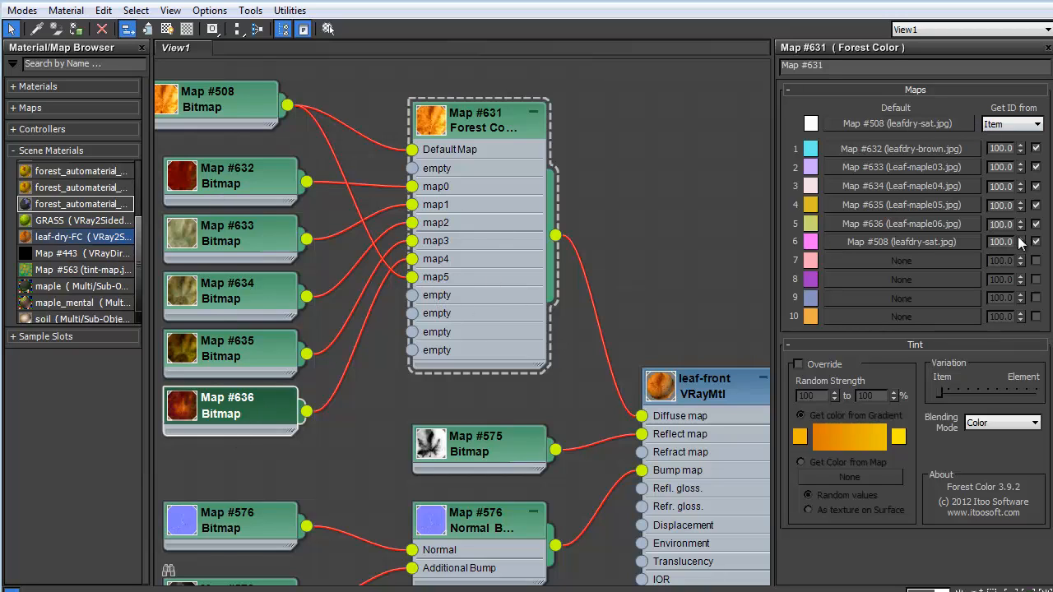
# - Set the Forest Color probability of leafdry-sat to 75 and of leafdry-brown to 5
pyautogui.click(1000, 241)
pyautogui.write('75')
pyautogui.press('Return')
pyautogui.click(263, 169)
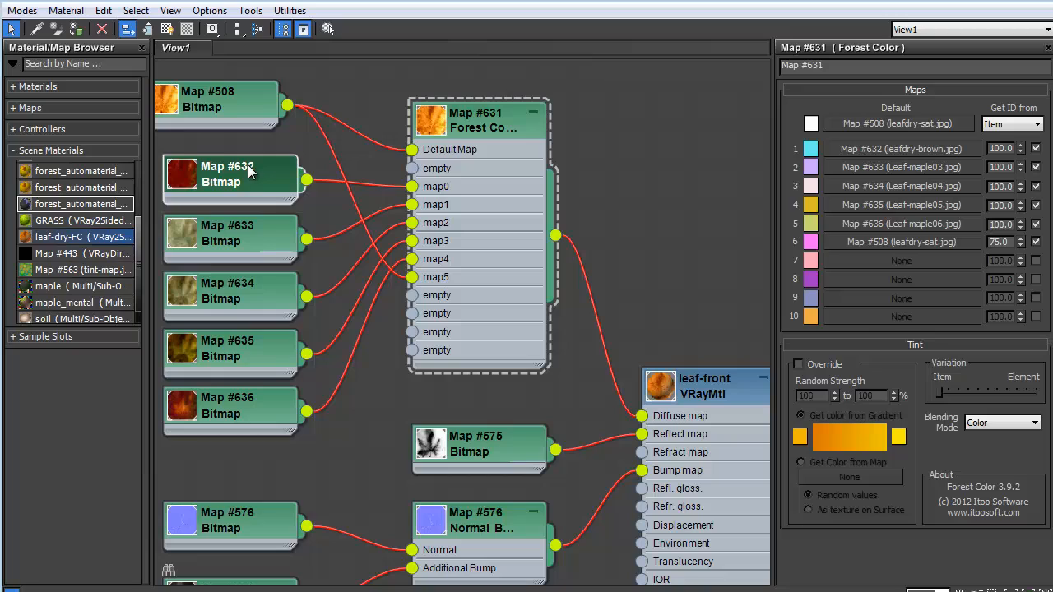
pyautogui.doubleClick(1010, 149)
pyautogui.write('5')
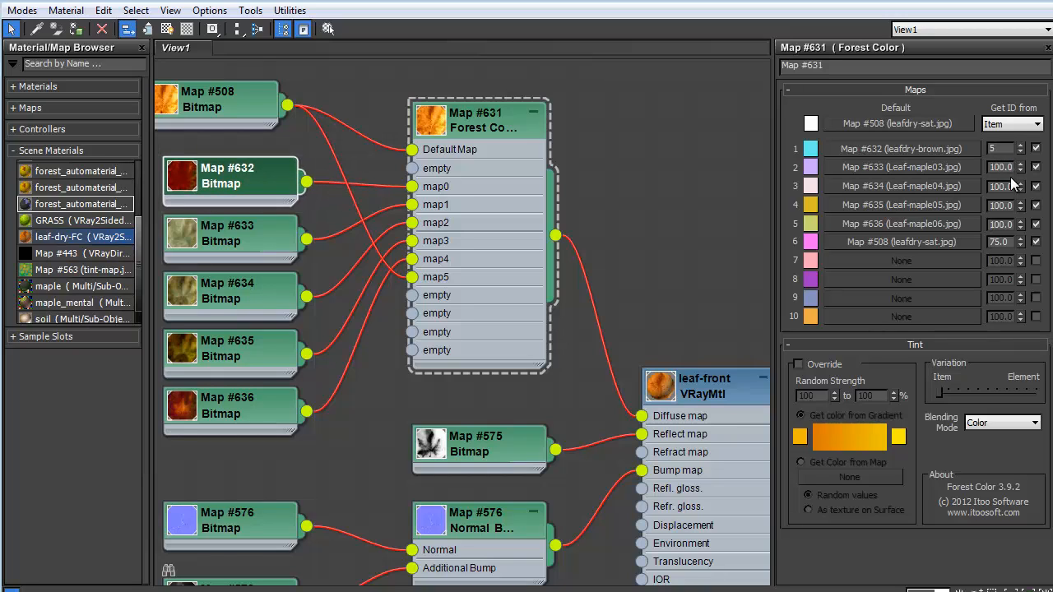
# - Set the probability of Leaf-maple03, Leaf-maple04 and Leaf-maple06 to 5 each and of Leaf-maple05 to 10
pyautogui.doubleClick(1013, 168)
pyautogui.write('5')
pyautogui.doubleClick(1009, 186)
pyautogui.write('5')
pyautogui.doubleClick(998, 206)
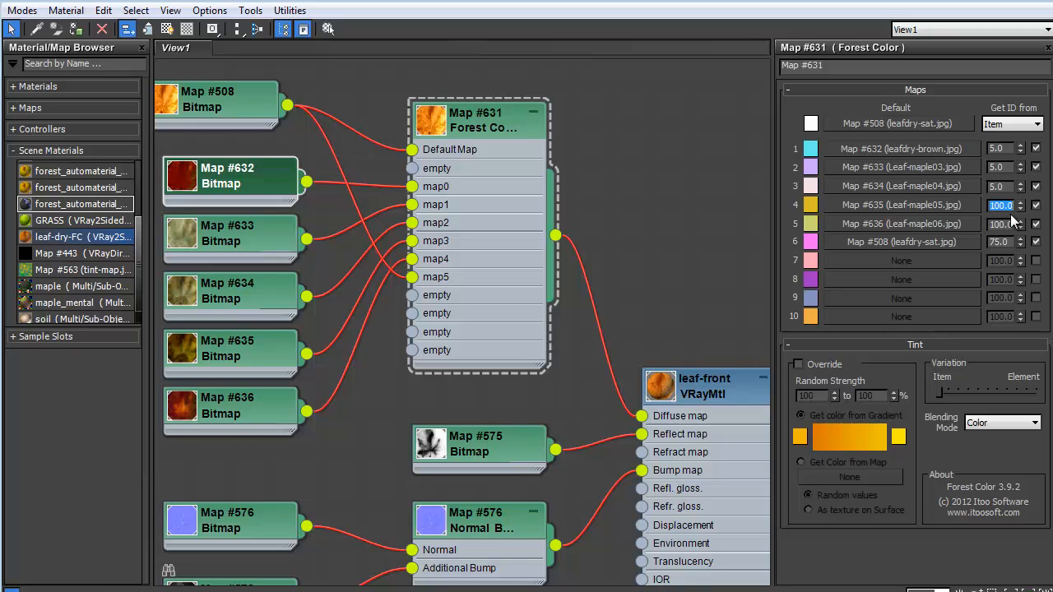
pyautogui.write('10')
pyautogui.doubleClick(1003, 227)
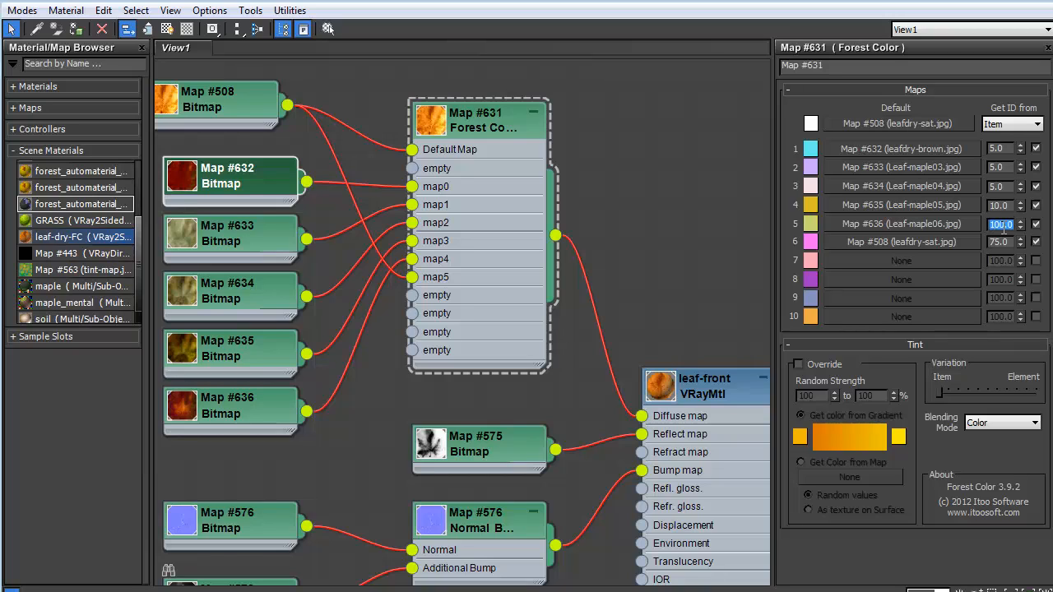
pyautogui.write('5')
pyautogui.press('Return')
# - Line up the leafdry-sat bitmap node with the column of other leaf bitmaps
pyautogui.moveTo(505, 276); pyautogui.dragTo(543, 270, button='middle')
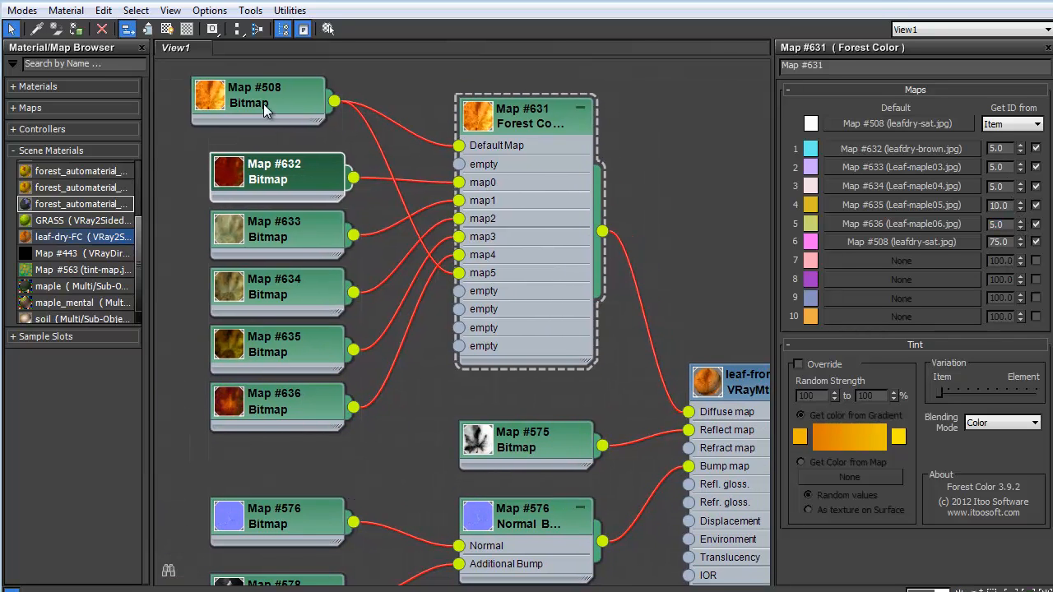
pyautogui.moveTo(263, 104); pyautogui.dragTo(282, 122)
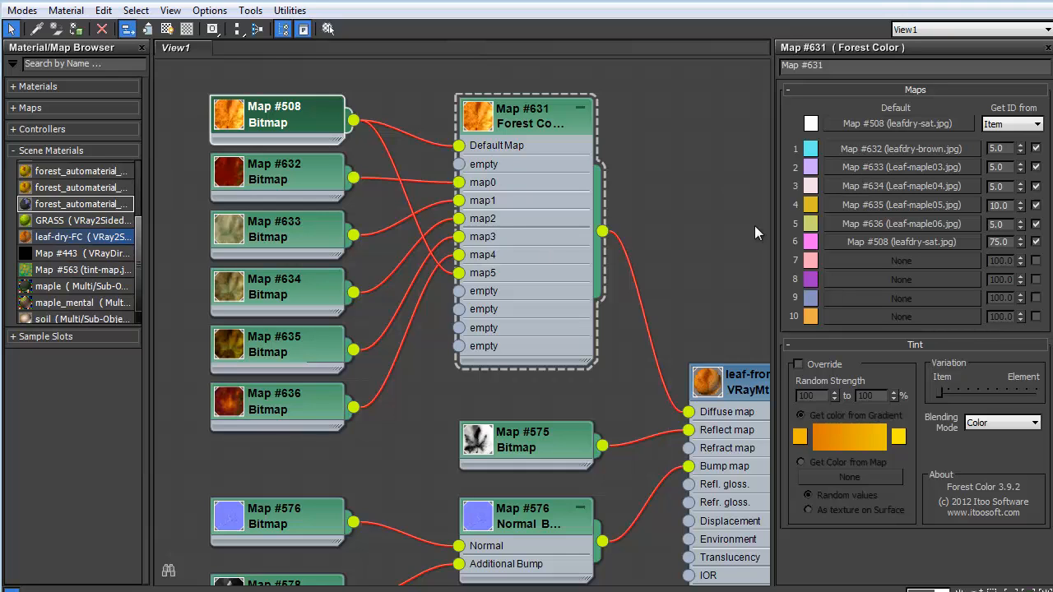
pyautogui.scroll(-3, 699, 223)
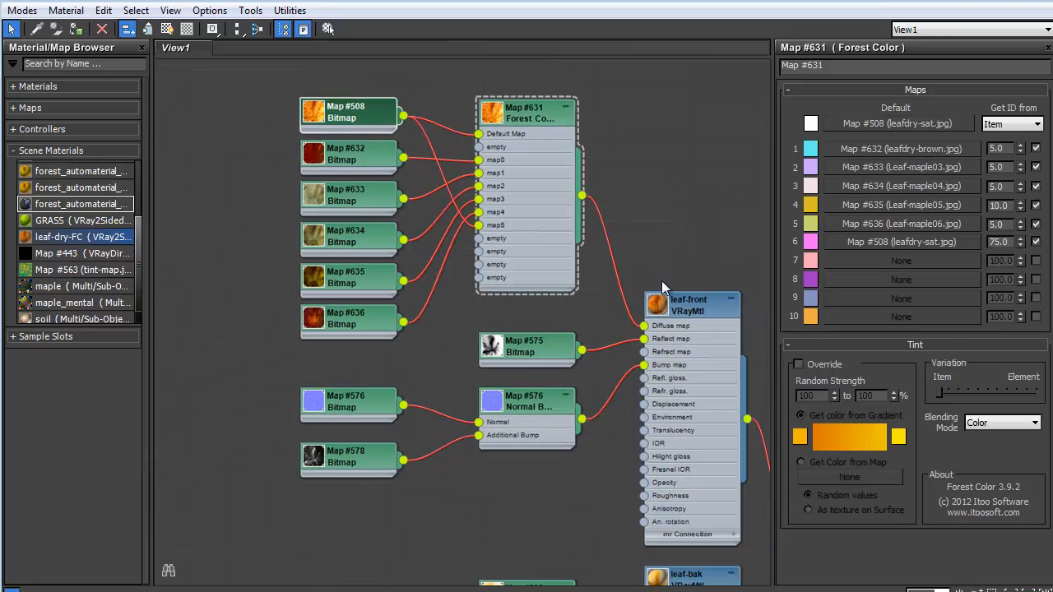
pyautogui.moveTo(640, 261); pyautogui.dragTo(546, 228, button='middle')
pyautogui.scroll(-2, 530, 251)
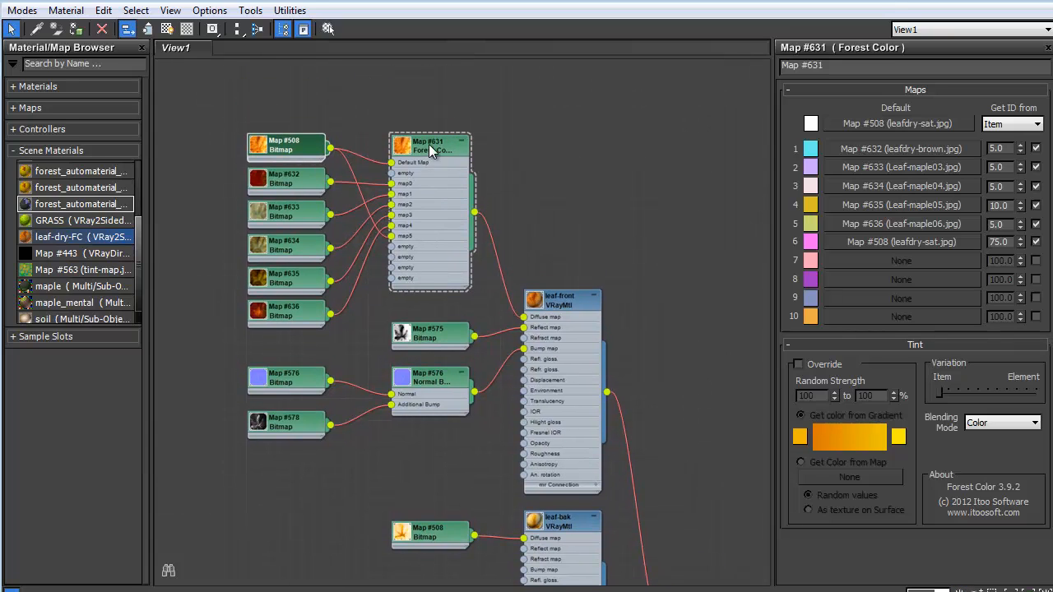
pyautogui.moveTo(672, 205); pyautogui.dragTo(665, 170, button='middle')
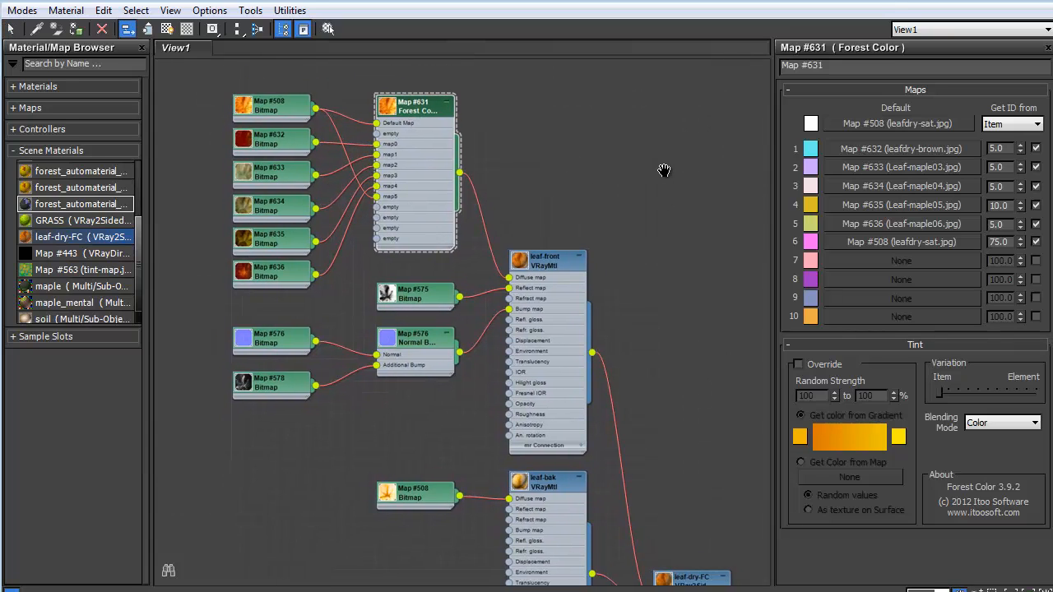
# - Enable the tint override on the Forest Color map with a random strength of 0 to 25%
pyautogui.click(817, 368)
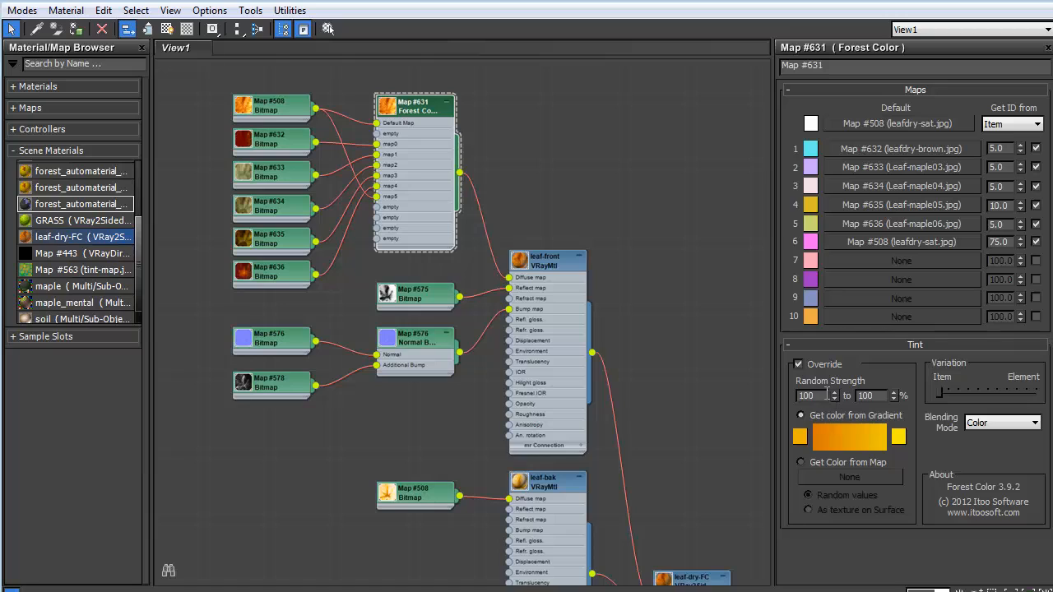
pyautogui.doubleClick(827, 395)
pyautogui.write('0')
pyautogui.doubleClick(865, 396)
pyautogui.write('25')
# - Set the first tint gradient color of the leaf-front Forest Color map to green with RGB 0, 135, 0
pyautogui.click(802, 440)
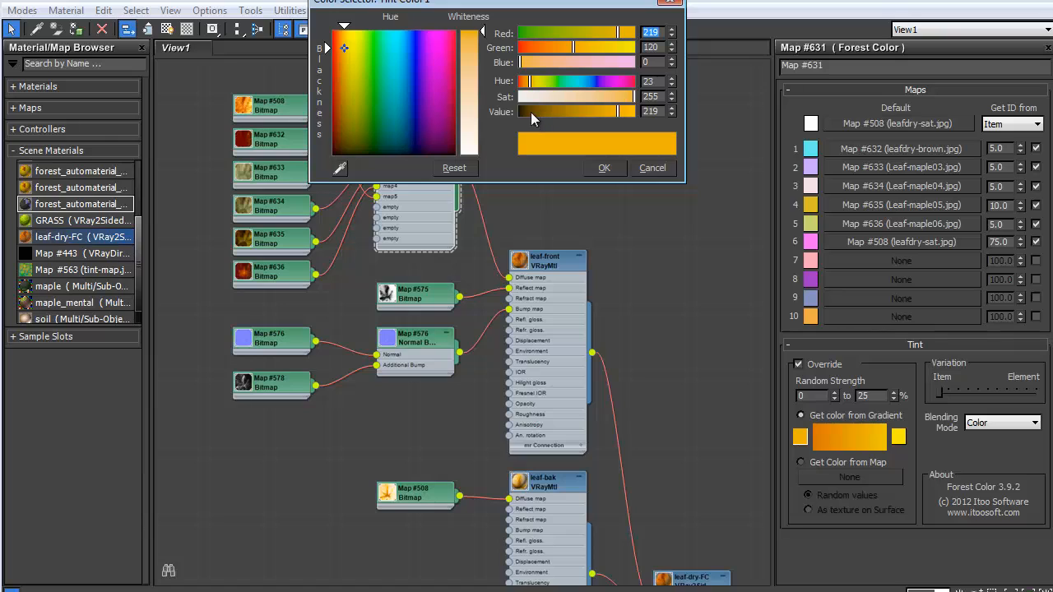
pyautogui.write('0')
pyautogui.press('Tab')
pyautogui.write('1')
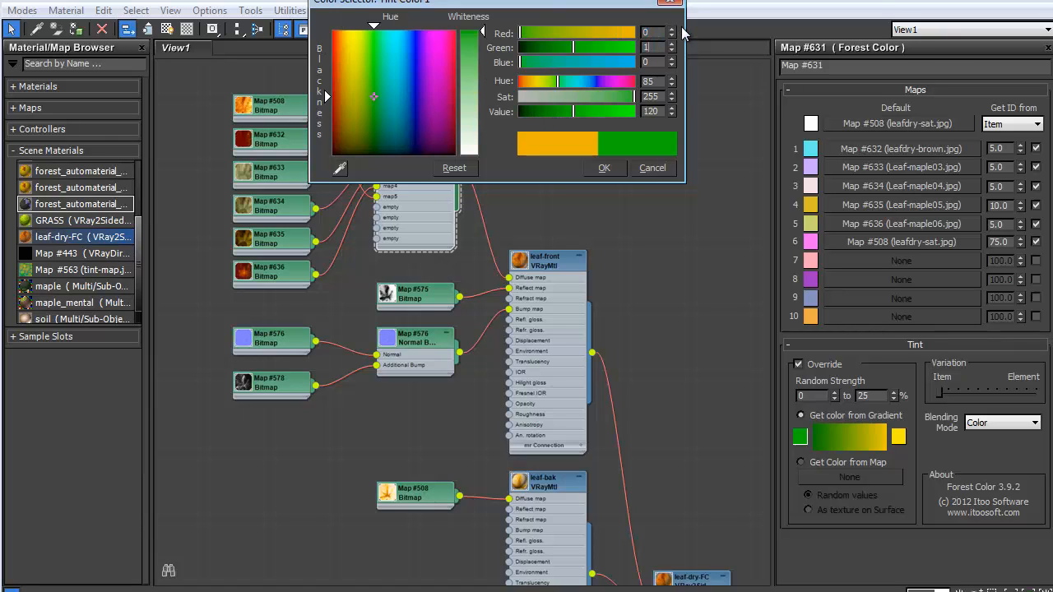
pyautogui.press('Tab')
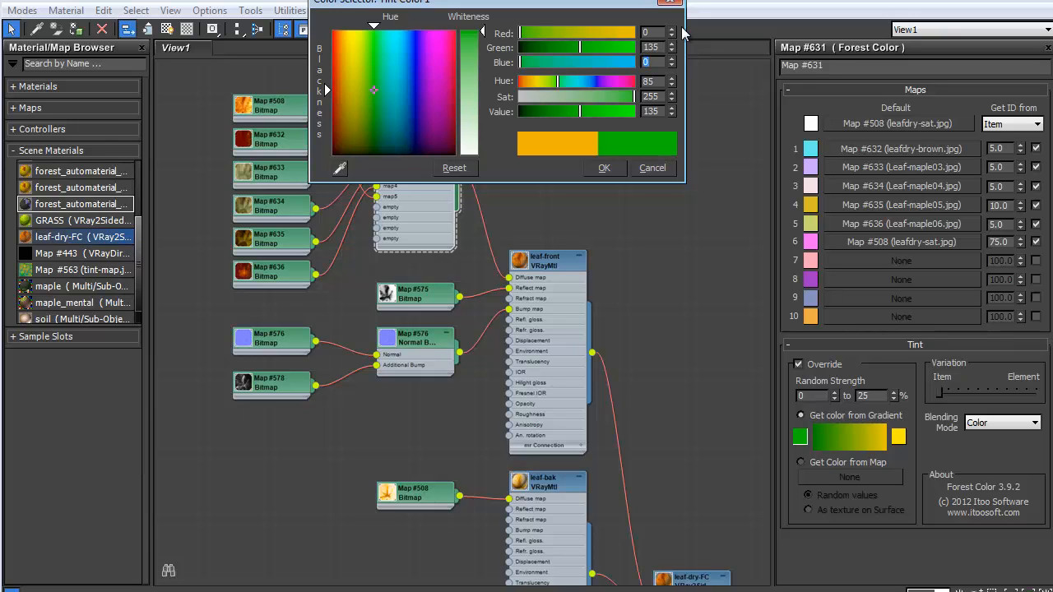
pyautogui.click(613, 167)
# - Set the second tint gradient color to pure red with RGB 255, 0, 0
pyautogui.click(896, 443)
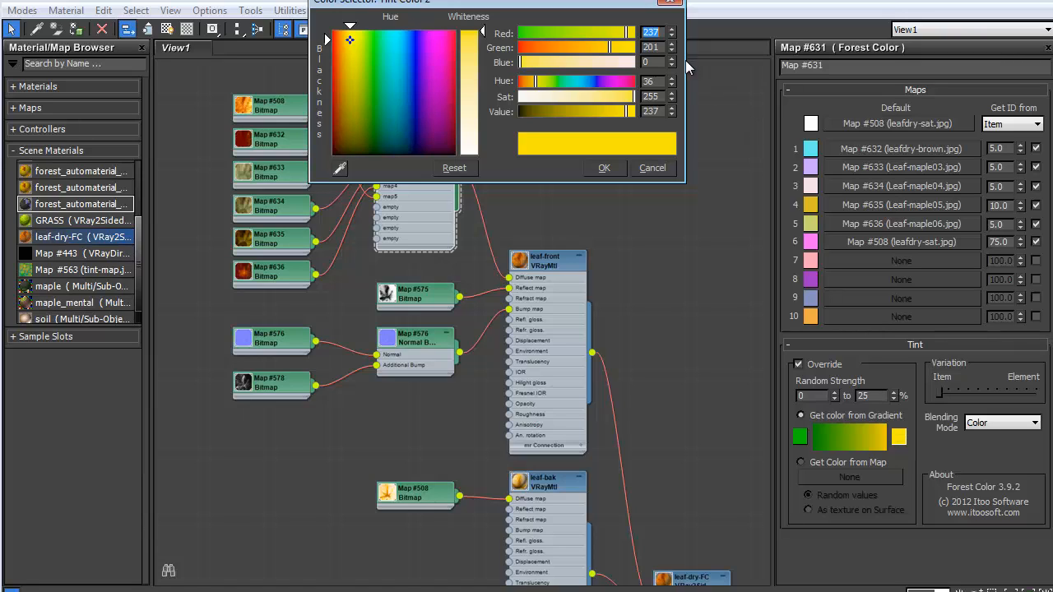
pyautogui.write('255')
pyautogui.press('Tab')
pyautogui.write('0')
pyautogui.press('Tab')
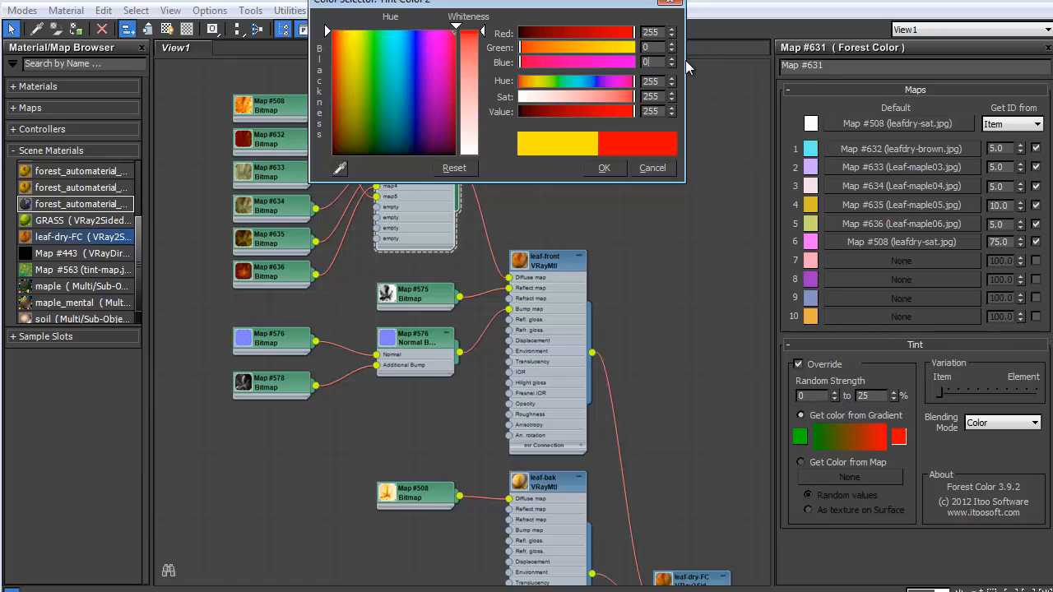
pyautogui.click(604, 168)
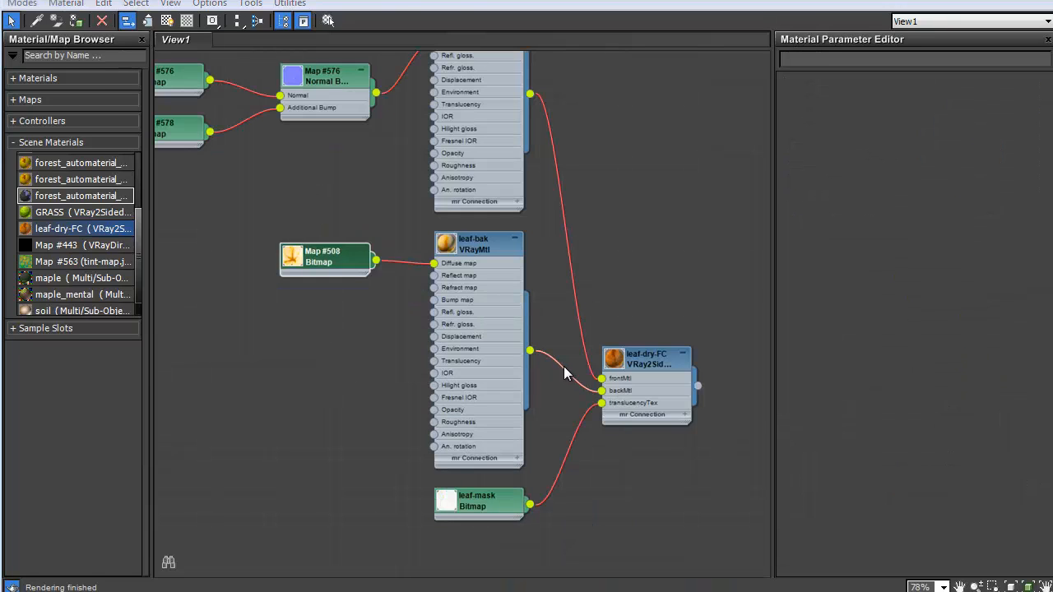
# - Make room beside leaf-bak and create a Forest Color map that uses its existing diffuse bitmap as the default map
pyautogui.moveTo(383, 313); pyautogui.dragTo(405, 348, button='middle')
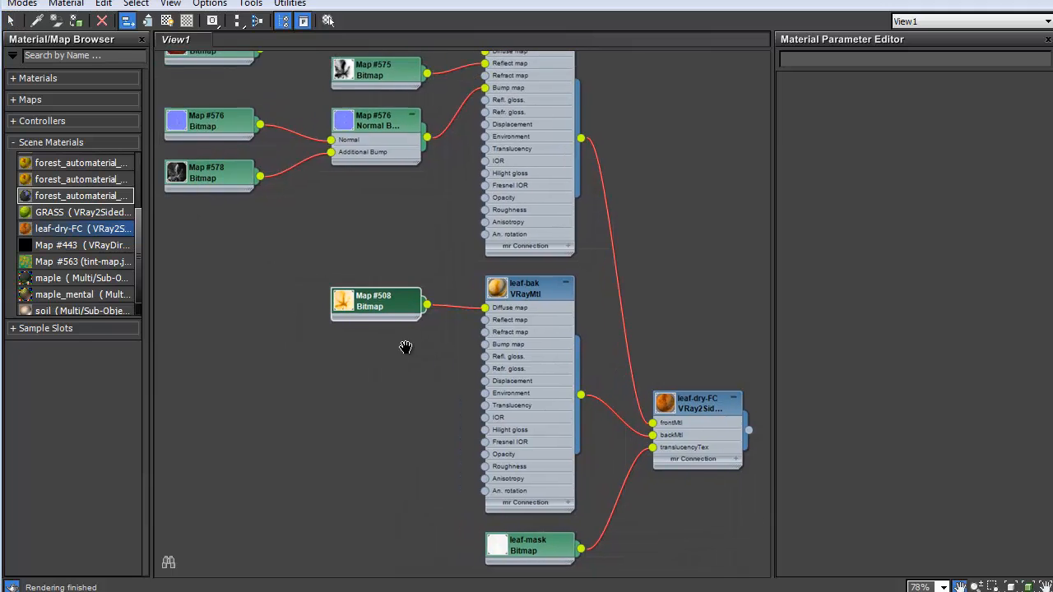
pyautogui.scroll(1, 405, 348)
pyautogui.moveTo(376, 311); pyautogui.dragTo(269, 334)
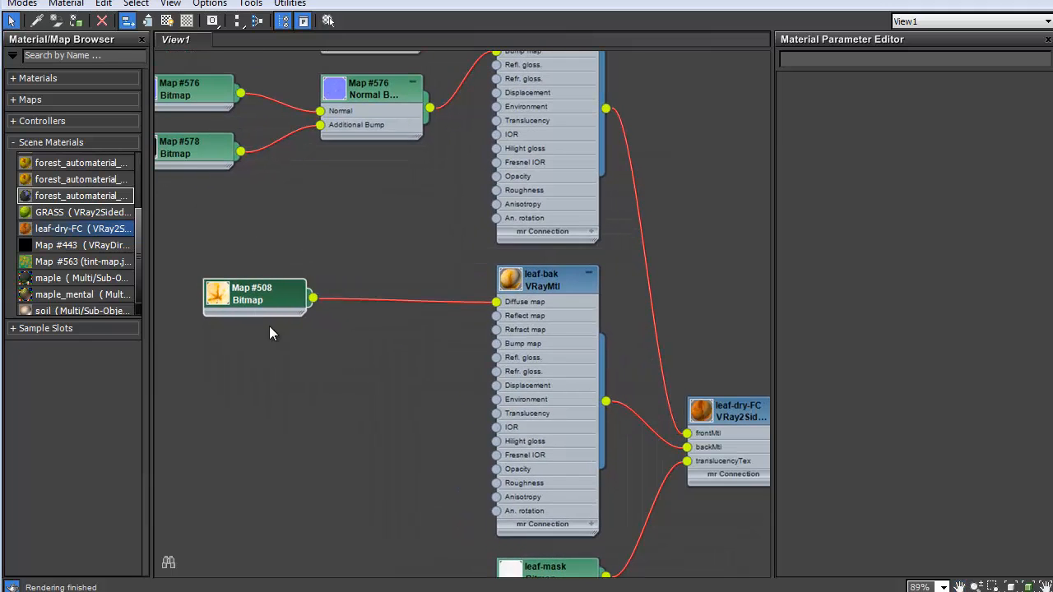
pyautogui.moveTo(269, 326); pyautogui.dragTo(345, 325, button='middle')
pyautogui.moveTo(311, 291); pyautogui.dragTo(296, 291)
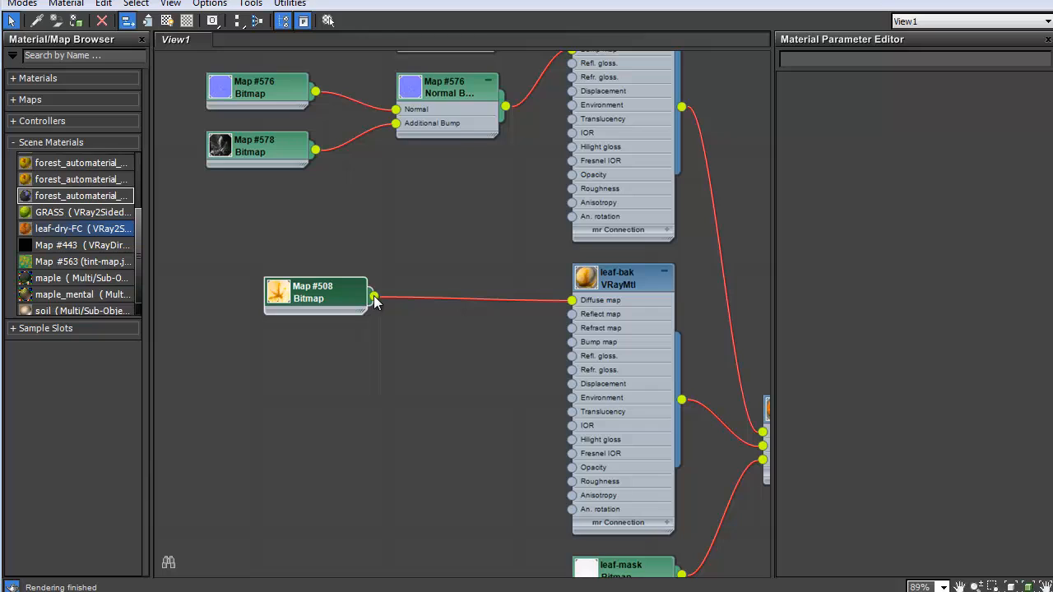
pyautogui.moveTo(426, 271); pyautogui.dragTo(423, 267)
pyautogui.moveTo(463, 293)
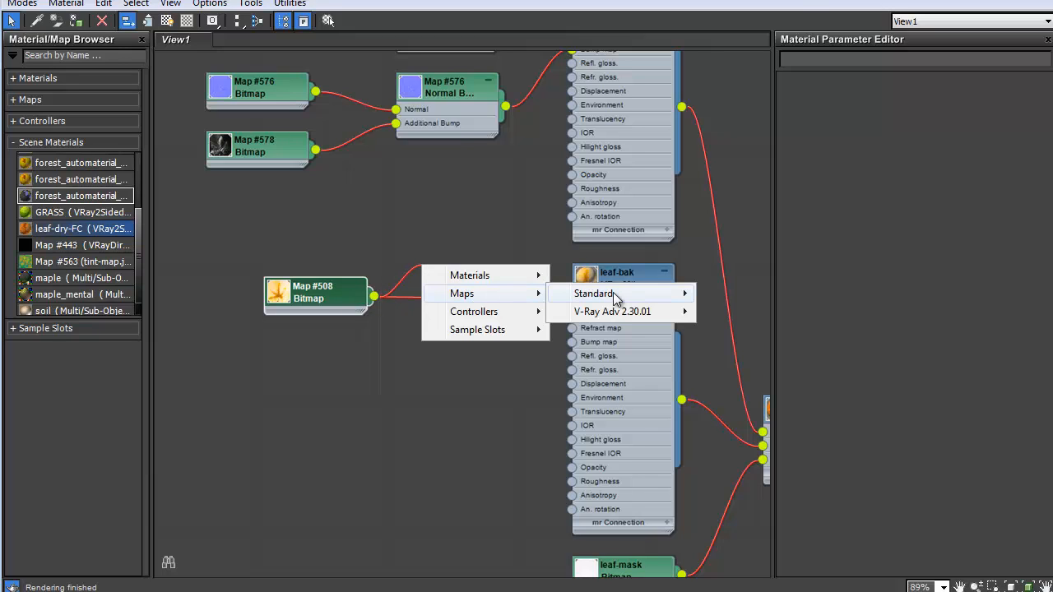
pyautogui.moveTo(639, 296)
pyautogui.click(735, 201)
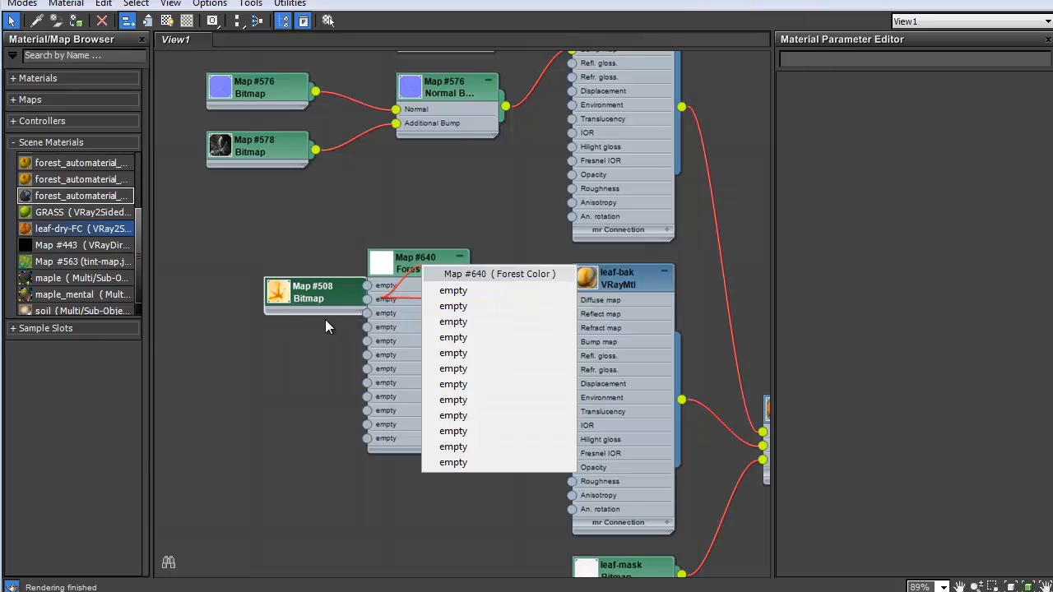
pyautogui.click(453, 291)
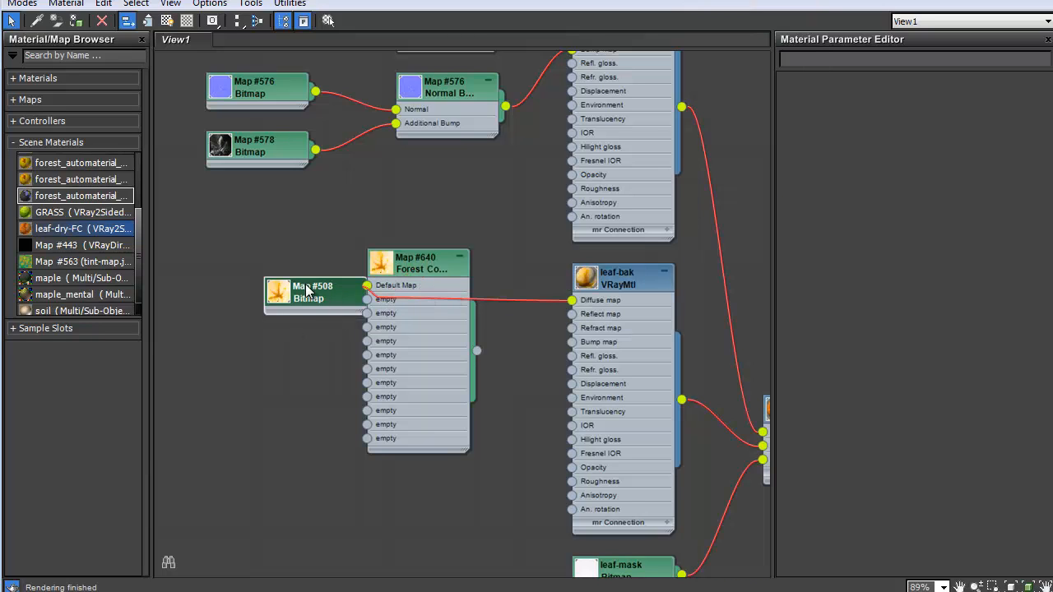
# - Connect the new Forest Color map to leaf-bak's diffuse and feed the existing leaf bitmap into map slot 1 as well
pyautogui.moveTo(306, 292); pyautogui.dragTo(187, 289)
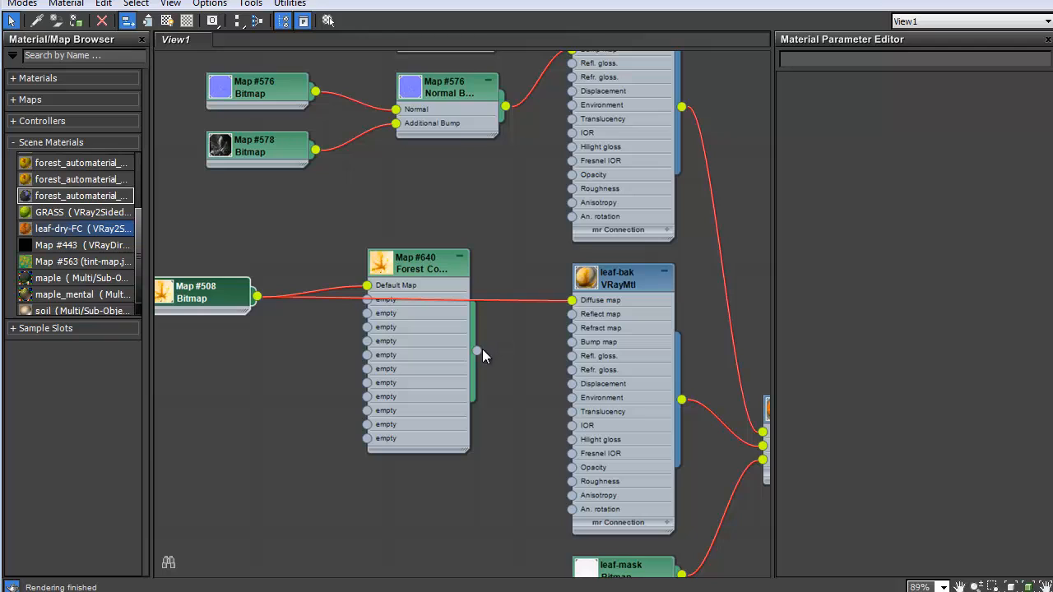
pyautogui.moveTo(477, 351); pyautogui.dragTo(572, 299)
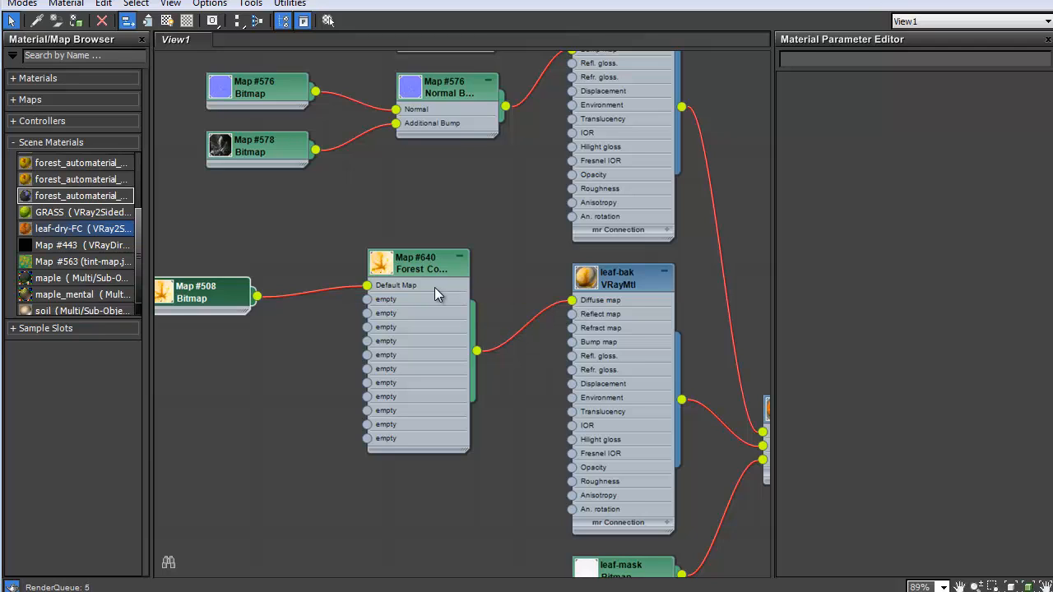
pyautogui.press('c')
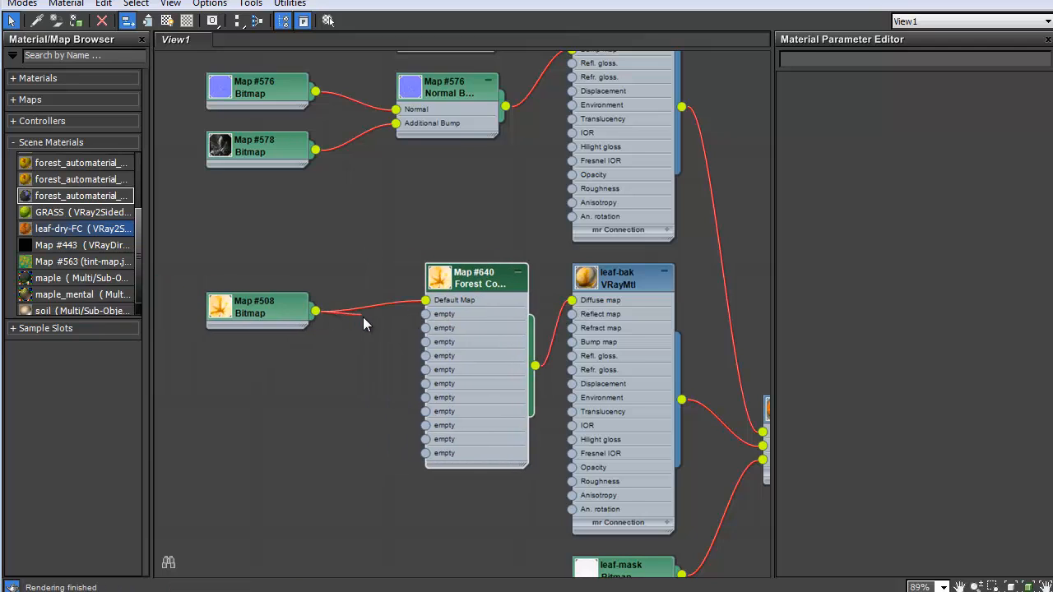
pyautogui.moveTo(363, 317); pyautogui.dragTo(426, 328)
pyautogui.doubleClick(481, 272)
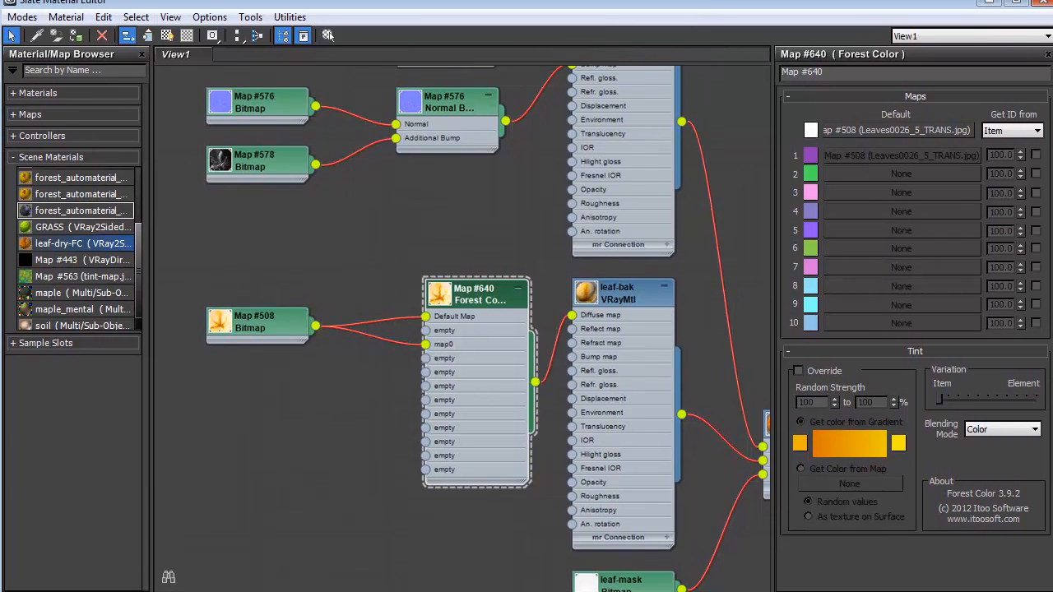
# - Bring the Leaf-maple-green and leafdry-sat images from the maps folder into the graph as bitmap nodes below the existing leaf bitmap
pyautogui.hotkey('alt', 'Tab')
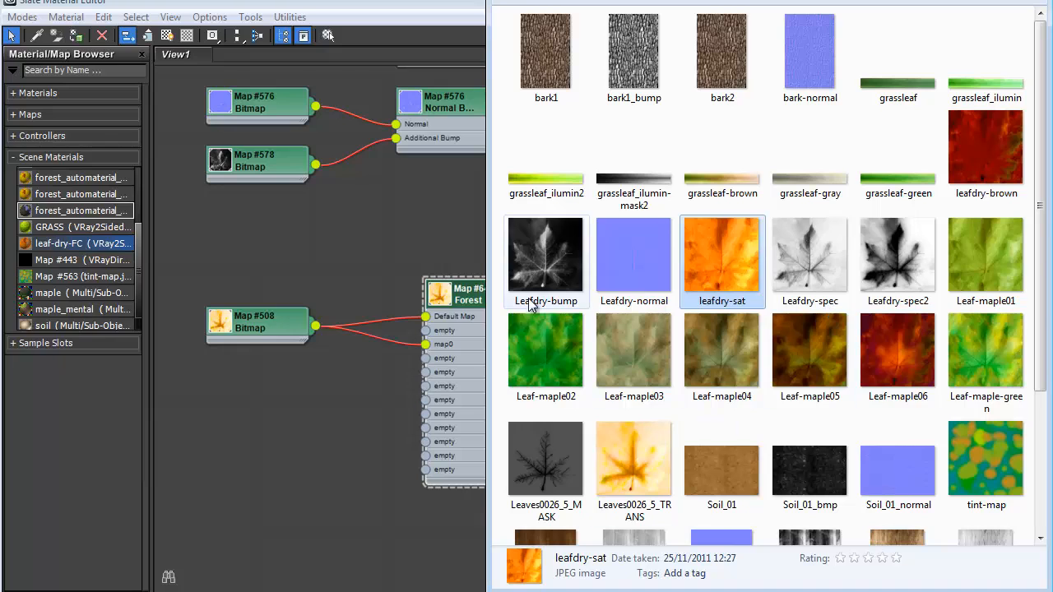
pyautogui.click(996, 371)
pyautogui.moveTo(258, 374); pyautogui.dragTo(258, 377)
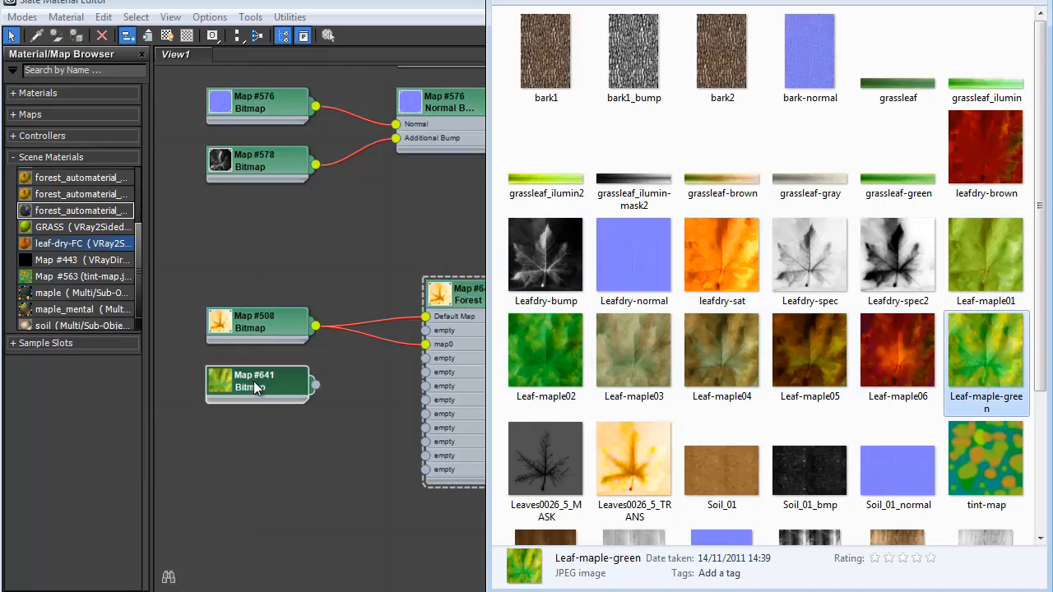
pyautogui.doubleClick(255, 372)
pyautogui.hotkey('alt', 'Tab')
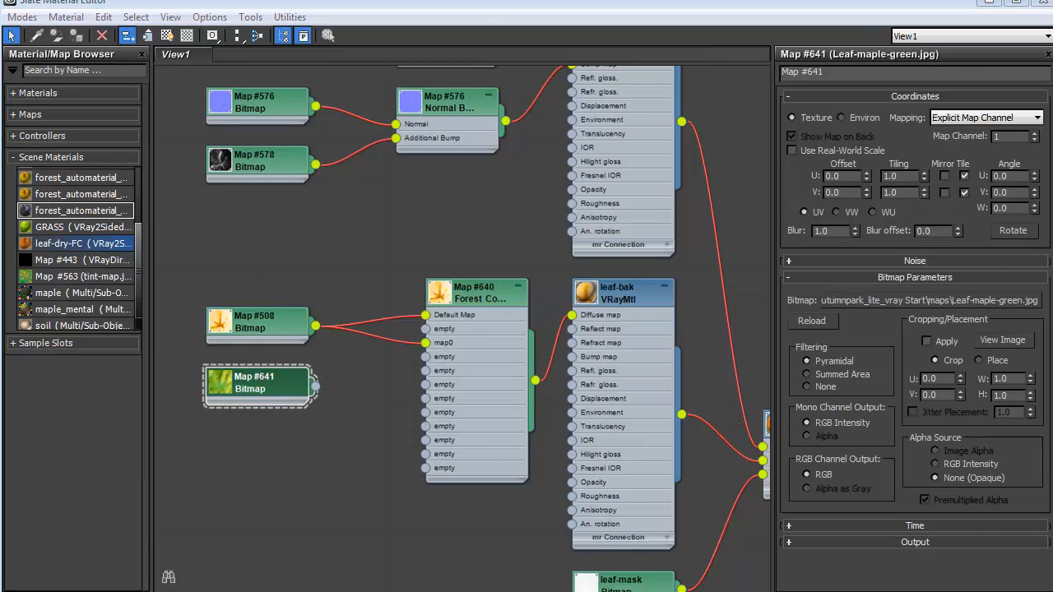
pyautogui.hotkey('alt', 'Tab')
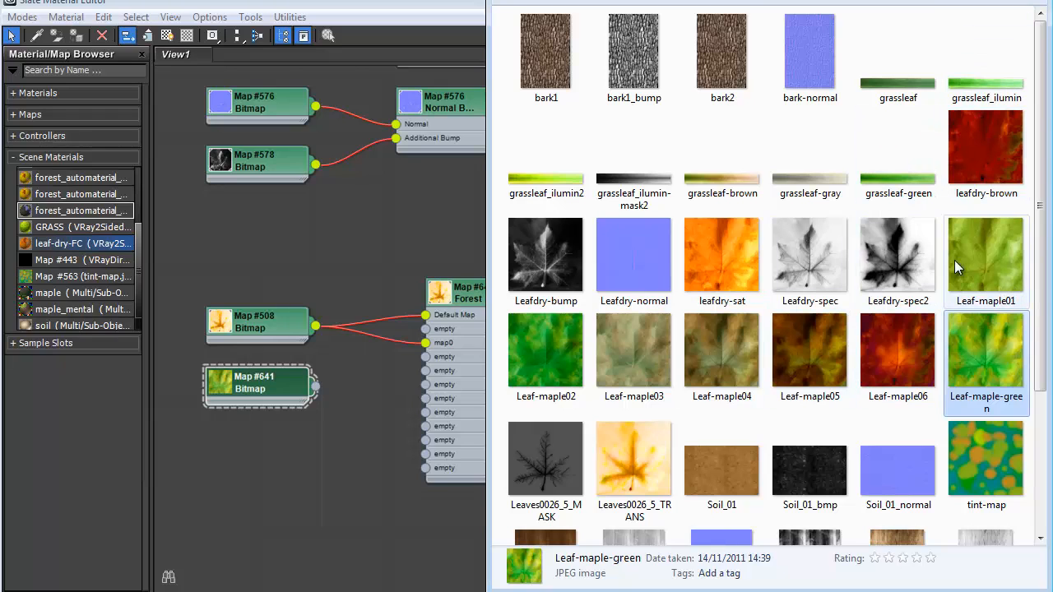
pyautogui.moveTo(737, 265); pyautogui.dragTo(255, 452)
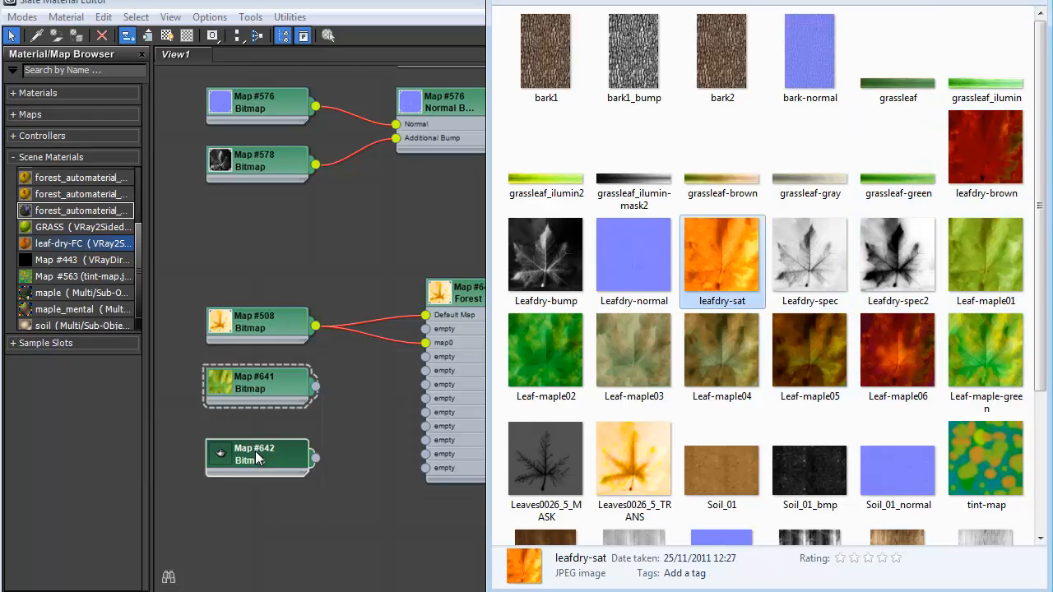
pyautogui.click(372, 5)
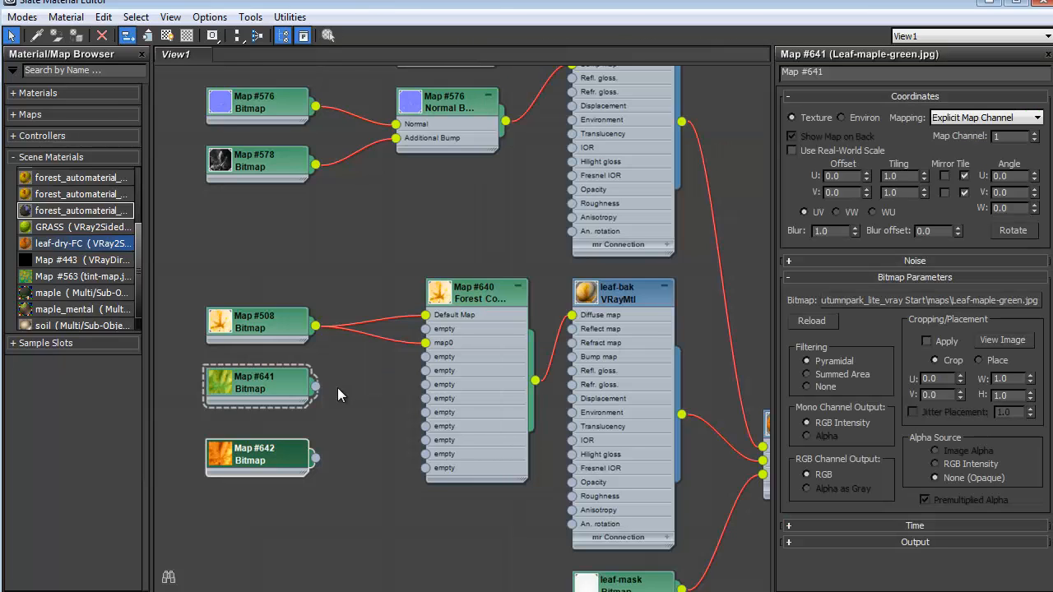
# - Connect the Leaf-maple-green bitmap to map slot 2 and leafdry-sat to map slot 3 of leaf-bak's Forest Color map
pyautogui.moveTo(317, 386); pyautogui.dragTo(425, 357)
pyautogui.moveTo(410, 387); pyautogui.dragTo(426, 370)
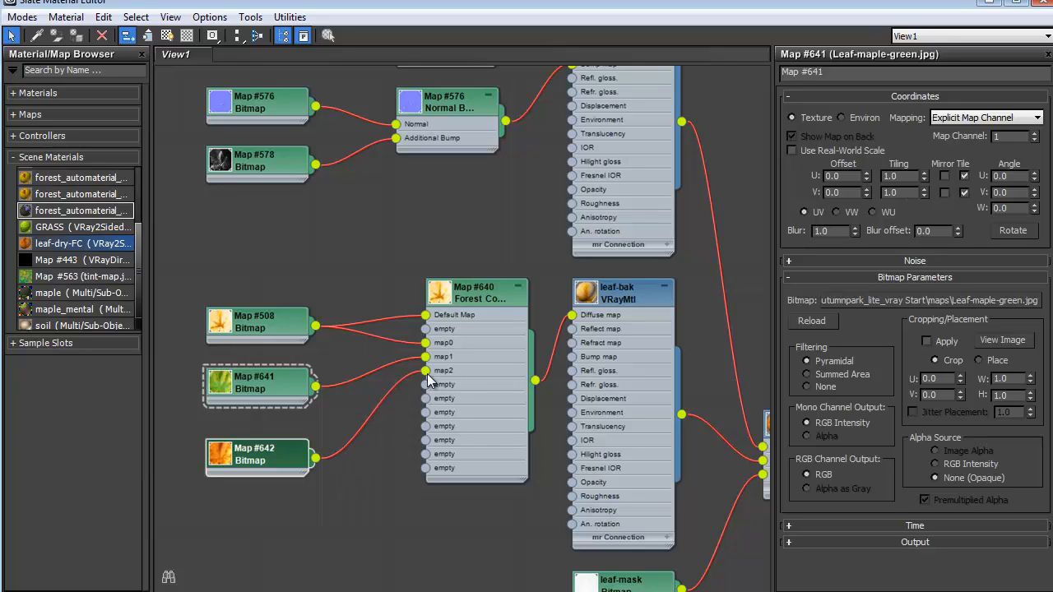
pyautogui.moveTo(248, 330); pyautogui.dragTo(265, 316)
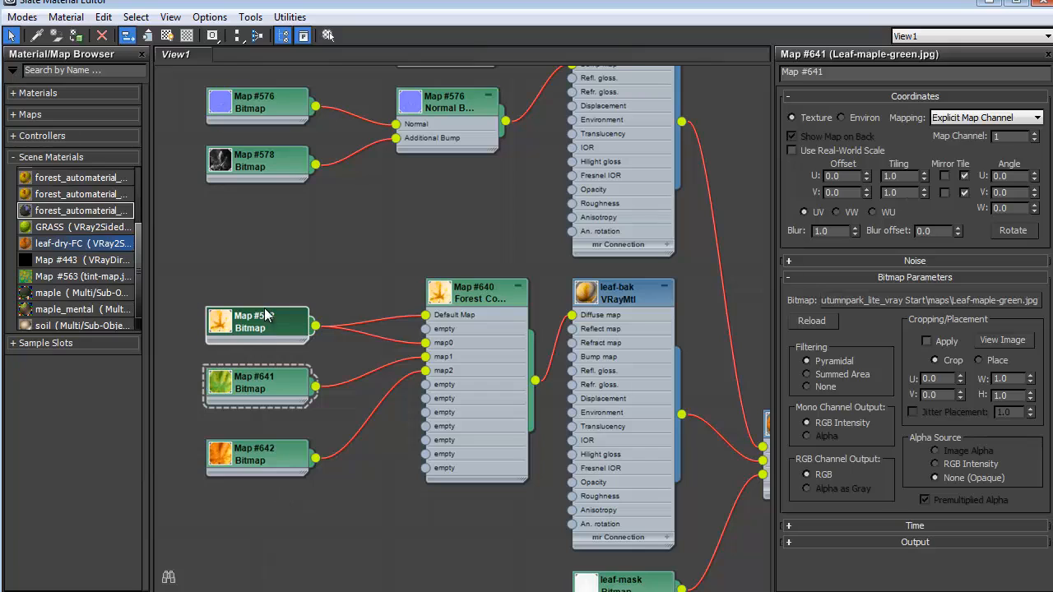
# - Enable map slots 1, 2 and 3 in leaf-bak's Forest Color map
pyautogui.doubleClick(465, 296)
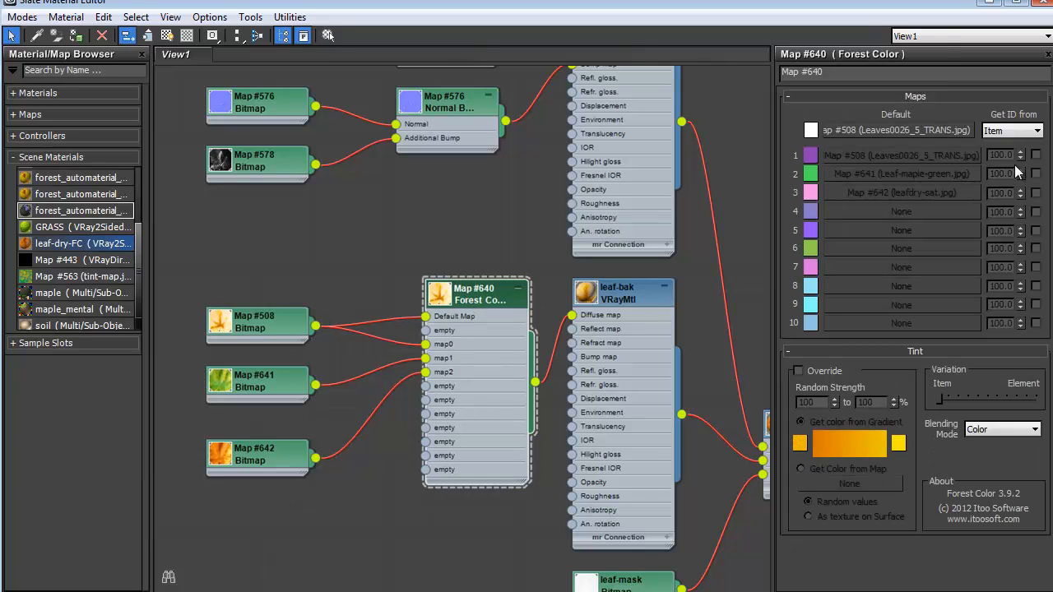
pyautogui.click(1036, 155)
pyautogui.click(1036, 173)
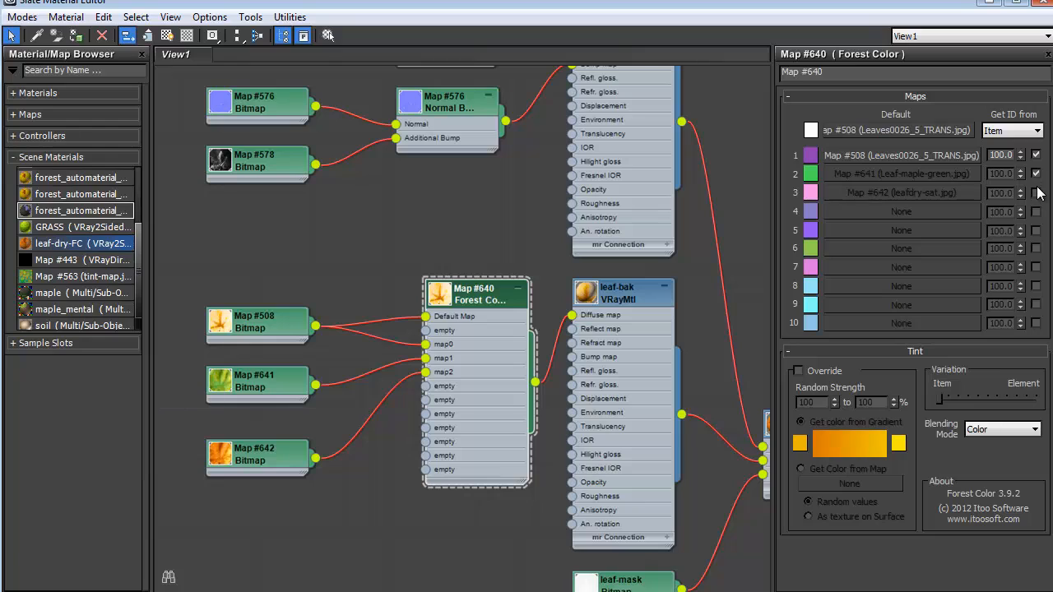
pyautogui.click(1036, 192)
# - Set the probability of Leaves0026_5_TRANS to 50 and of leafdry-sat to 20, and lower that of Leaf-maple-green
pyautogui.doubleClick(1002, 154)
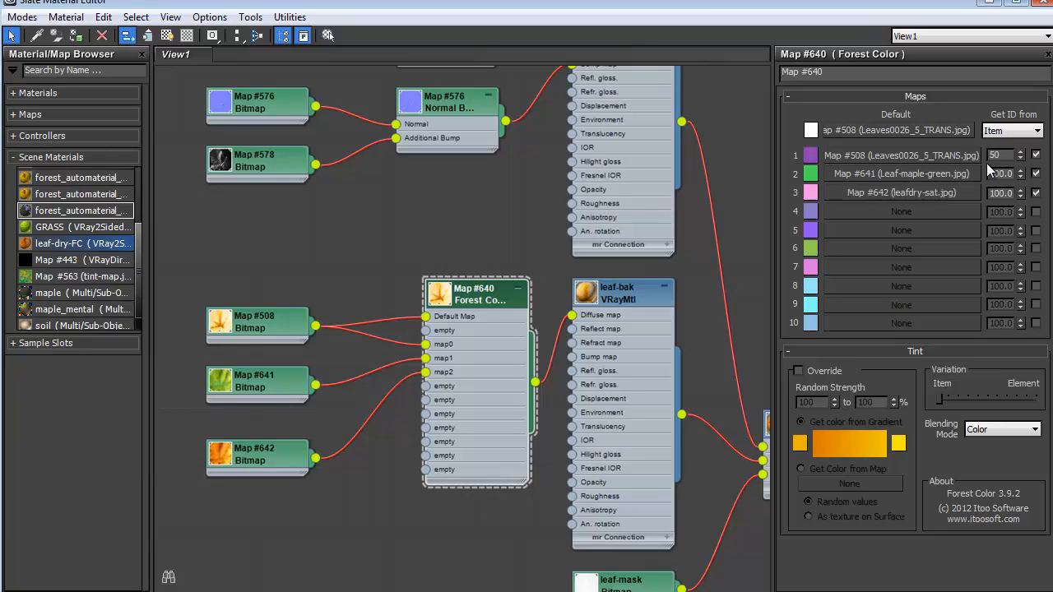
pyautogui.write('50')
pyautogui.doubleClick(1002, 174)
pyautogui.write('3')
pyautogui.doubleClick(1002, 192)
pyautogui.write('20')
pyautogui.press('Return')
# - Compare the grass and leaves of renders A and B across the full image width in the V-Ray frame buffer
pyautogui.moveTo(896, 5); pyautogui.dragTo(680, 11)
pyautogui.click(872, 20)
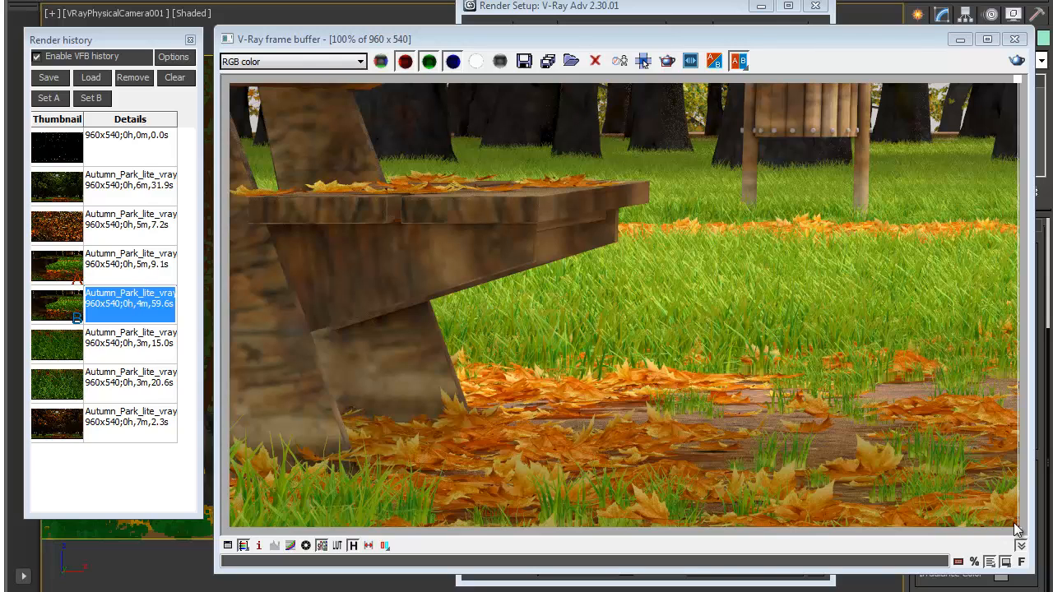
pyautogui.moveTo(1020, 536); pyautogui.dragTo(265, 536)
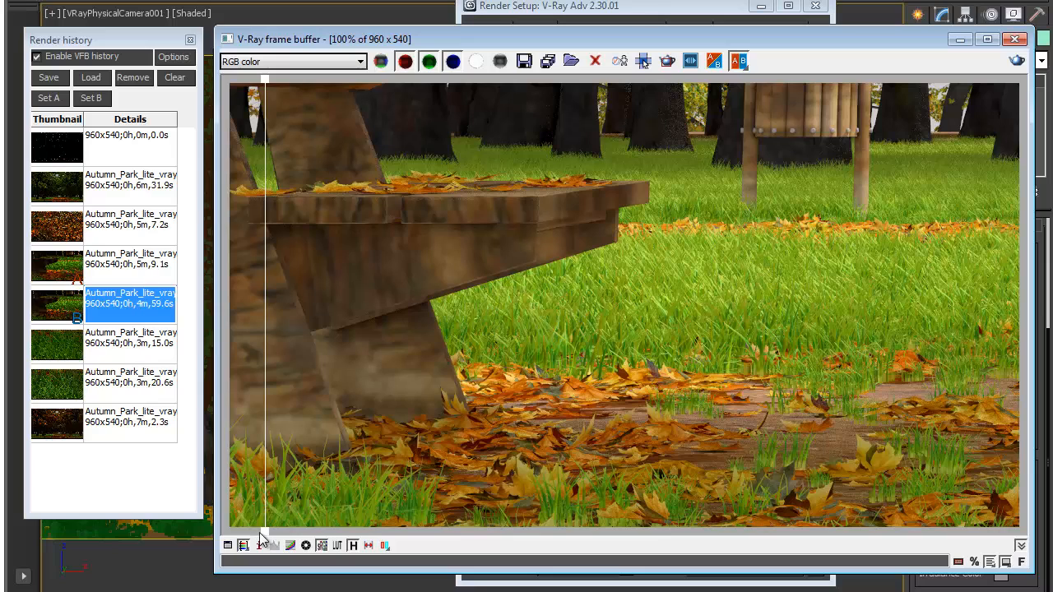
pyautogui.moveTo(265, 536); pyautogui.dragTo(627, 537)
pyautogui.moveTo(737, 550); pyautogui.dragTo(227, 543)
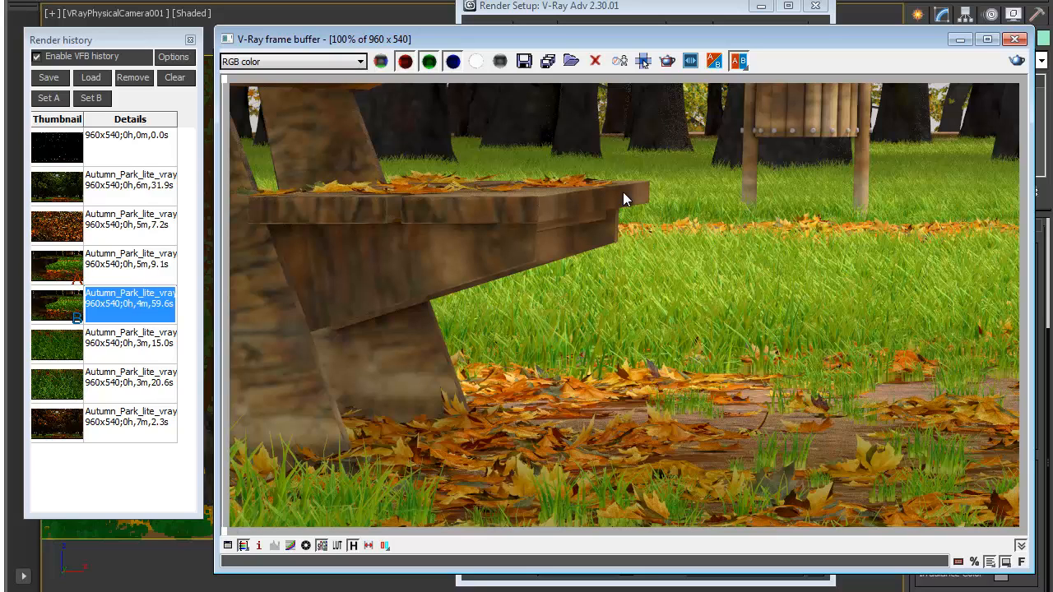
pyautogui.click(1015, 39)
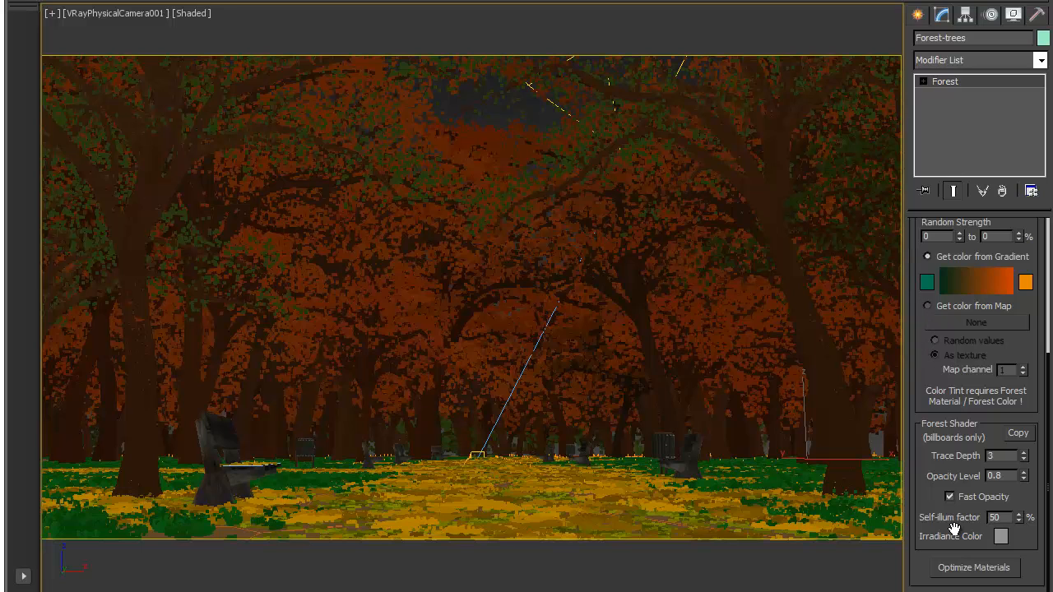
# - Open the Material Optimizer for the Forest-trees object and move its window clear of the middle of the viewport
pyautogui.scroll(5, 914, 442)
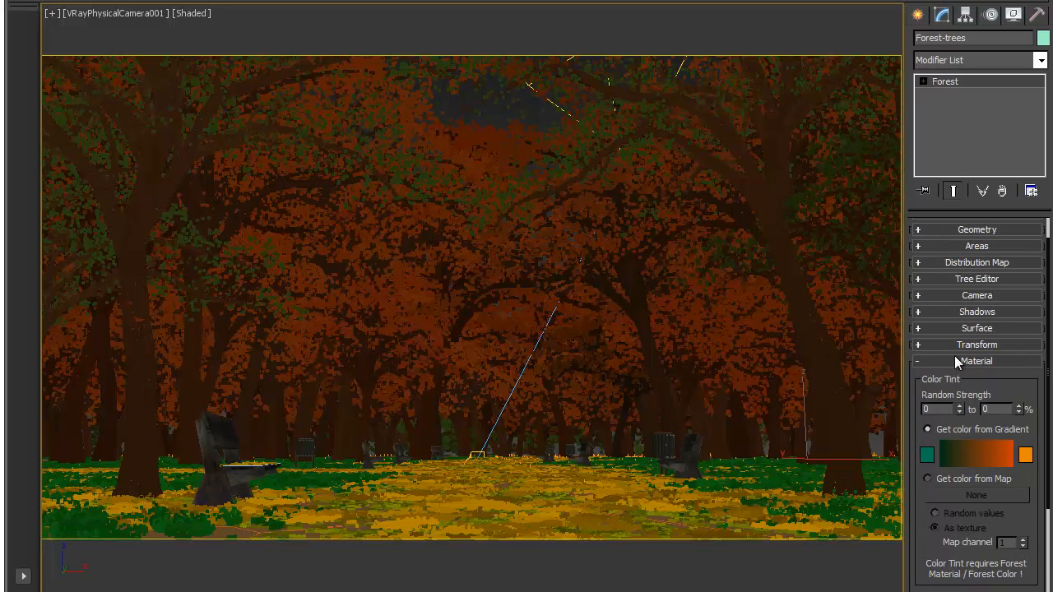
pyautogui.moveTo(926, 508); pyautogui.dragTo(938, 347)
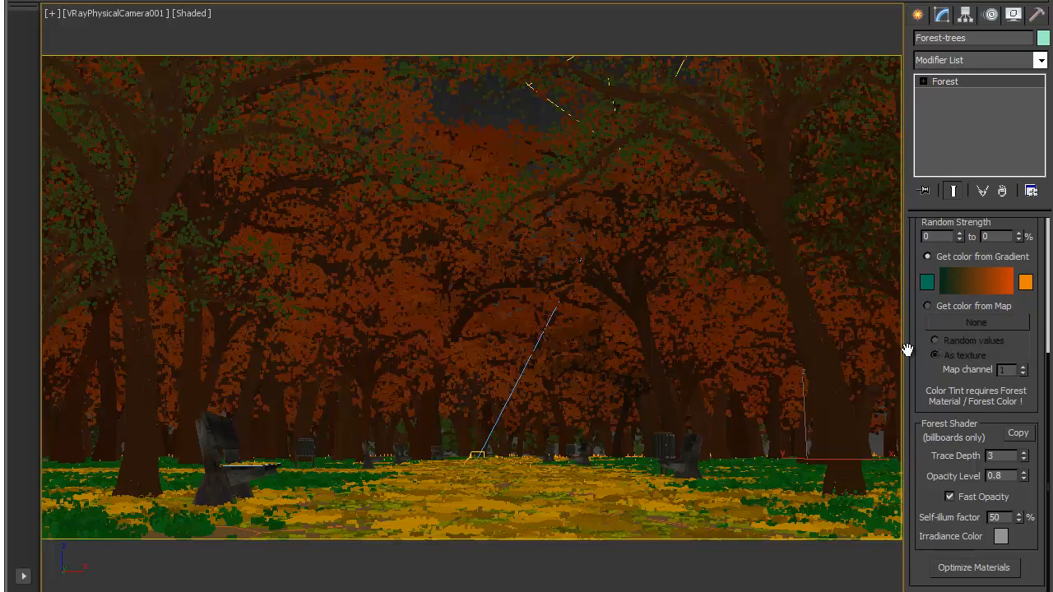
pyautogui.click(976, 569)
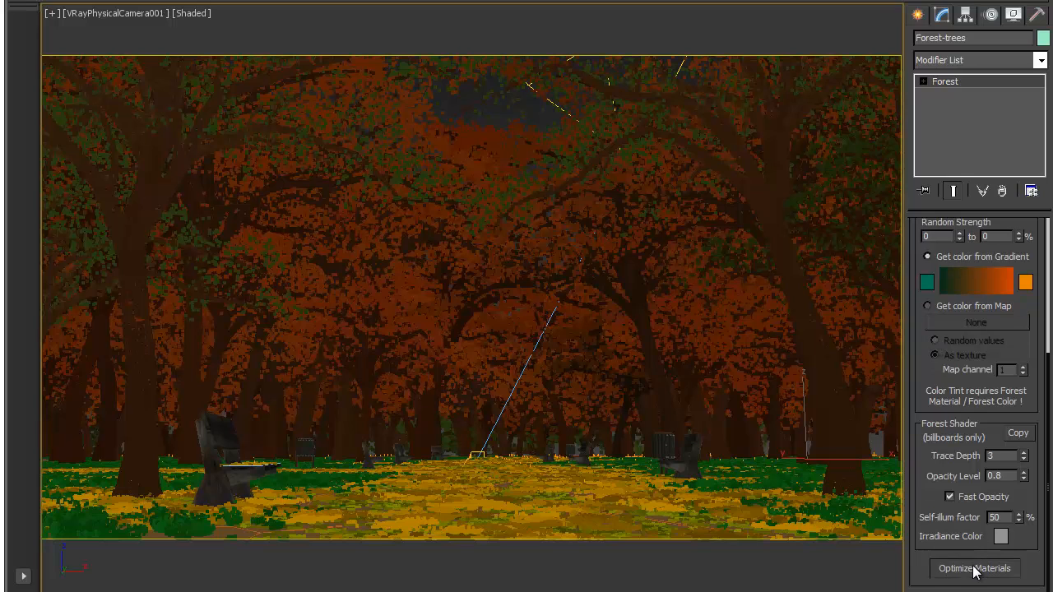
pyautogui.moveTo(556, 174); pyautogui.dragTo(755, 86)
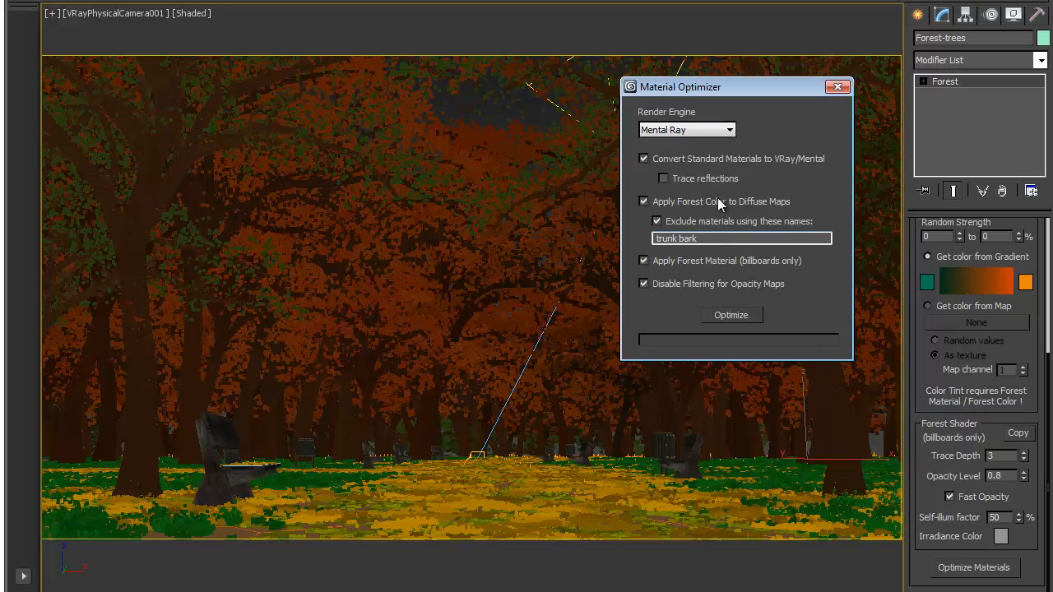
# - Run the Material Optimizer on the trees' materials for Mental Ray with the current options, accept modifying the scene materials, and close it
pyautogui.click(754, 317)
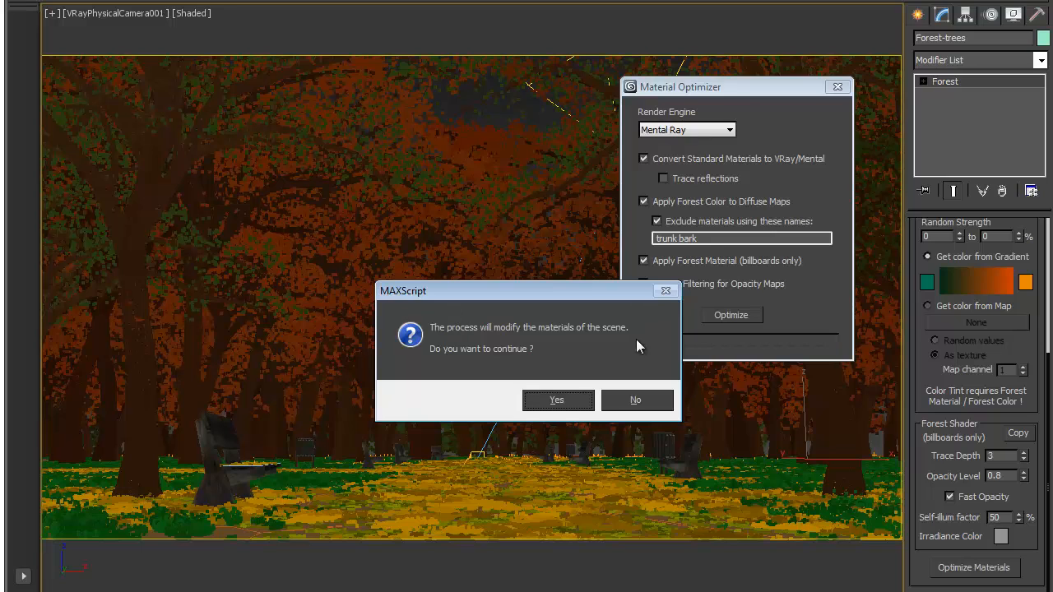
pyautogui.click(557, 401)
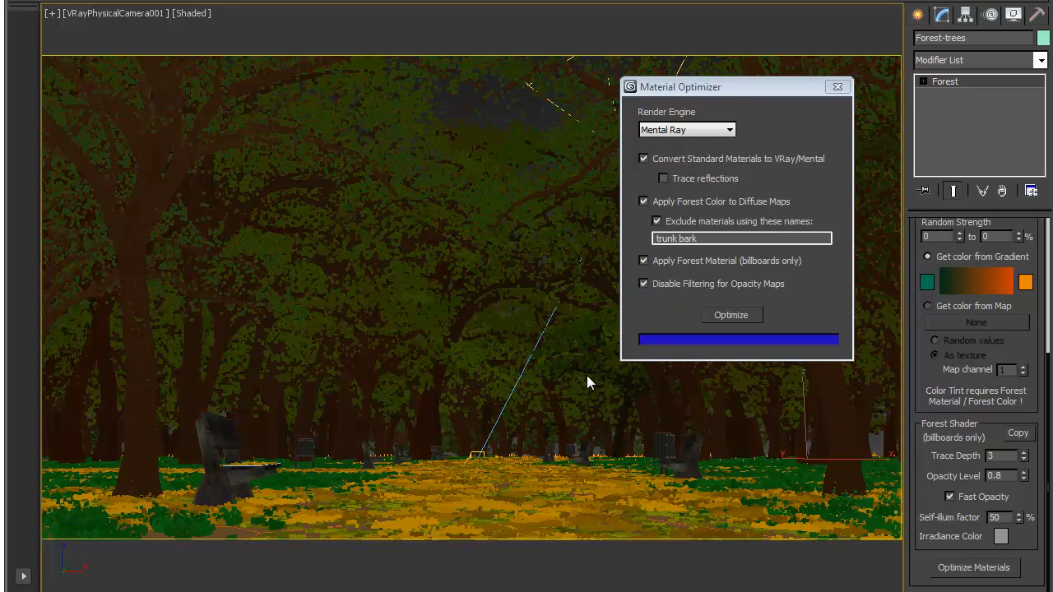
pyautogui.click(838, 87)
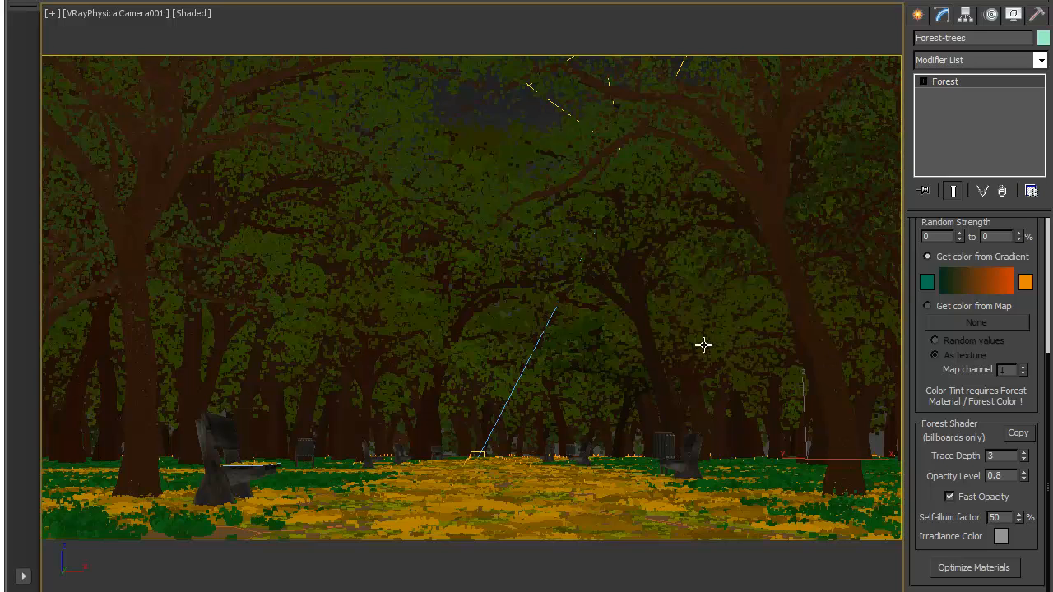
# - Open the material editor and examine the maple_mental network down to the maps feeding its maple leaf sub-material
pyautogui.press('m')
pyautogui.moveTo(438, 326); pyautogui.dragTo(481, 166, button='middle')
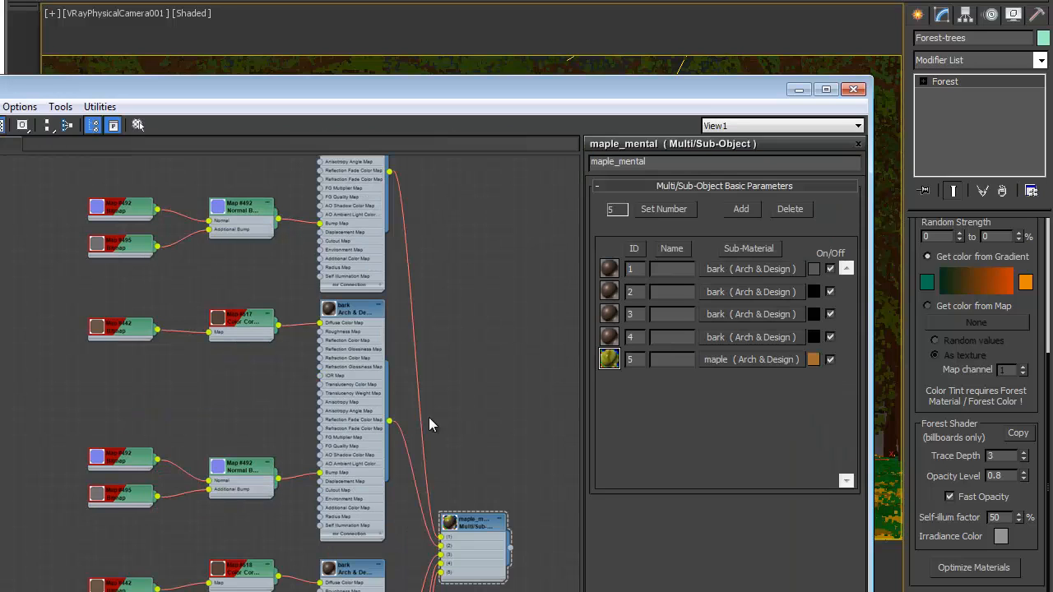
pyautogui.moveTo(458, 433); pyautogui.dragTo(477, 181, button='middle')
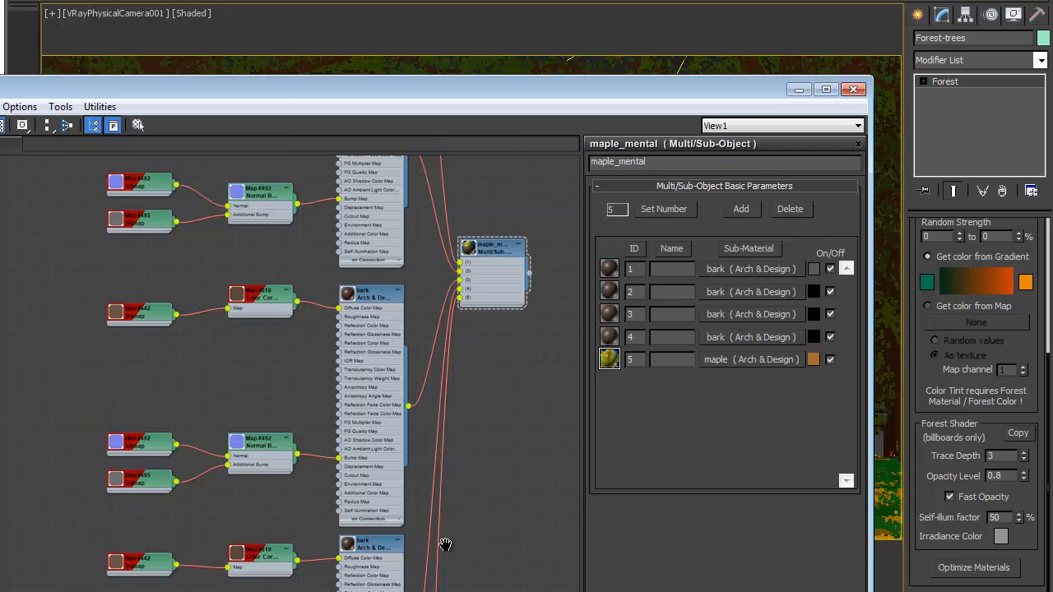
pyautogui.moveTo(444, 545); pyautogui.dragTo(465, 266, button='middle')
pyautogui.moveTo(467, 503); pyautogui.dragTo(466, 396, button='middle')
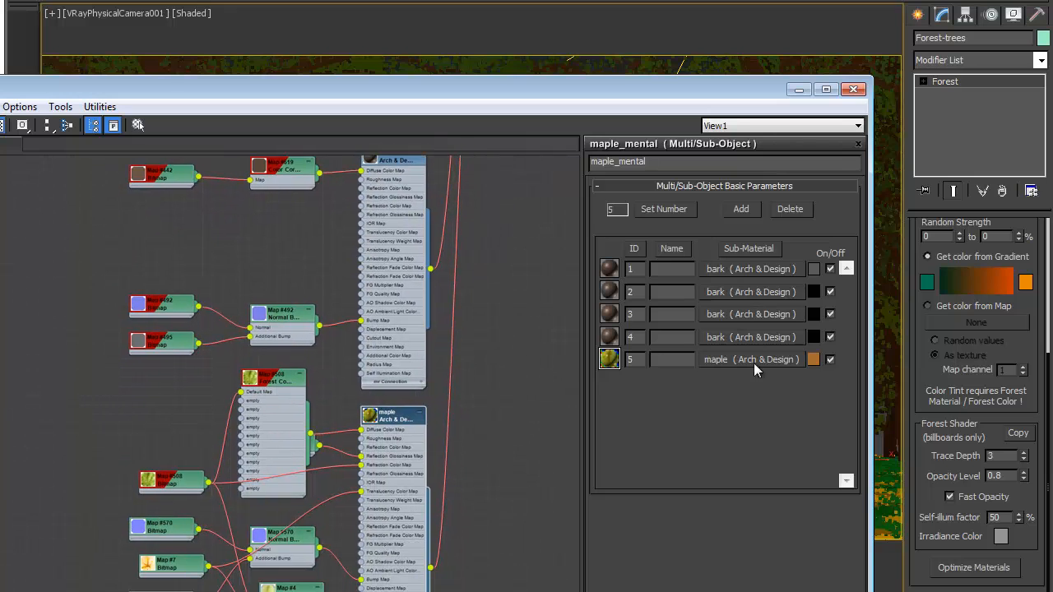
pyautogui.moveTo(430, 505); pyautogui.dragTo(433, 585, button='middle')
pyautogui.moveTo(524, 272); pyautogui.dragTo(508, 255, button='middle')
pyautogui.moveTo(453, 551); pyautogui.dragTo(462, 331, button='middle')
pyautogui.scroll(2, 423, 343)
pyautogui.moveTo(419, 290); pyautogui.dragTo(494, 299, button='middle')
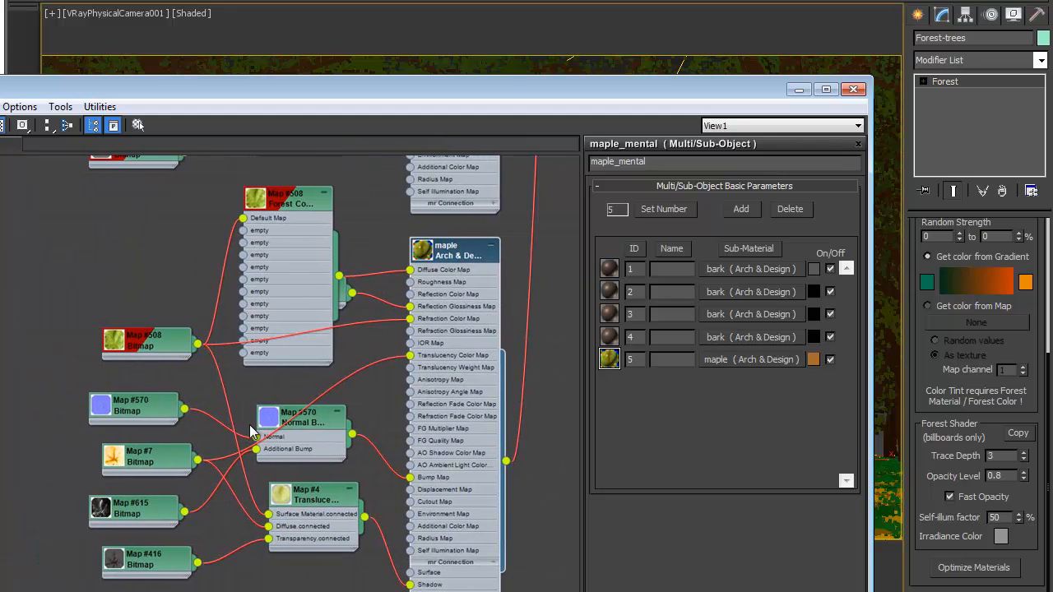
# - Spread the Map #508 leaf bitmap and its Forest Color node apart from the maple material's other maps
pyautogui.moveTo(138, 349); pyautogui.dragTo(34, 335)
pyautogui.moveTo(293, 212)
pyautogui.mouseDown()
pyautogui.moveTo(280, 220)
pyautogui.moveTo(295, 222)
pyautogui.moveTo(287, 195)
pyautogui.moveTo(284, 224)
pyautogui.mouseUp()
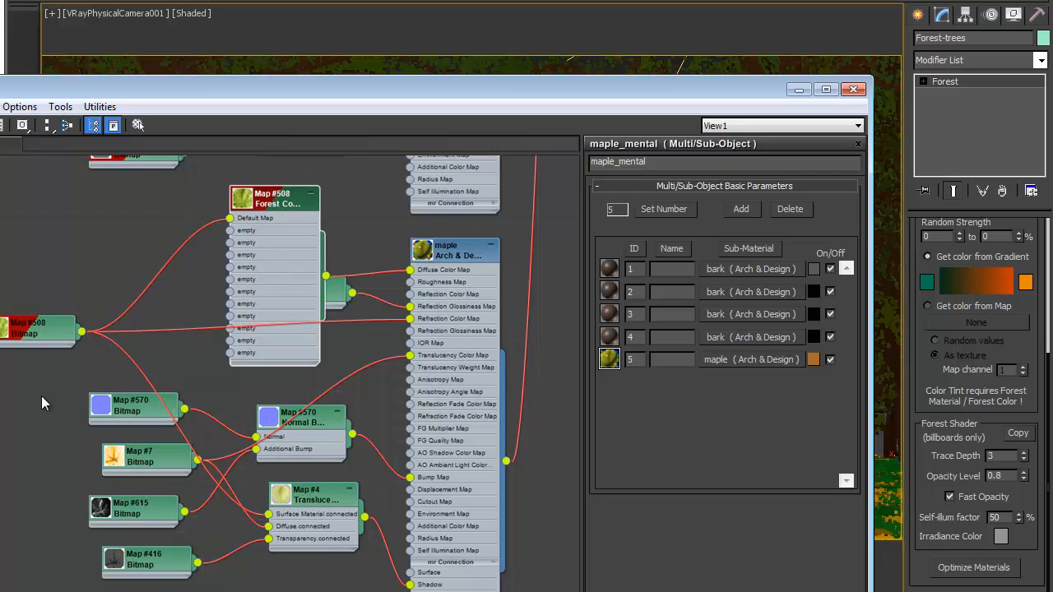
pyautogui.moveTo(41, 395); pyautogui.dragTo(120, 367, button='middle')
pyautogui.moveTo(113, 333)
pyautogui.mouseDown()
pyautogui.moveTo(124, 335)
pyautogui.moveTo(114, 334)
pyautogui.mouseUp()
pyautogui.moveTo(525, 255); pyautogui.dragTo(527, 258)
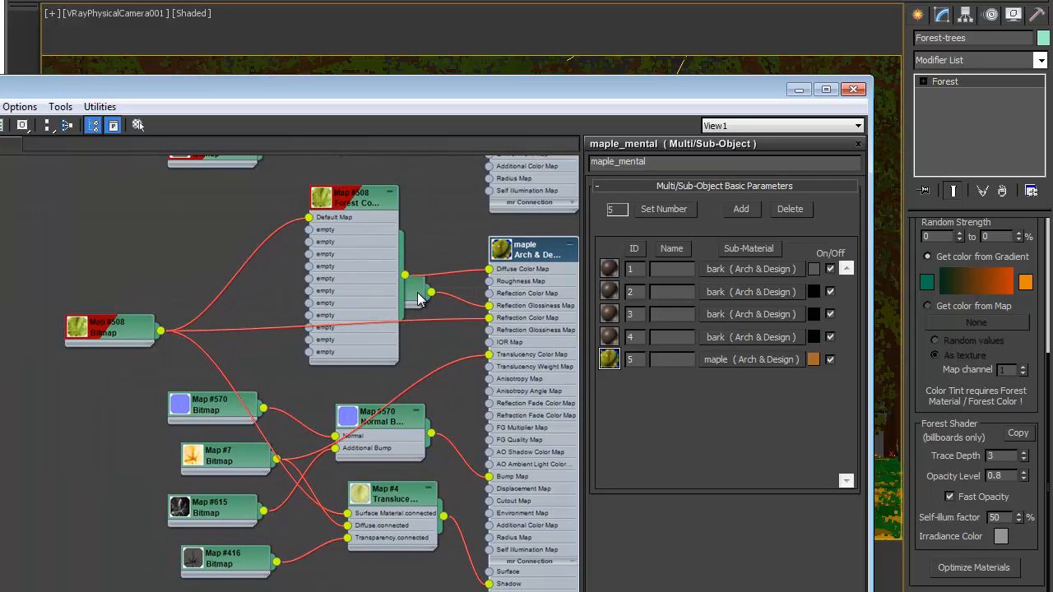
# - Separate the overlapping Map #570 bitmap, Normal Bump and Translucency nodes and adjust the Forest Color and leaf bitmap positions
pyautogui.moveTo(416, 294); pyautogui.dragTo(458, 388)
pyautogui.moveTo(400, 421); pyautogui.dragTo(411, 433)
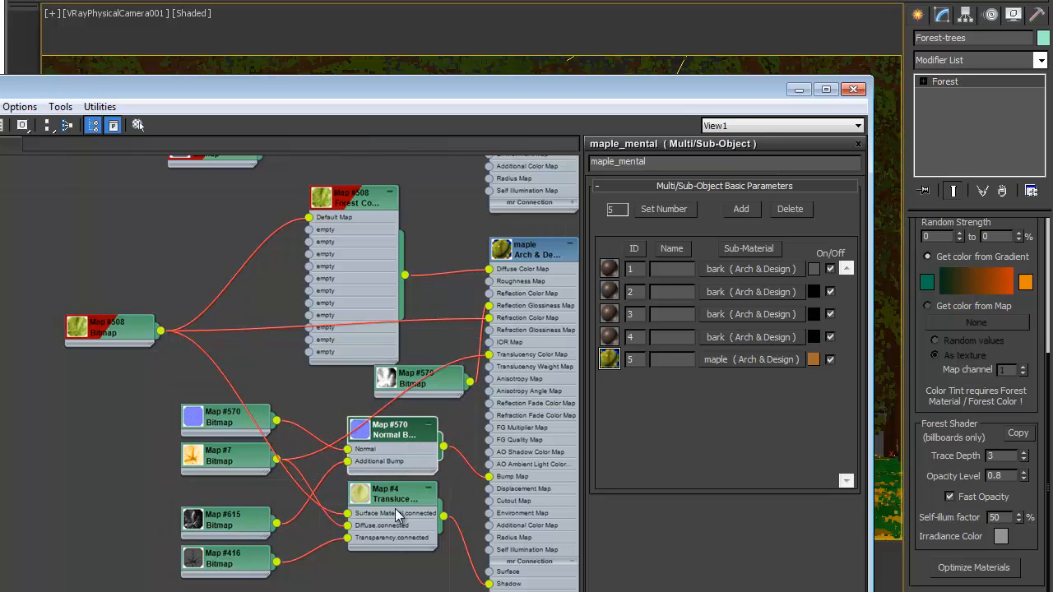
pyautogui.moveTo(395, 509); pyautogui.dragTo(402, 557)
pyautogui.moveTo(411, 435); pyautogui.dragTo(412, 461)
pyautogui.moveTo(416, 376); pyautogui.dragTo(389, 416)
pyautogui.moveTo(358, 393); pyautogui.dragTo(333, 367, button='middle')
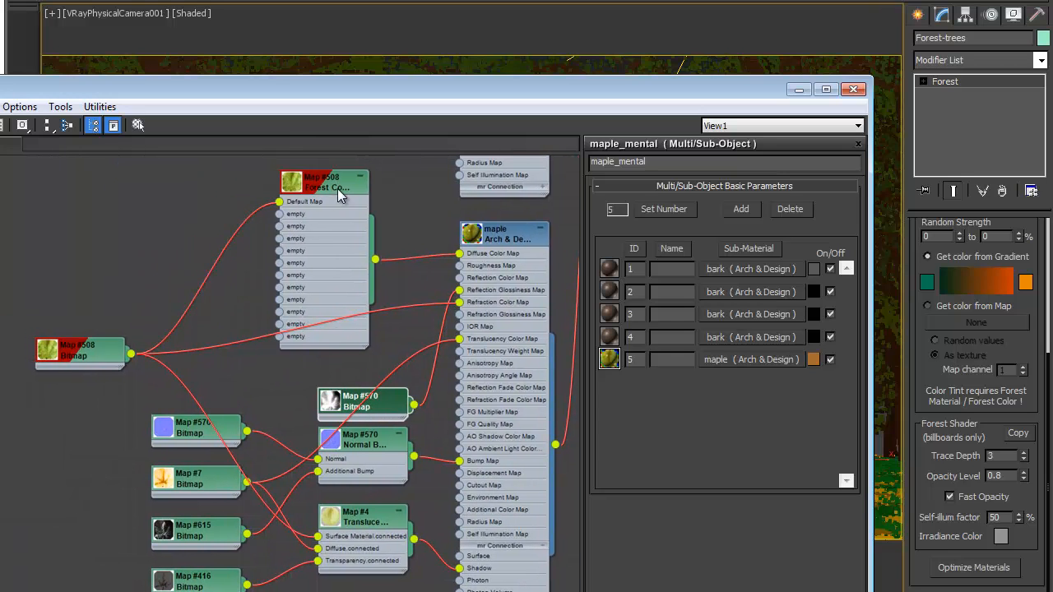
pyautogui.moveTo(338, 189); pyautogui.dragTo(325, 188)
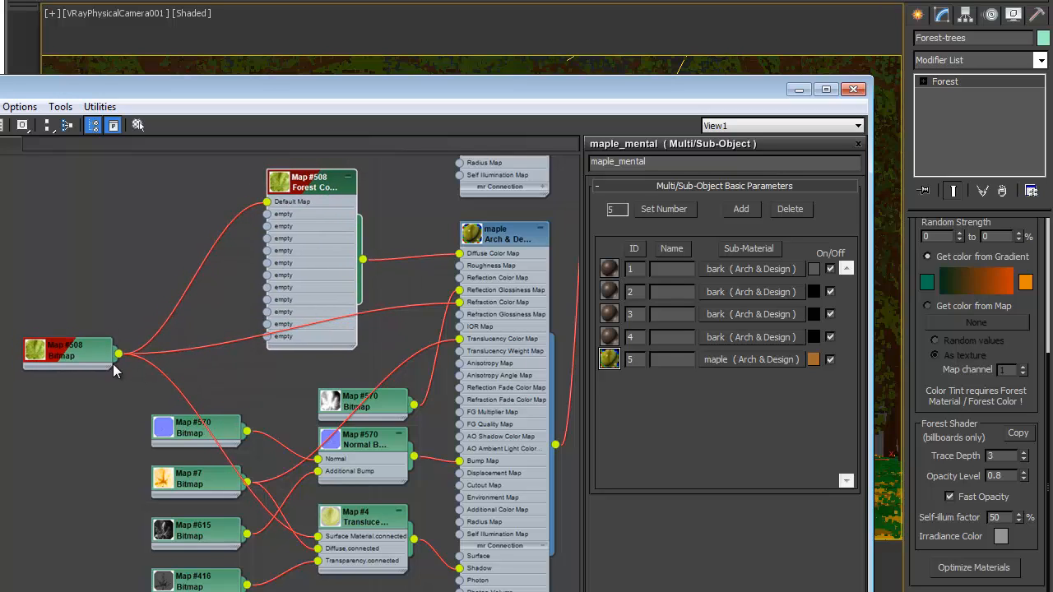
pyautogui.moveTo(91, 366)
pyautogui.mouseDown()
pyautogui.moveTo(103, 362)
pyautogui.moveTo(90, 353)
pyautogui.mouseUp()
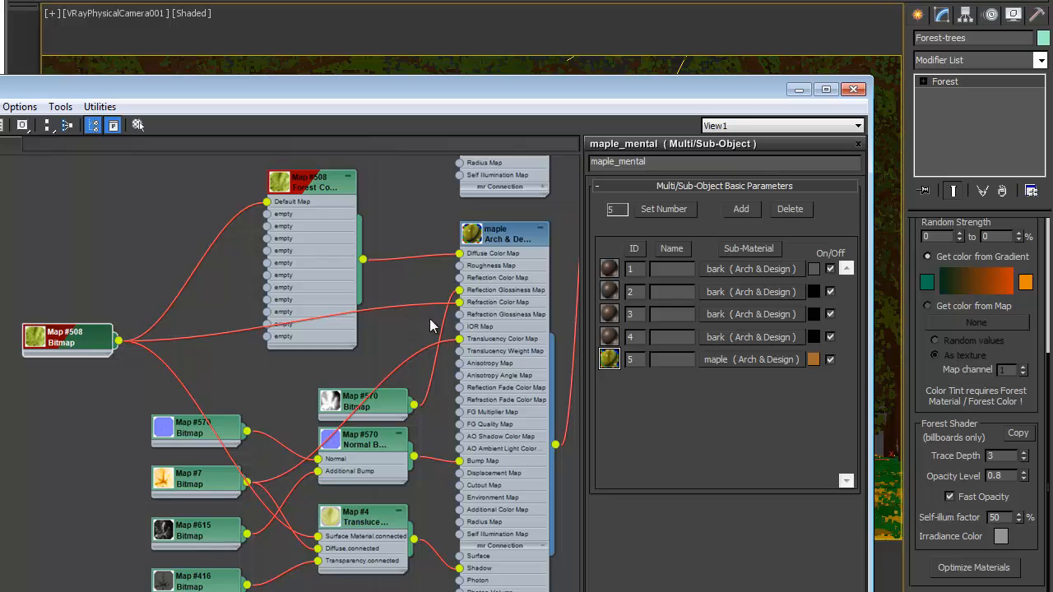
# - Connect the Forest Color output to the maple material's Refraction Color Map and to the Translucency map's Surface Material input
pyautogui.click(357, 529)
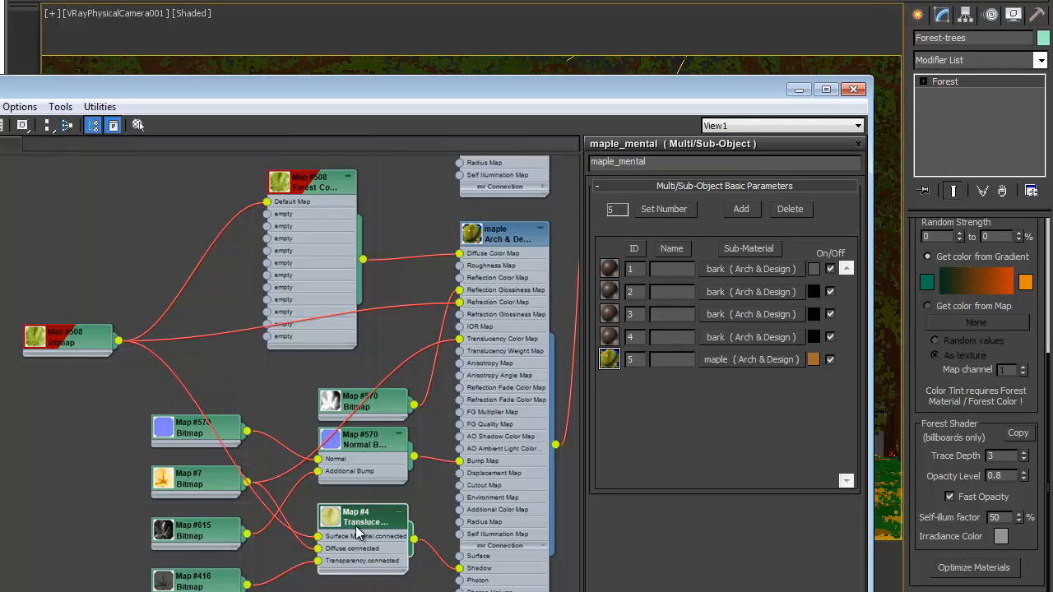
pyautogui.moveTo(356, 527)
pyautogui.mouseDown()
pyautogui.moveTo(380, 516)
pyautogui.moveTo(356, 528)
pyautogui.mouseUp()
pyautogui.moveTo(363, 262); pyautogui.dragTo(459, 302)
pyautogui.click(384, 278)
pyautogui.moveTo(365, 265); pyautogui.dragTo(319, 537)
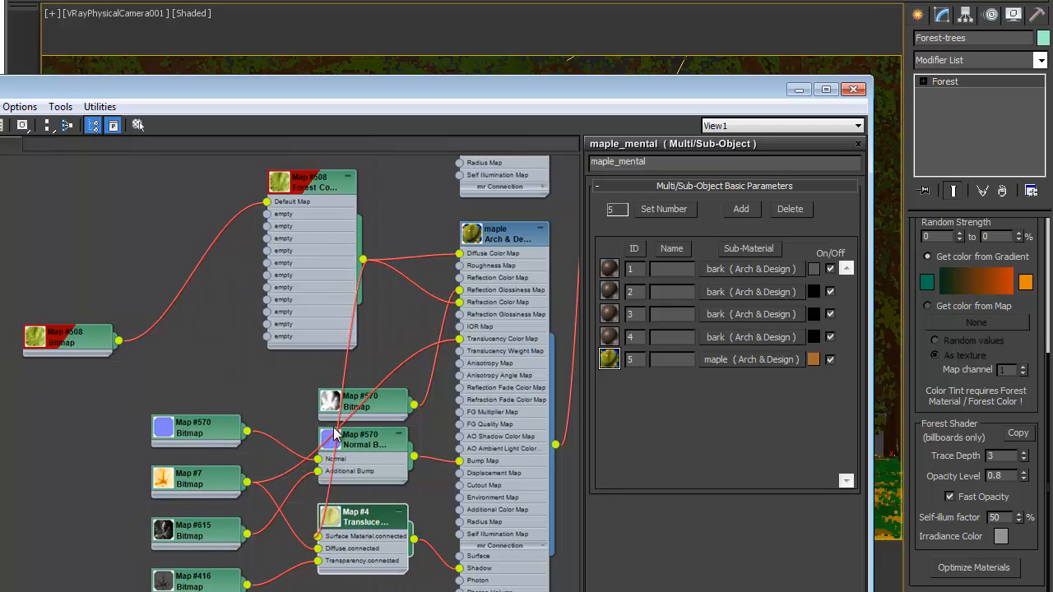
# - Move the Forest Color node away from the maple material and place the Map #508 leaf bitmap beside its Default Map input
pyautogui.moveTo(299, 214); pyautogui.dragTo(197, 214)
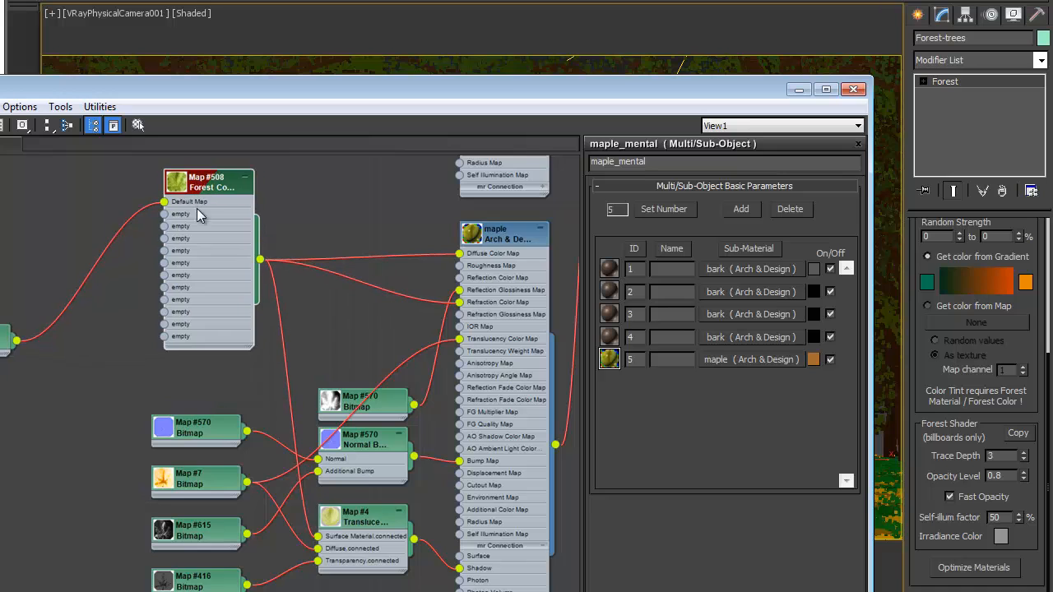
pyautogui.moveTo(201, 227); pyautogui.dragTo(258, 255, button='middle')
pyautogui.scroll(-2, 265, 306)
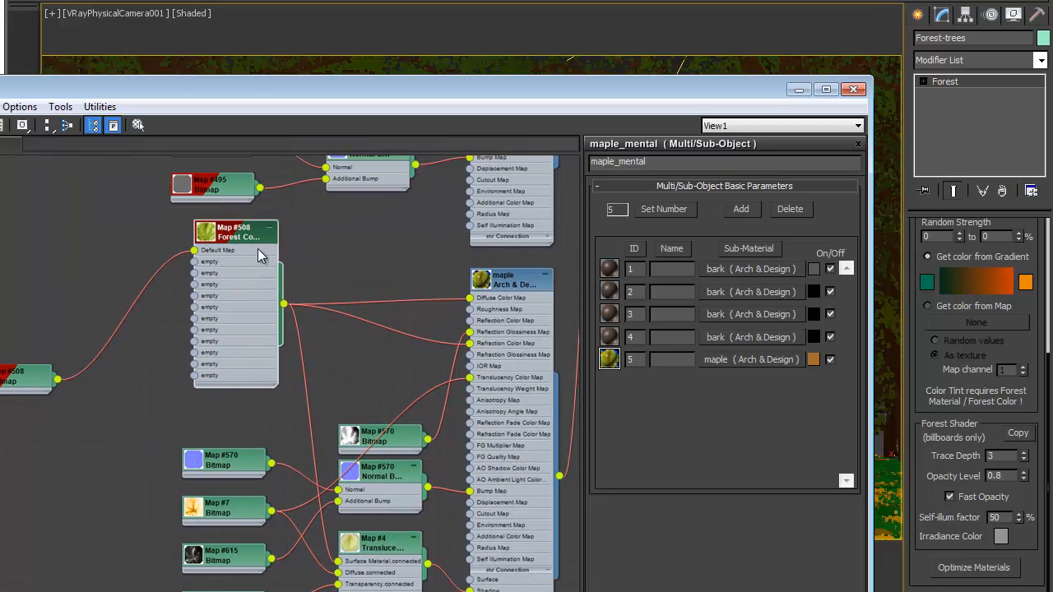
pyautogui.moveTo(235, 426); pyautogui.dragTo(292, 434, button='middle')
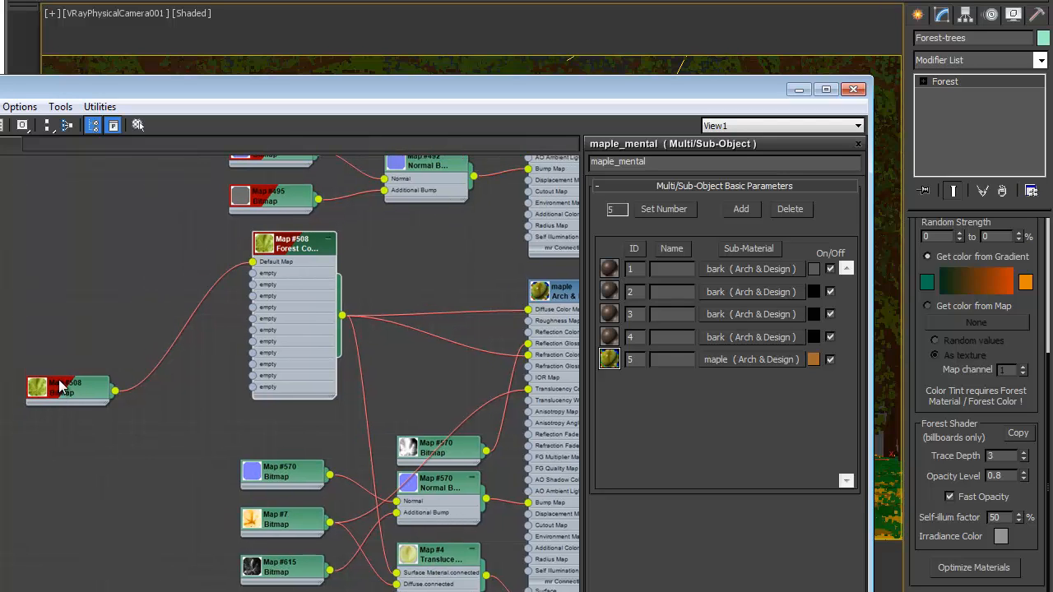
pyautogui.moveTo(60, 386); pyautogui.dragTo(130, 254)
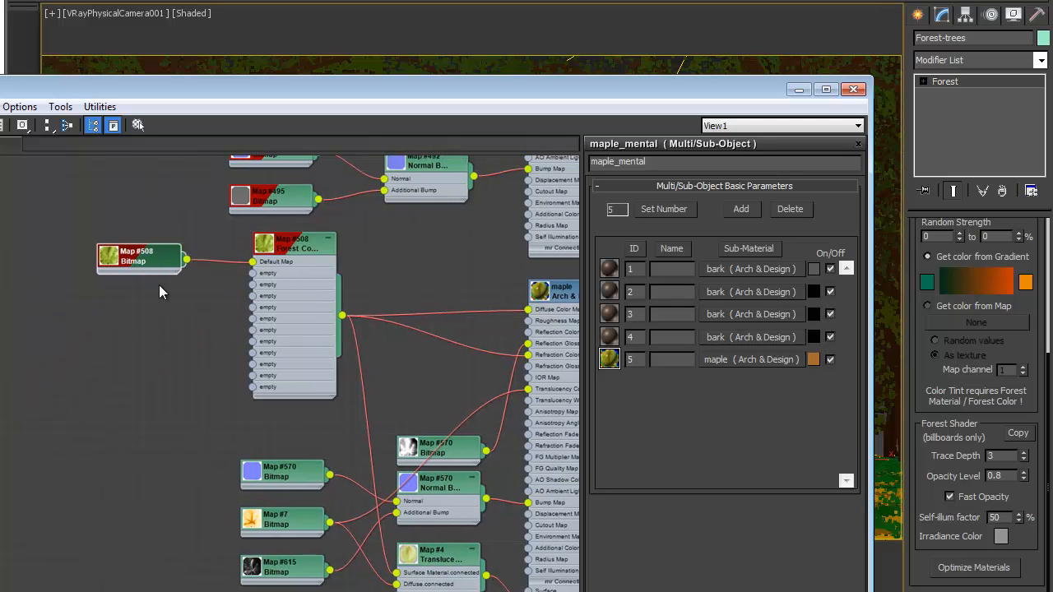
pyautogui.moveTo(159, 285); pyautogui.dragTo(201, 386, button='middle')
pyautogui.scroll(-1, 201, 387)
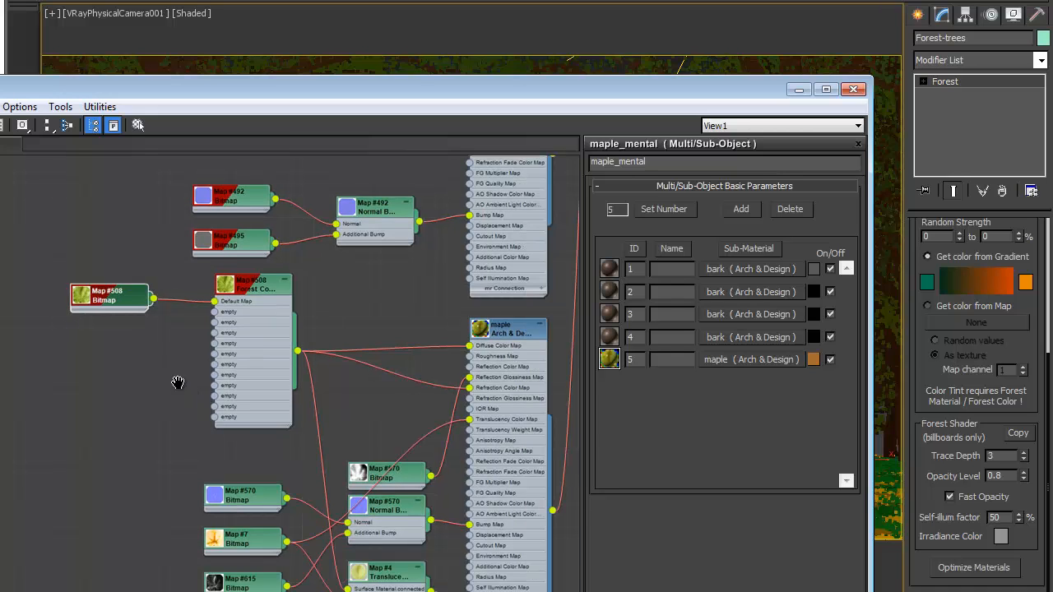
pyautogui.moveTo(178, 382); pyautogui.dragTo(167, 394, button='middle')
# - Arrange the material editor beside the texture folder and add leafdry-sat as a bitmap node above the Map #508 leaf bitmap
pyautogui.click(416, 589)
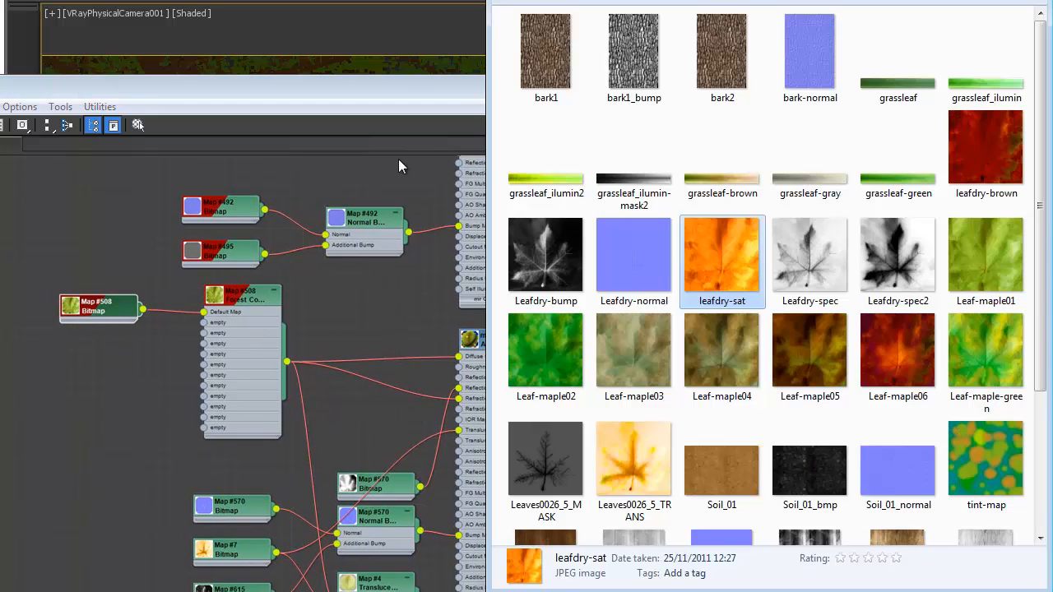
pyautogui.moveTo(364, 81); pyautogui.dragTo(561, 2)
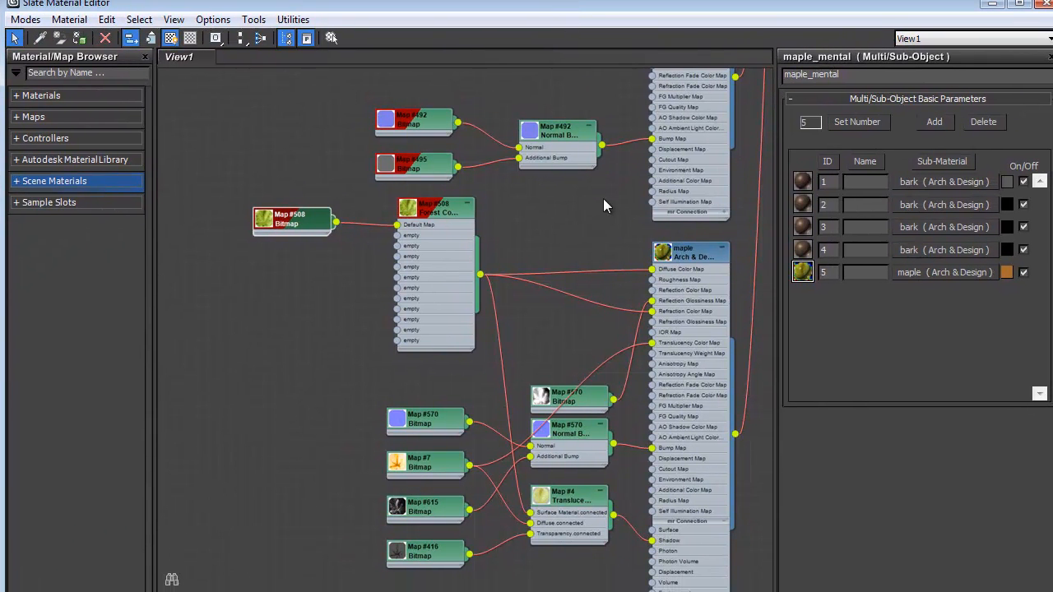
pyautogui.hotkey('alt', 'Tab')
pyautogui.hotkey('alt', 'Tab')
pyautogui.hotkey('alt', 'Tab')
pyautogui.hotkey('alt', 'Tab')
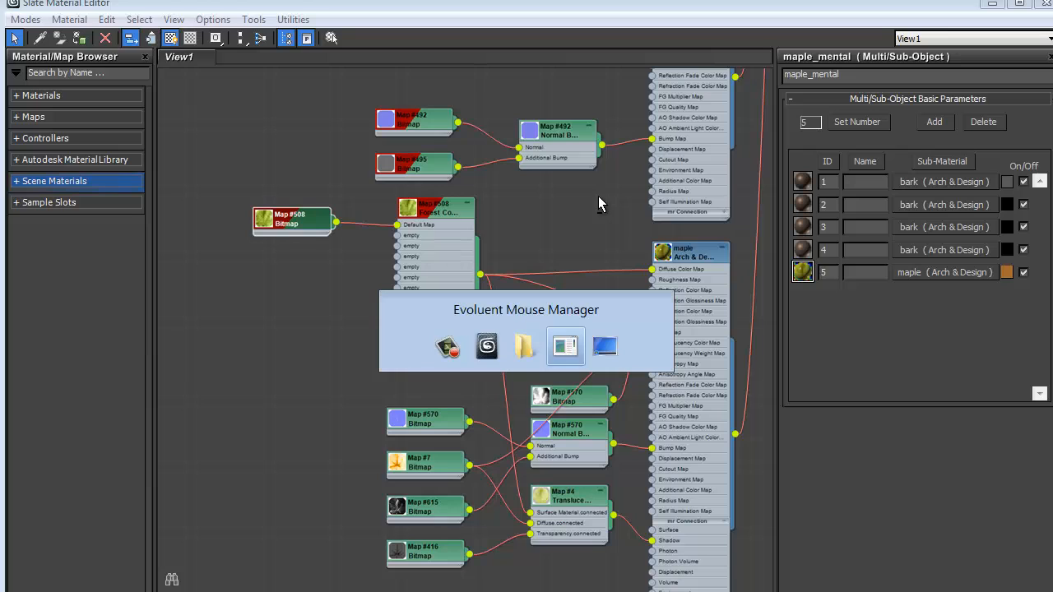
pyautogui.hotkey('alt', 'Tab')
pyautogui.hotkey('alt', 'Tab')
pyautogui.hotkey('alt', 'Tab')
pyautogui.hotkey('alt', 'Tab')
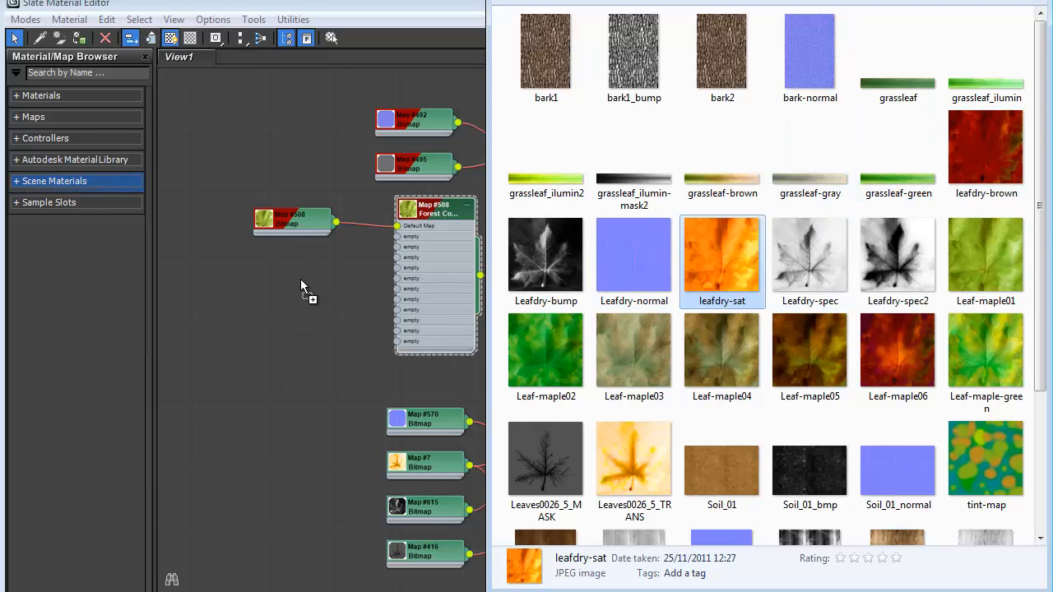
pyautogui.moveTo(291, 256)
pyautogui.mouseDown()
pyautogui.moveTo(308, 270)
pyautogui.moveTo(311, 201)
pyautogui.moveTo(308, 248)
pyautogui.mouseUp()
pyautogui.moveTo(304, 197); pyautogui.dragTo(305, 217)
# - Add the Leaf-maple02 and Leaf-maple03 textures from the folder as bitmap nodes beneath the Map #508 bitmap
pyautogui.hotkey('alt', 'Tab')
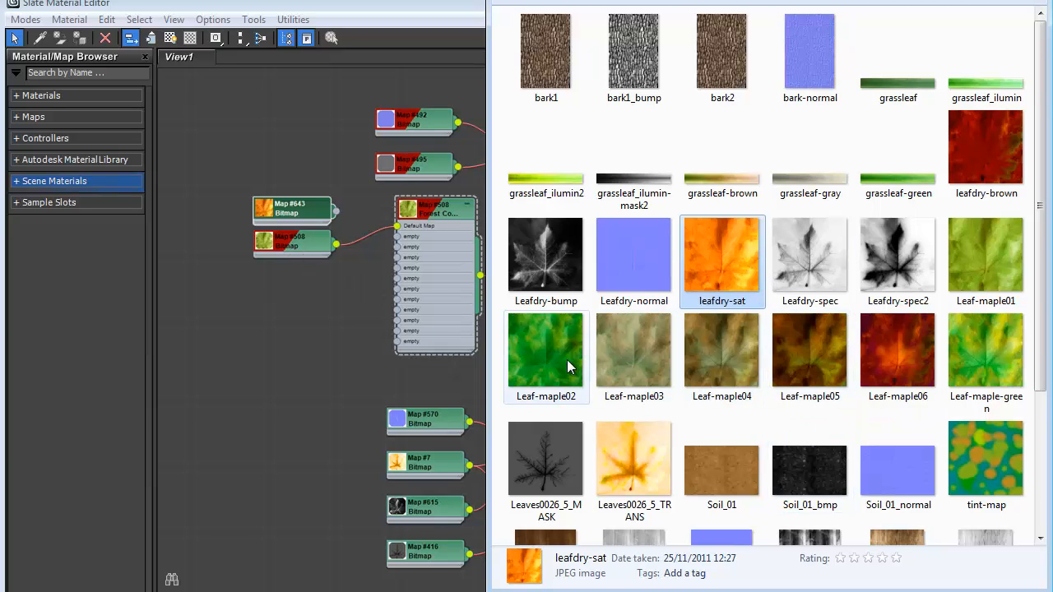
pyautogui.moveTo(567, 359); pyautogui.dragTo(329, 282)
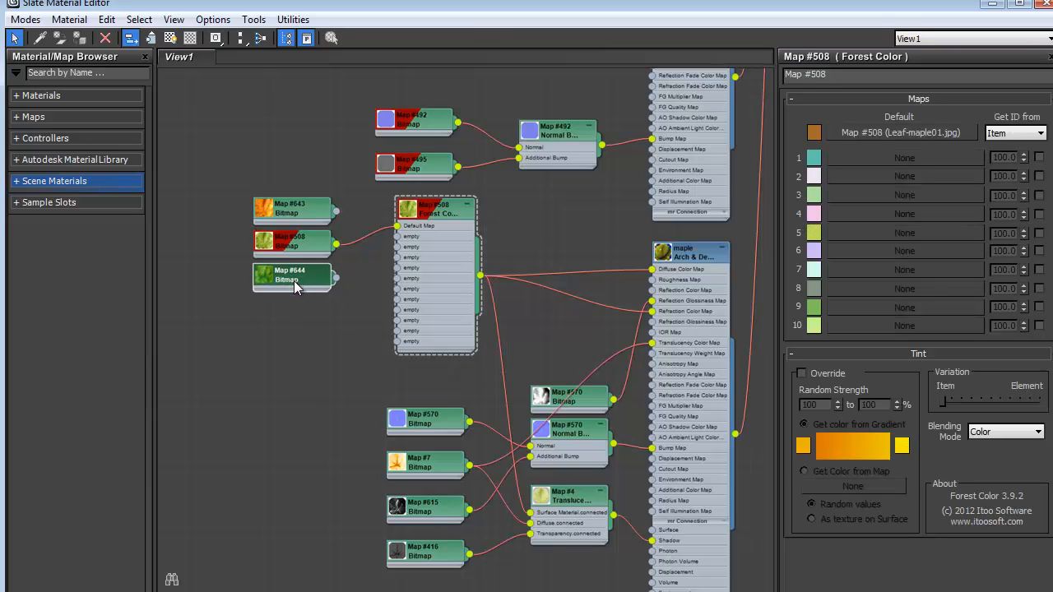
pyautogui.hotkey('alt', 'Tab')
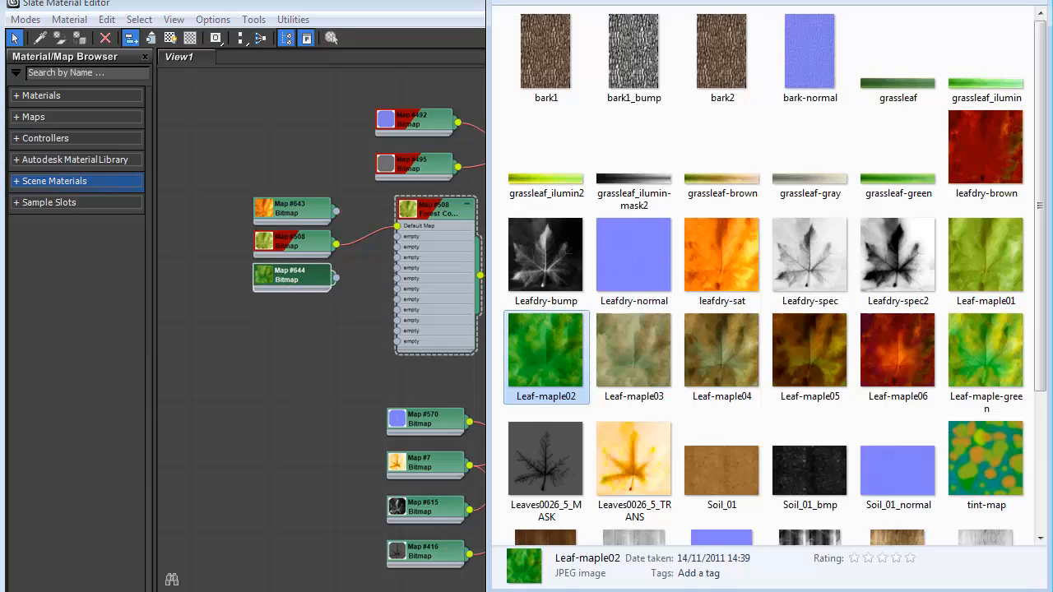
pyautogui.moveTo(649, 349); pyautogui.dragTo(290, 319)
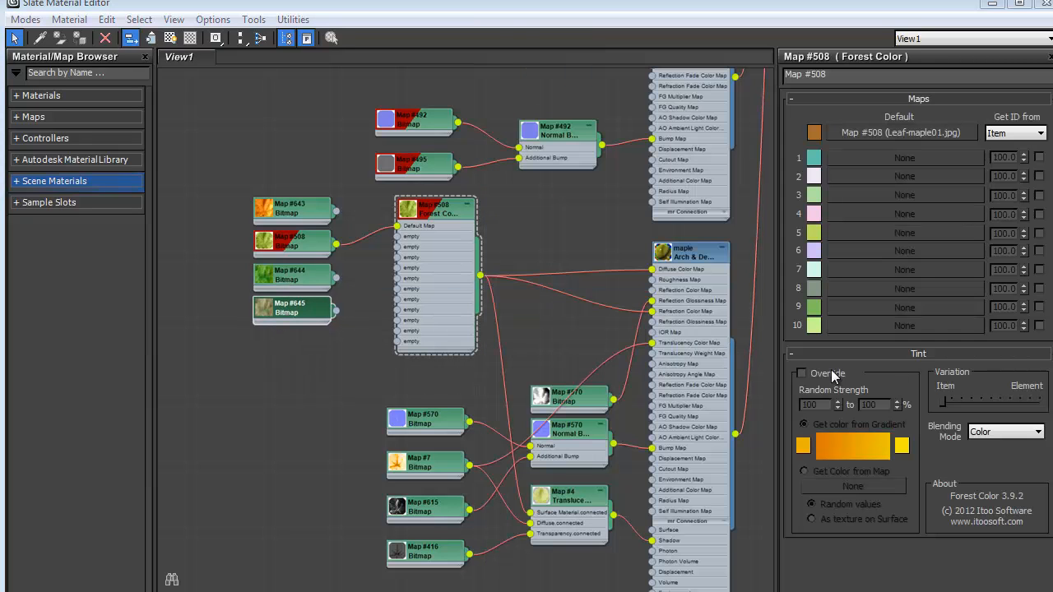
# - Add Leaf-maple04 and Leaf-maple05 as bitmap nodes at the lower end of the leaf bitmap column and return to the material editor
pyautogui.hotkey('alt', 'Tab')
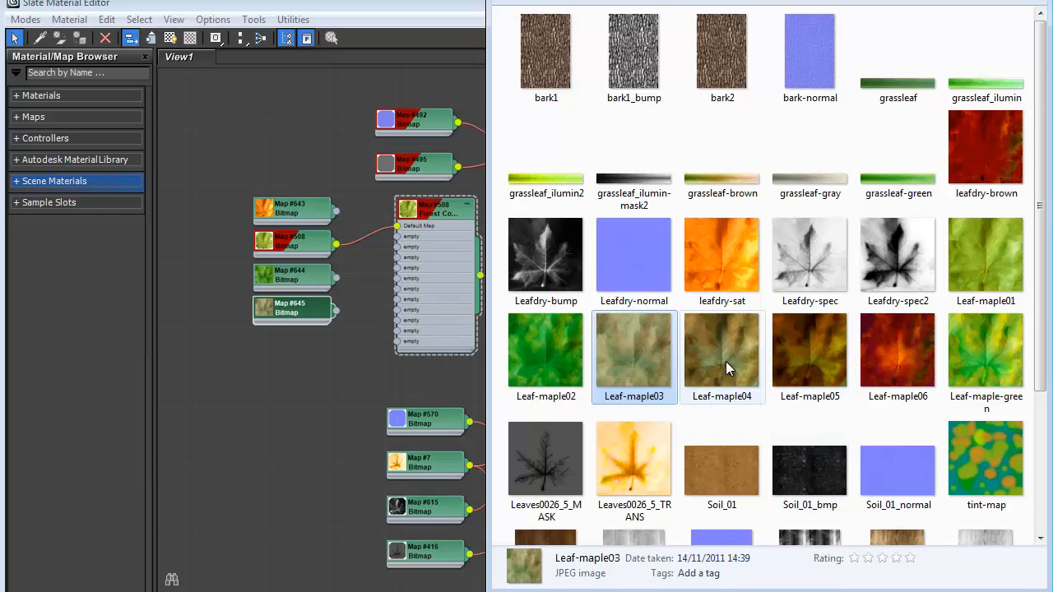
pyautogui.click(725, 362)
pyautogui.moveTo(289, 355); pyautogui.dragTo(290, 354)
pyautogui.hotkey('alt', 'Tab')
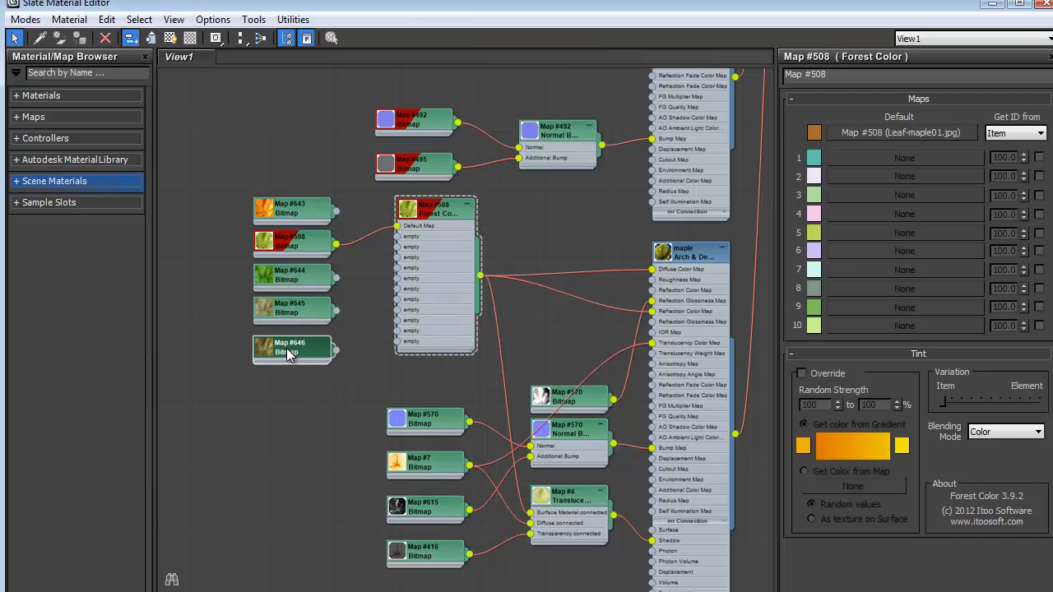
pyautogui.hotkey('alt', 'Tab')
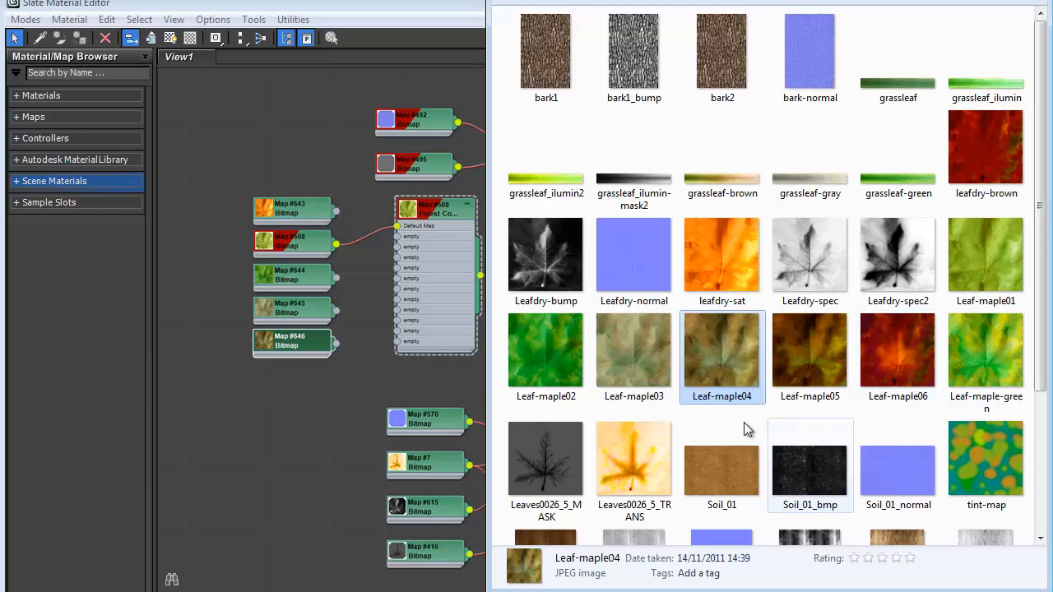
pyautogui.moveTo(809, 362); pyautogui.dragTo(316, 395)
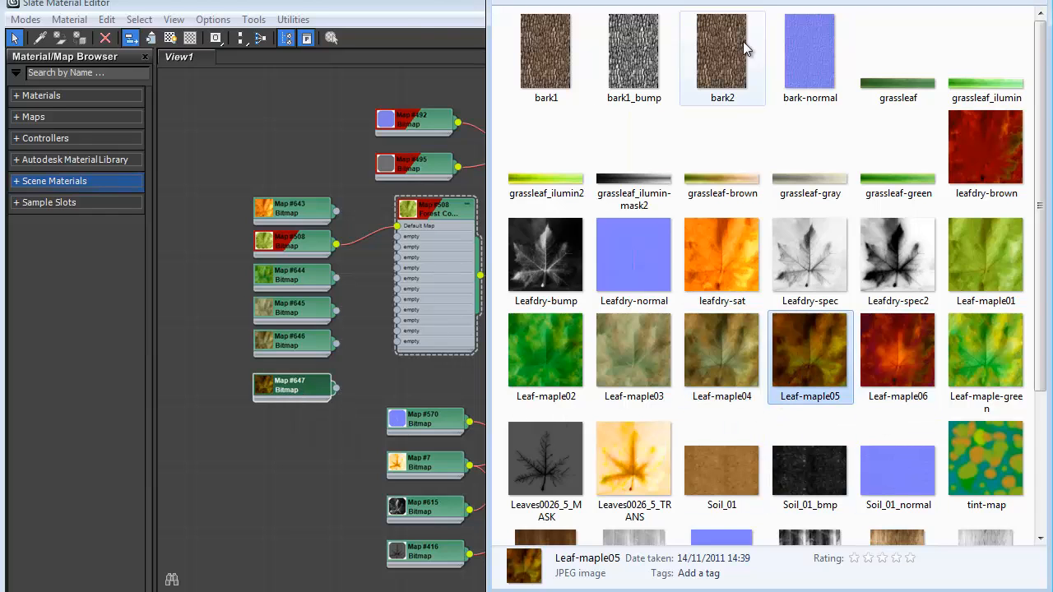
pyautogui.click(418, 12)
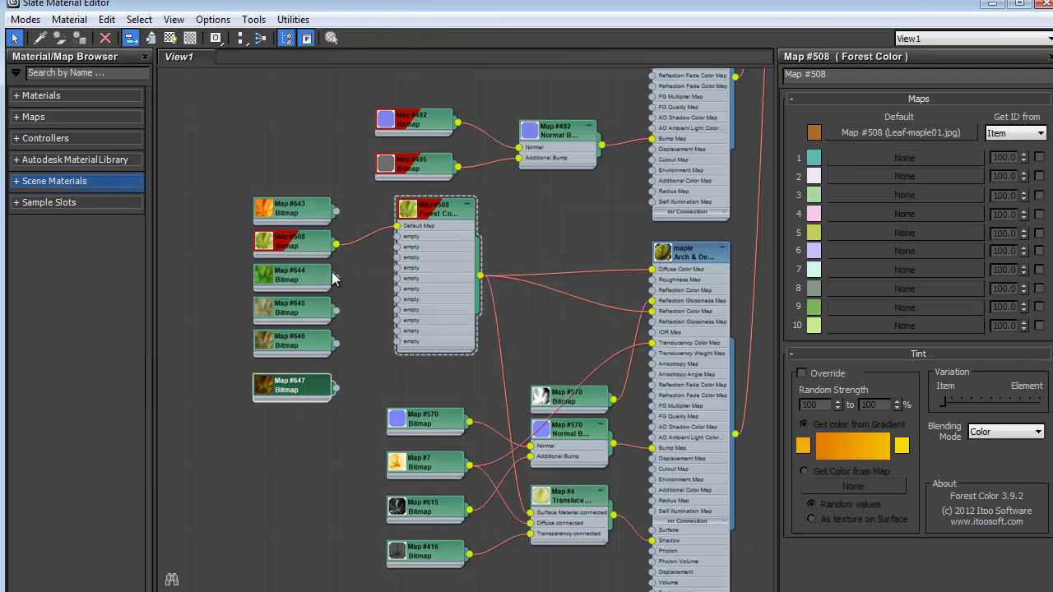
# - Connect the Leaf-maple01, leafdry-sat and Leaf-maple02 to Leaf-maple05 bitmaps, in that order, to map slots 1 to 6 of the Forest Color node
pyautogui.moveTo(336, 212); pyautogui.dragTo(397, 258)
pyautogui.moveTo(336, 244); pyautogui.dragTo(397, 247)
pyautogui.moveTo(336, 278); pyautogui.dragTo(399, 268)
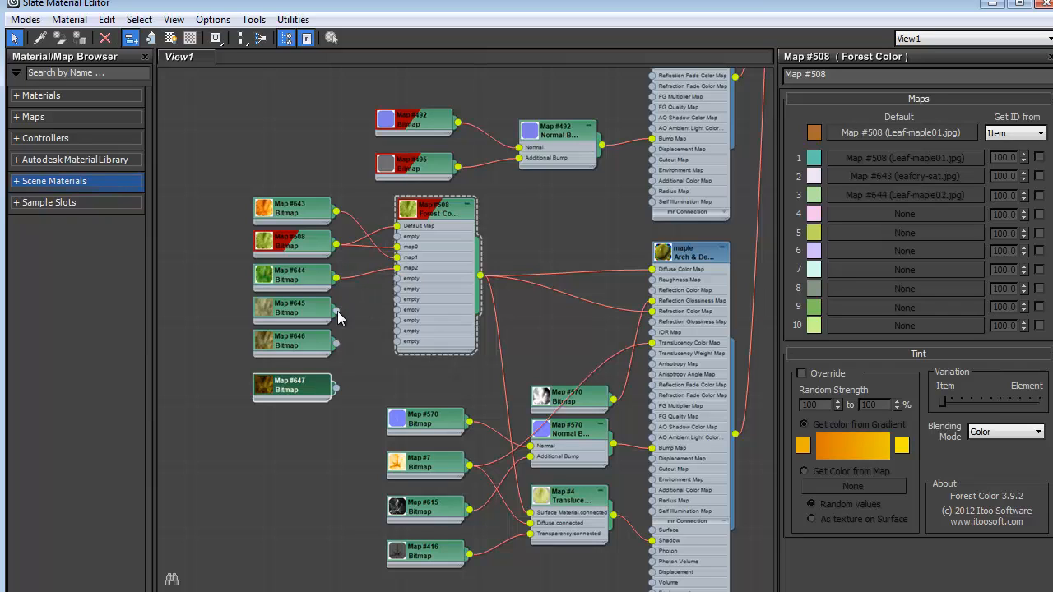
pyautogui.moveTo(337, 310); pyautogui.dragTo(398, 289)
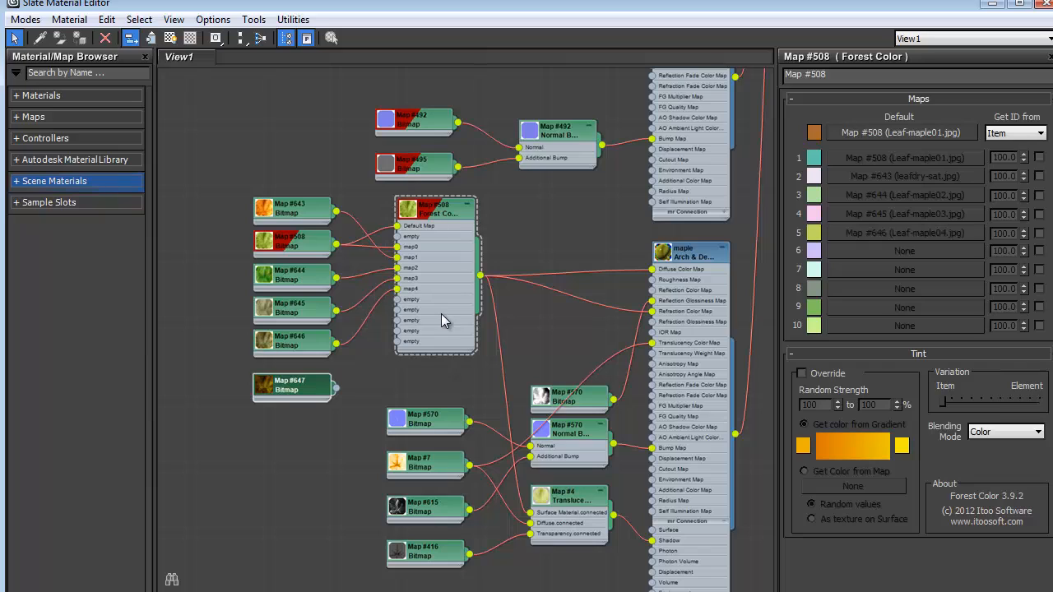
pyautogui.click(442, 212)
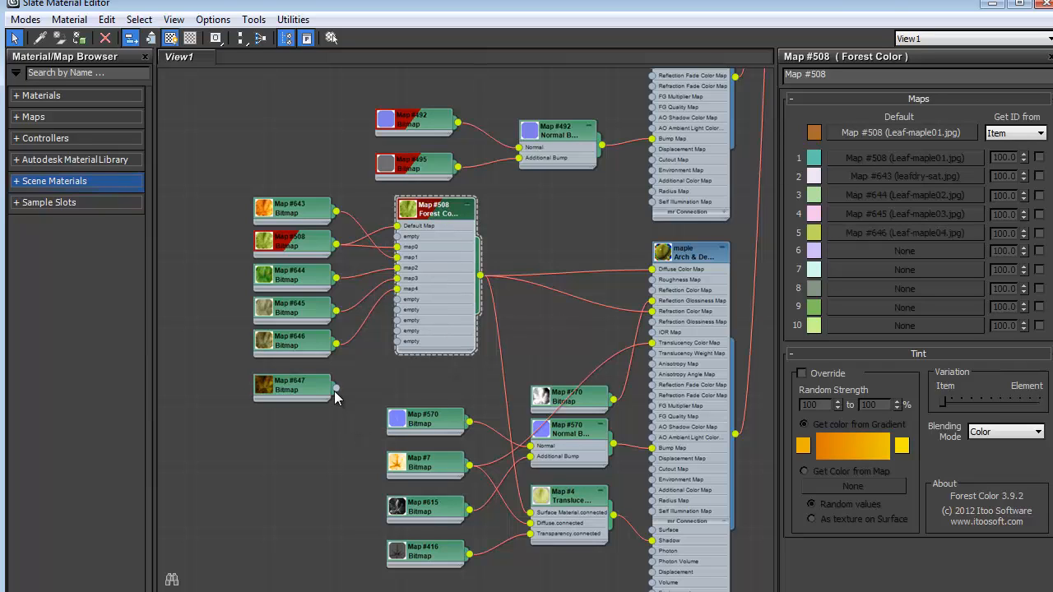
pyautogui.moveTo(336, 389); pyautogui.dragTo(399, 299)
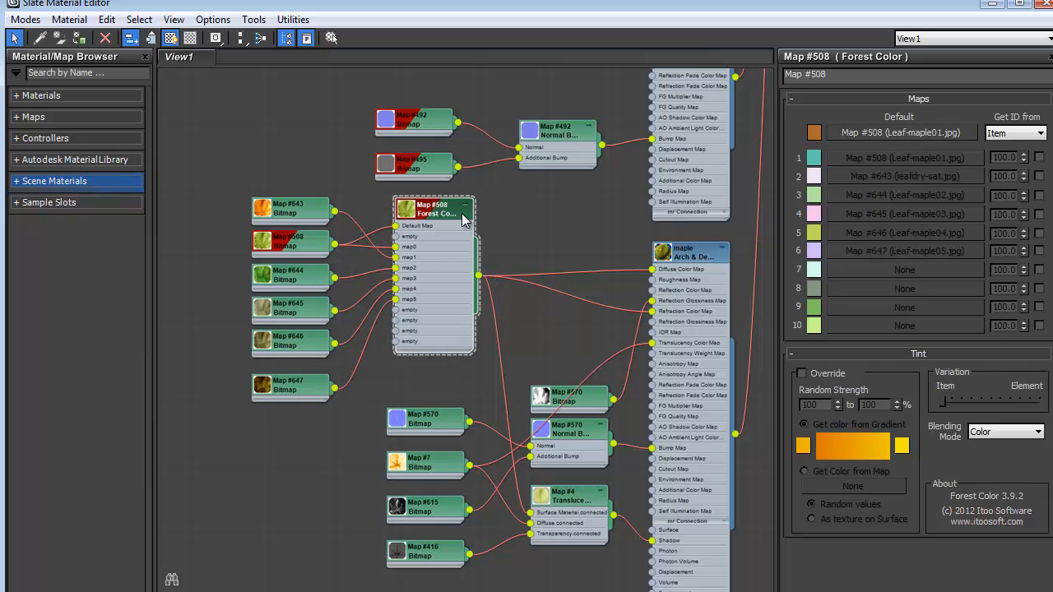
# - Enable the six connected leaf maps, slots 1 to 6, in the Forest Color map
pyautogui.click(1039, 157)
pyautogui.click(1039, 176)
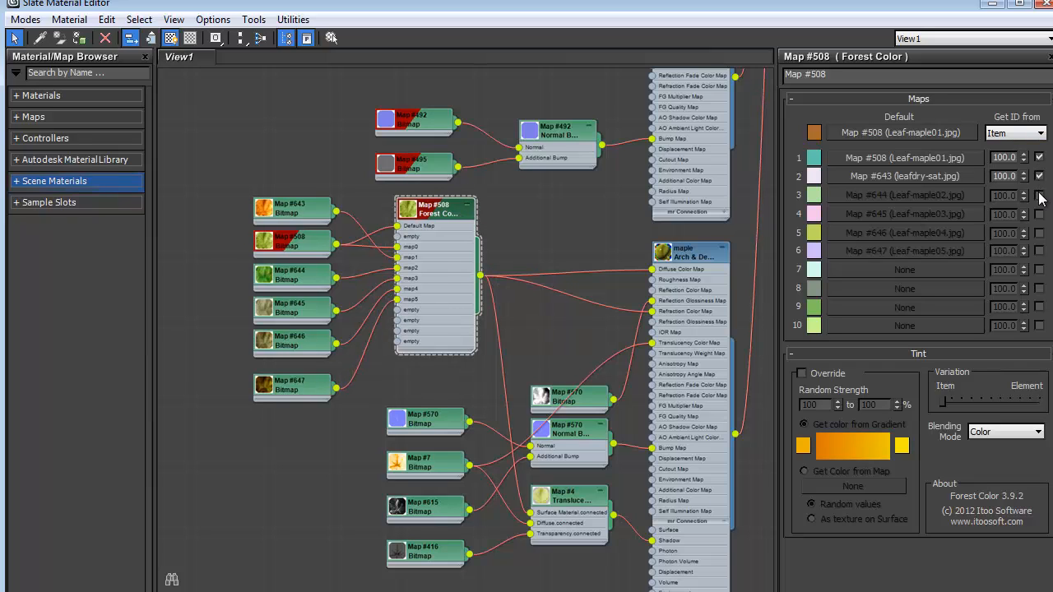
pyautogui.click(1040, 196)
pyautogui.click(1039, 214)
pyautogui.click(1039, 233)
pyautogui.click(1040, 251)
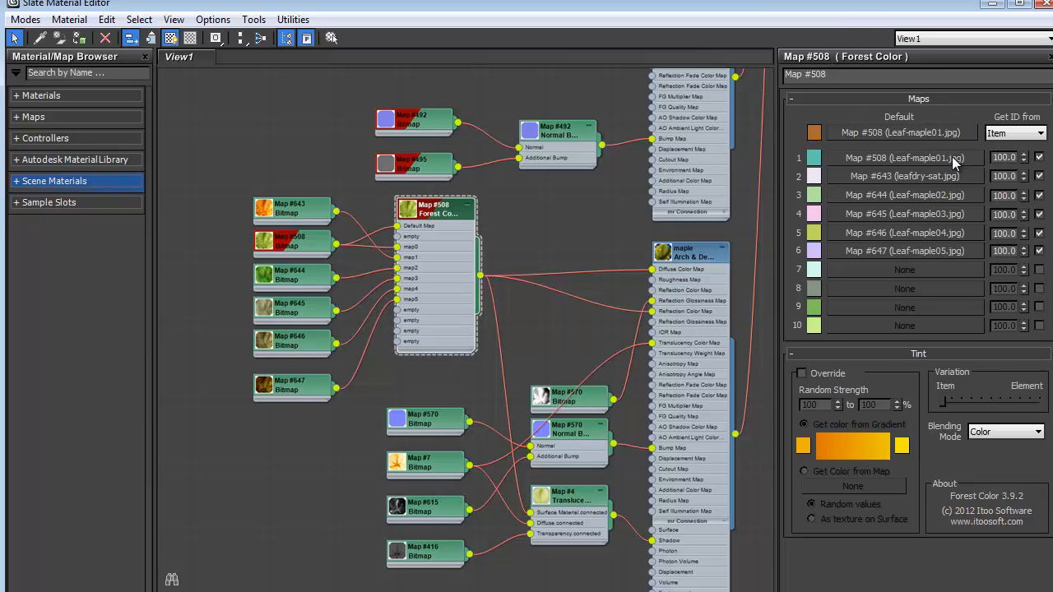
# - Set the map probabilities to 15 for Leaf-maple01, 40 for leafdry-sat, 5 for Leaf-maple02, 15 for Leaf-maple03 and Leaf-maple04, and 10 for Leaf-maple05
pyautogui.doubleClick(1003, 176)
pyautogui.doubleClick(1004, 157)
pyautogui.write('15')
pyautogui.write('5')
pyautogui.doubleClick(1008, 212)
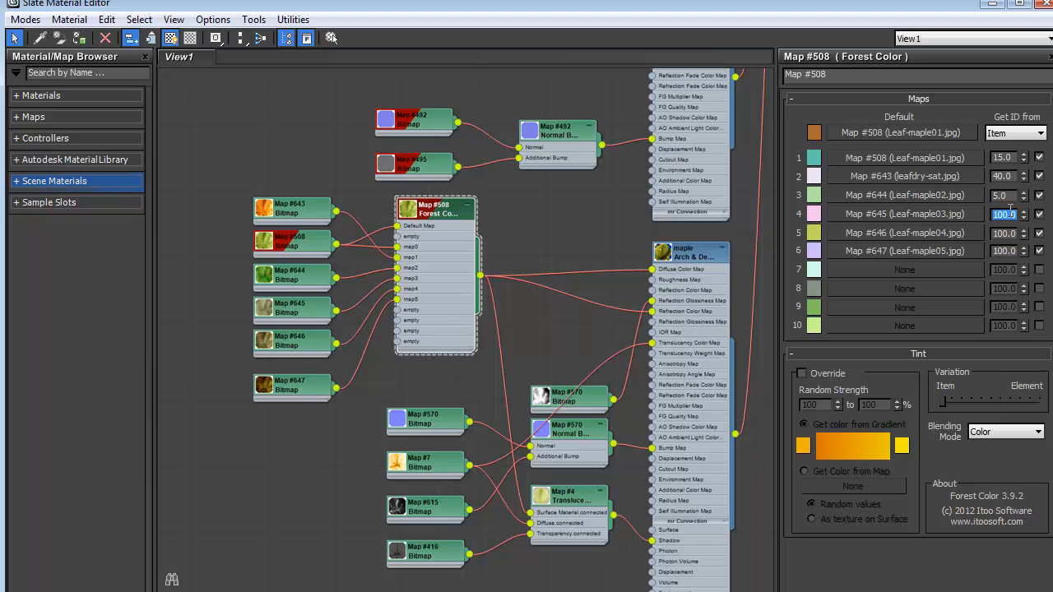
pyautogui.write('15')
pyautogui.doubleClick(1018, 233)
pyautogui.write('15')
pyautogui.doubleClick(1008, 249)
pyautogui.write('1')
# - Turn on the tint override for the leaf Forest Color map and set its random strength from 15 to 75%
pyautogui.click(803, 374)
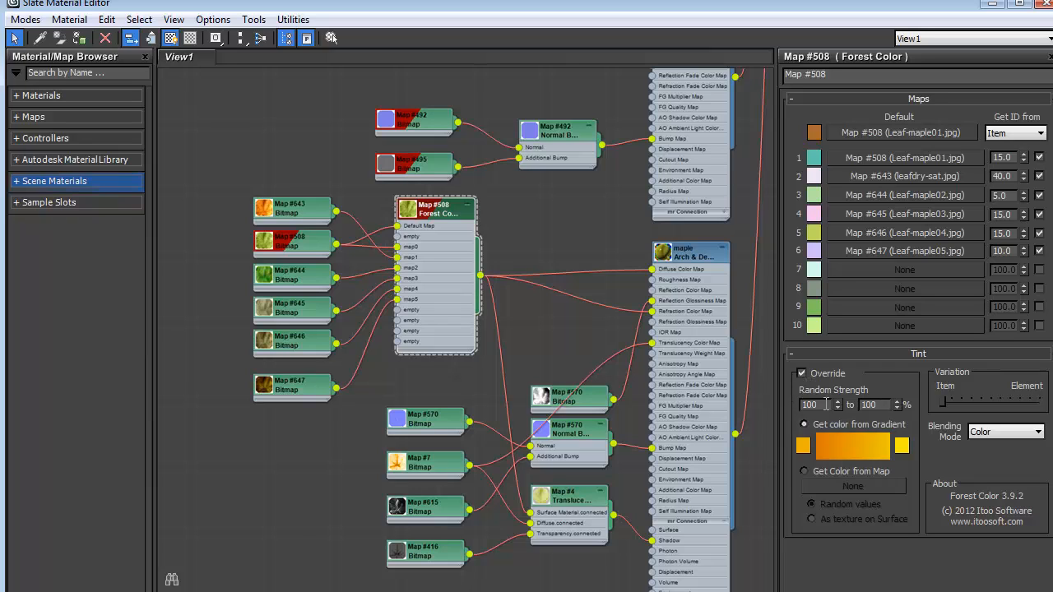
pyautogui.doubleClick(827, 404)
pyautogui.write('15')
pyautogui.press('Tab')
pyautogui.write('75')
# - Set the first tint gradient color to dark green with RGB 0, 95, 0
pyautogui.click(804, 446)
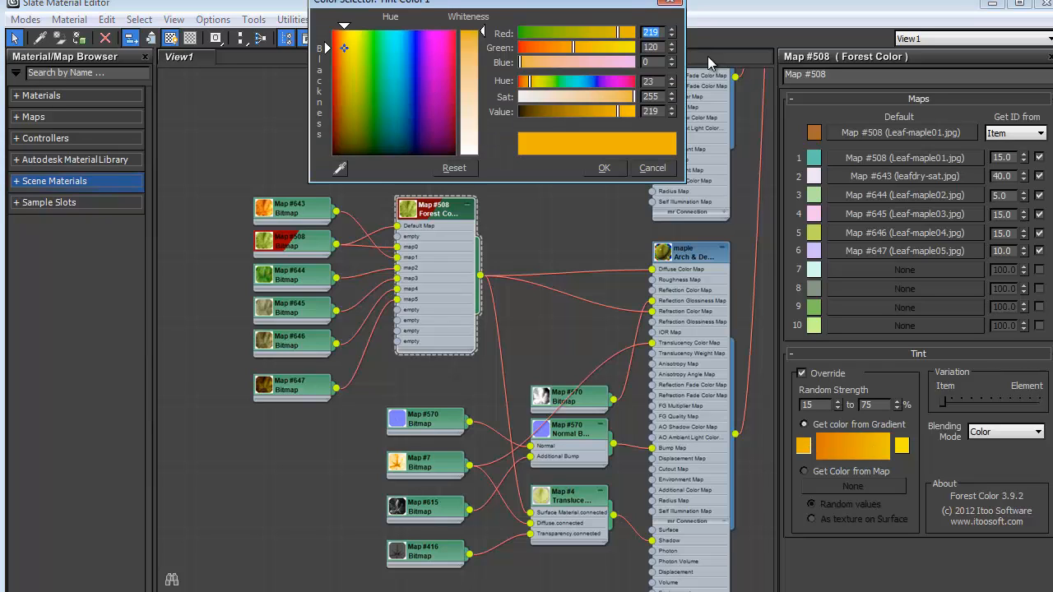
pyautogui.write('0')
pyautogui.press('Tab')
pyautogui.write('95')
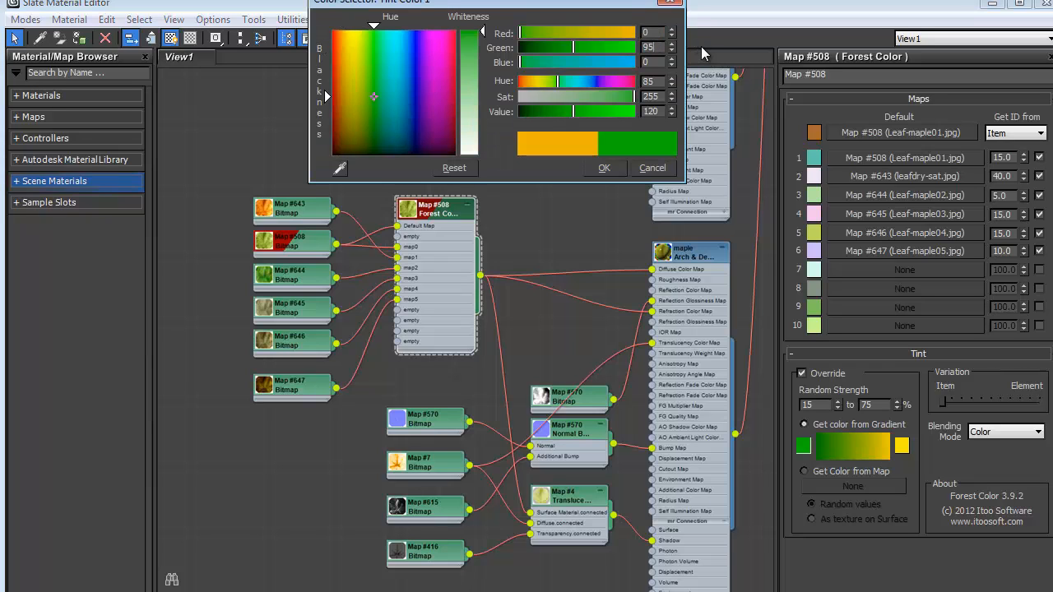
pyautogui.press('Tab')
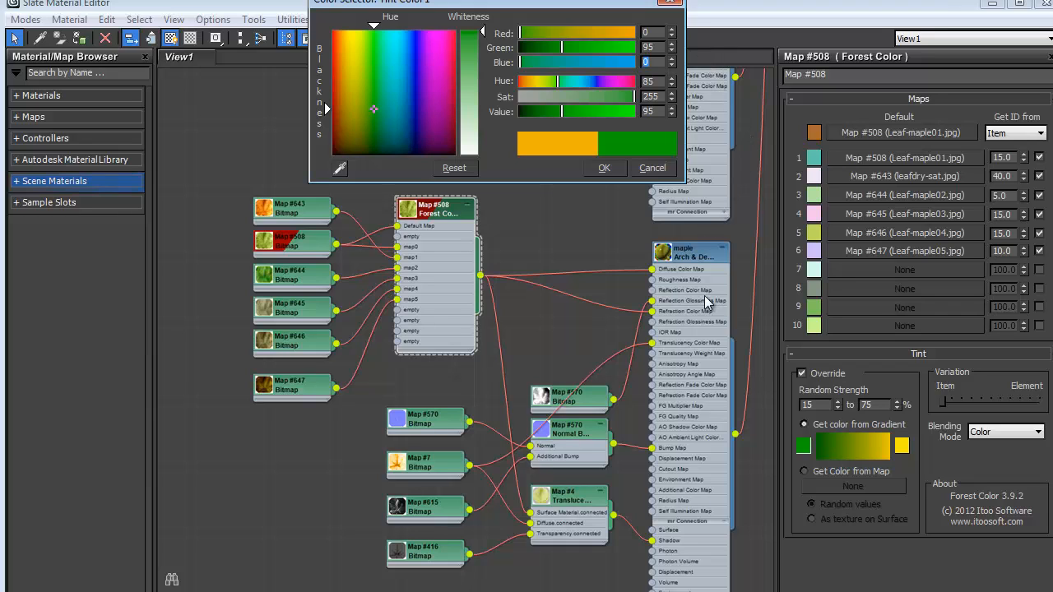
pyautogui.click(606, 168)
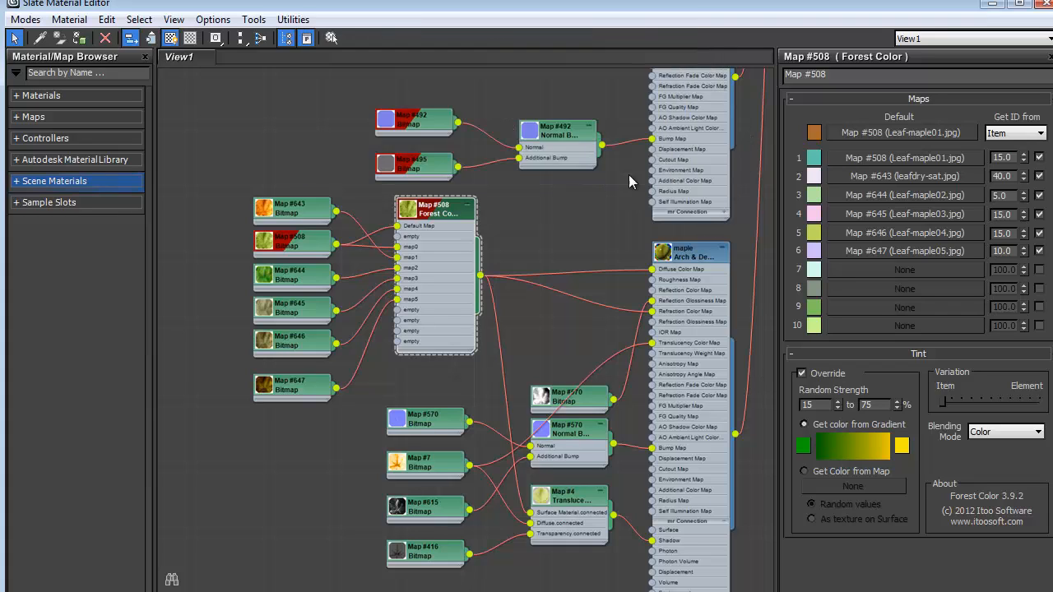
# - Set the second tint gradient color to orange with RGB 207, 64, 0
pyautogui.click(903, 447)
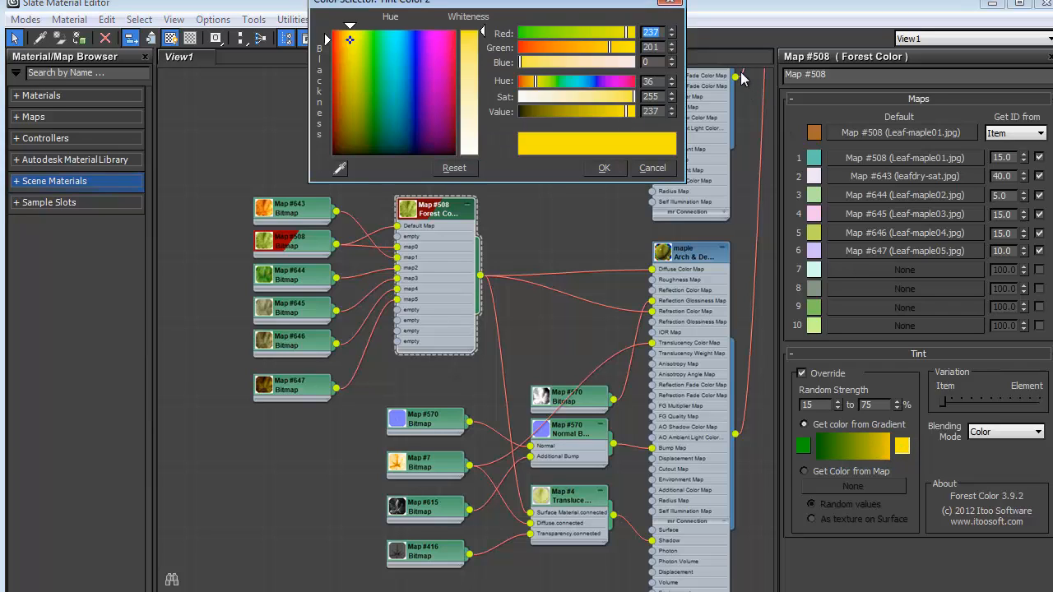
pyautogui.write('207')
pyautogui.press('Tab')
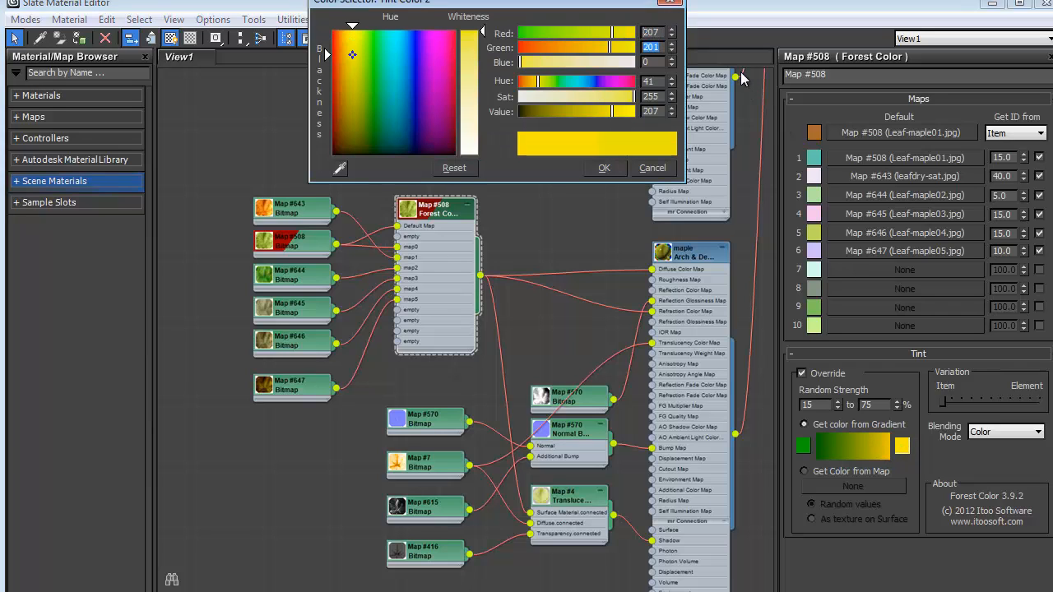
pyautogui.write('64')
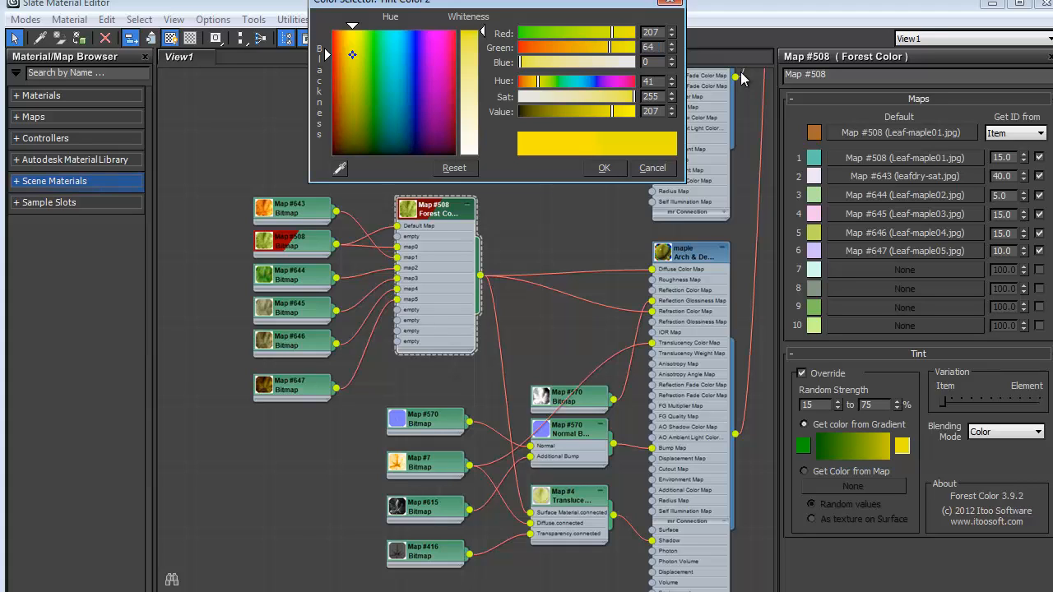
pyautogui.press('Tab')
pyautogui.press('Tab')
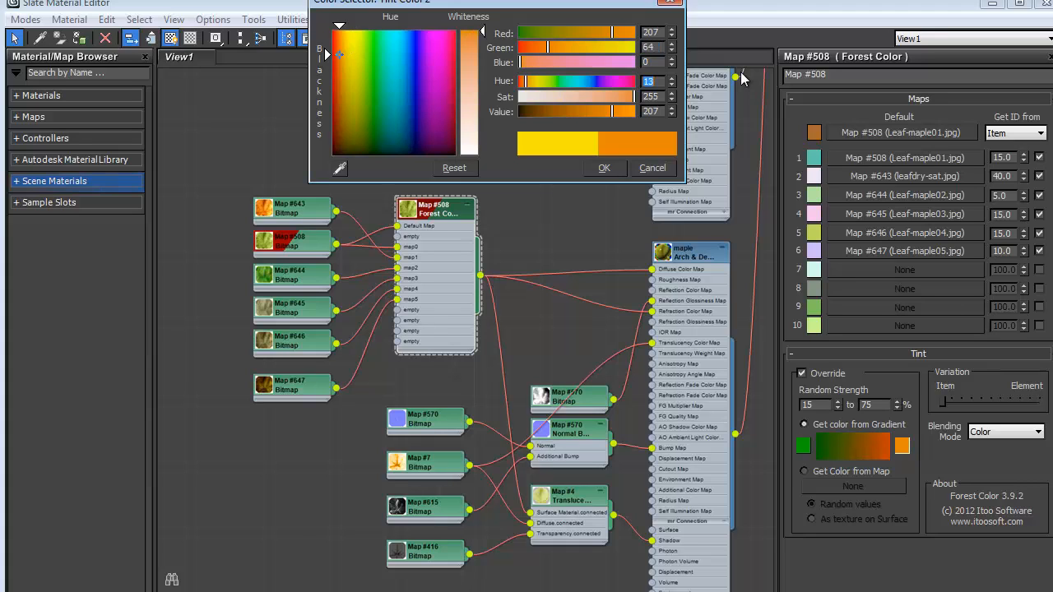
pyautogui.click(599, 164)
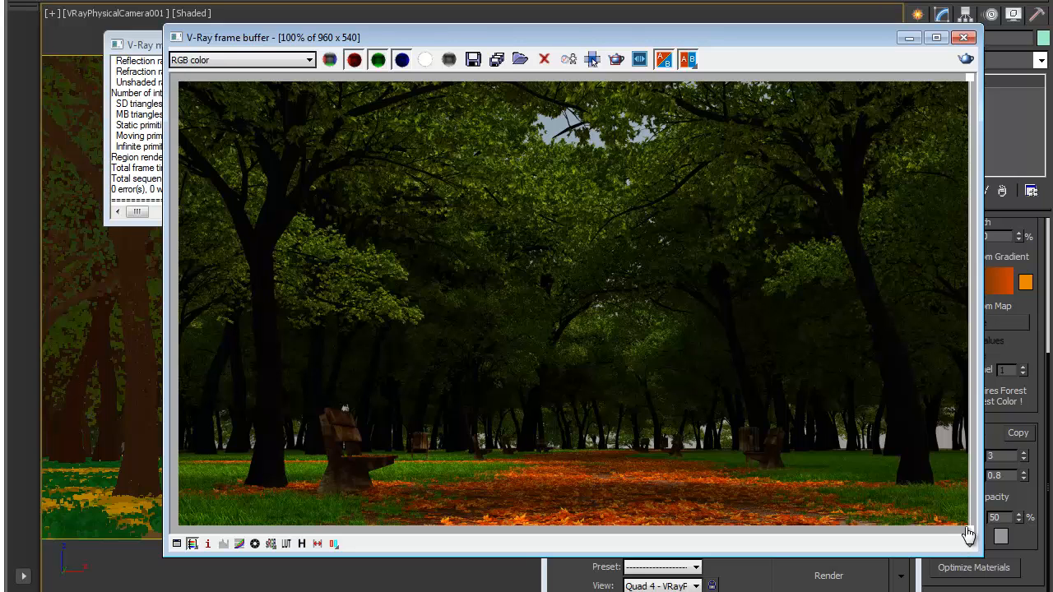
# - Compare the green-leaf render with the autumn-leaf render by moving the A/B divider across the image to the bench
pyautogui.moveTo(968, 535); pyautogui.dragTo(322, 497)
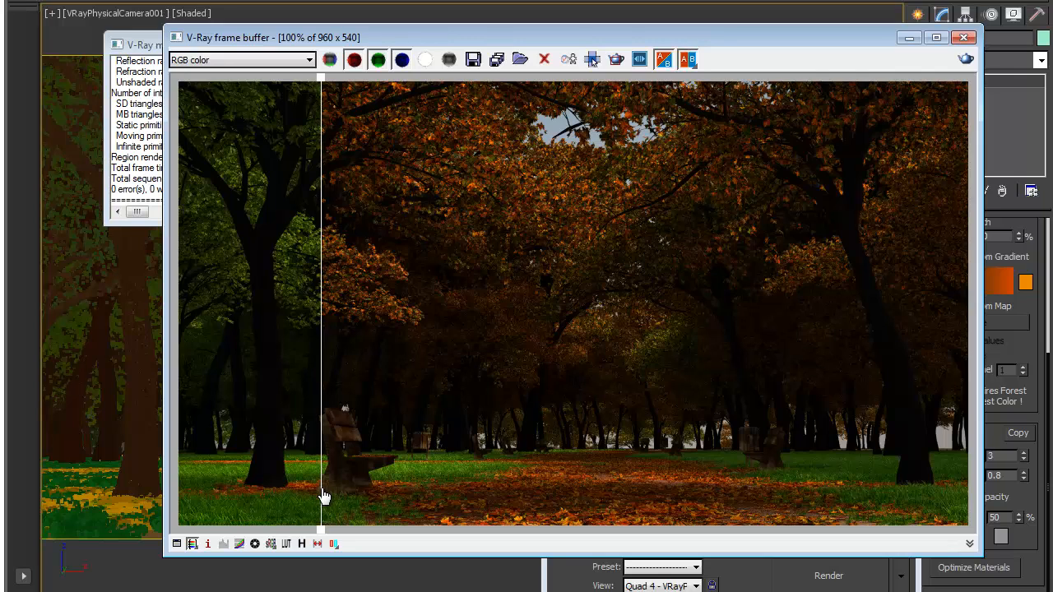